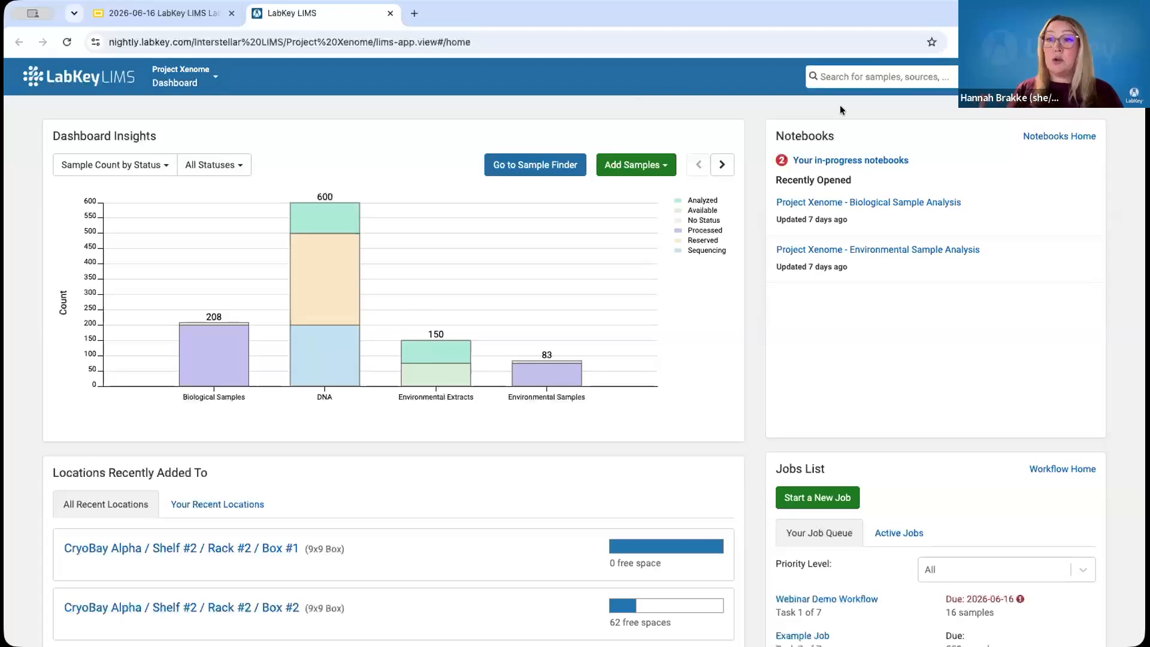
Review the Project Xenome navigation options and the dashboard's insights, recent locations and jobs list
left_click(217, 79)
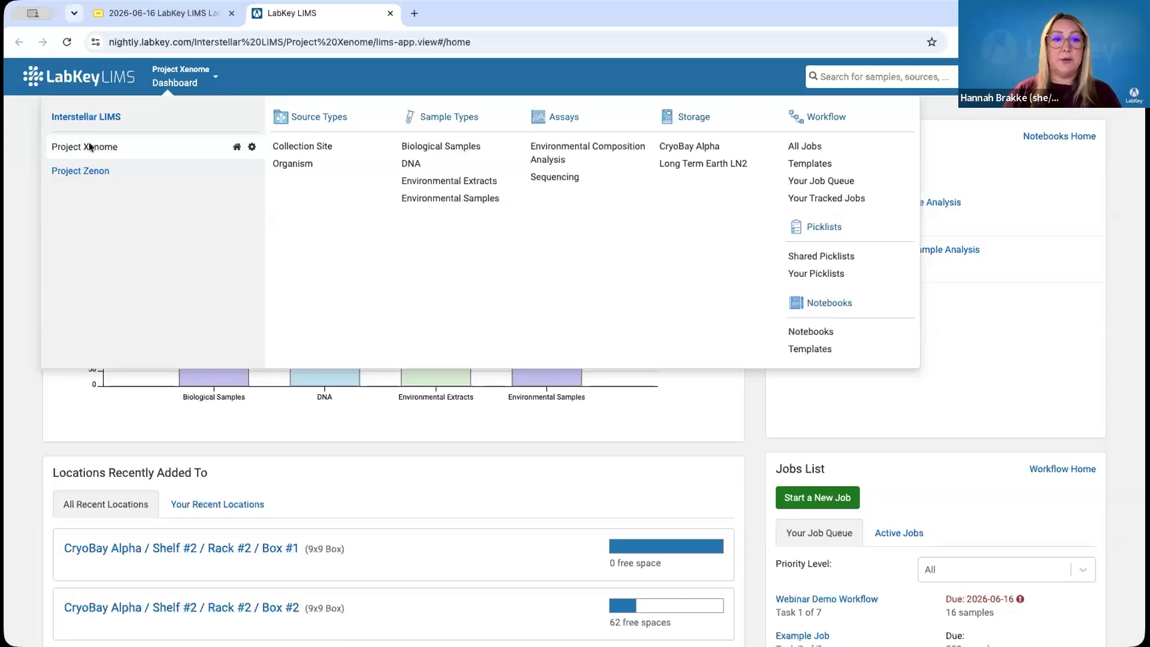
left_click(22, 192)
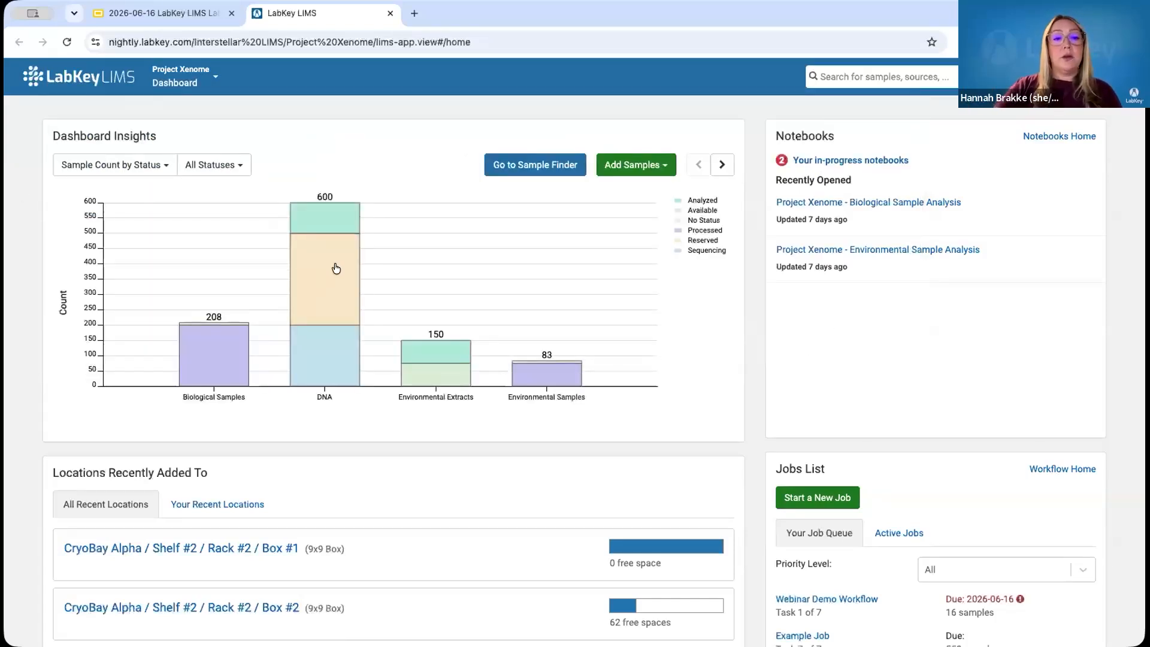
scroll(640, 271, "down", 1)
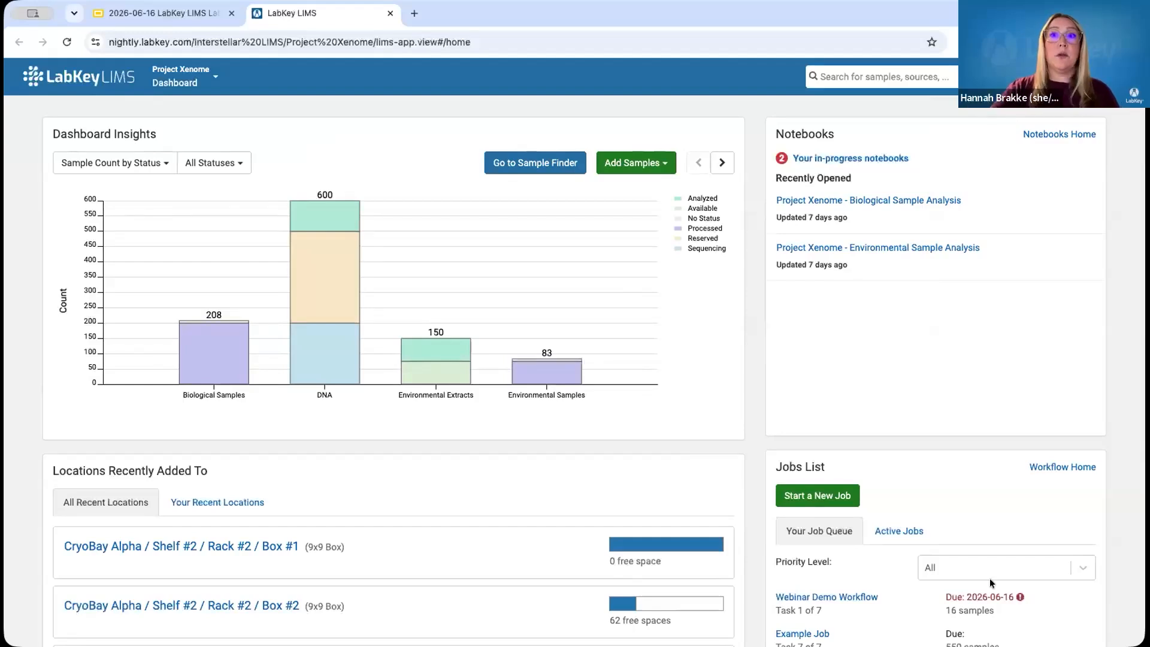
scroll(1019, 462, "down", 3)
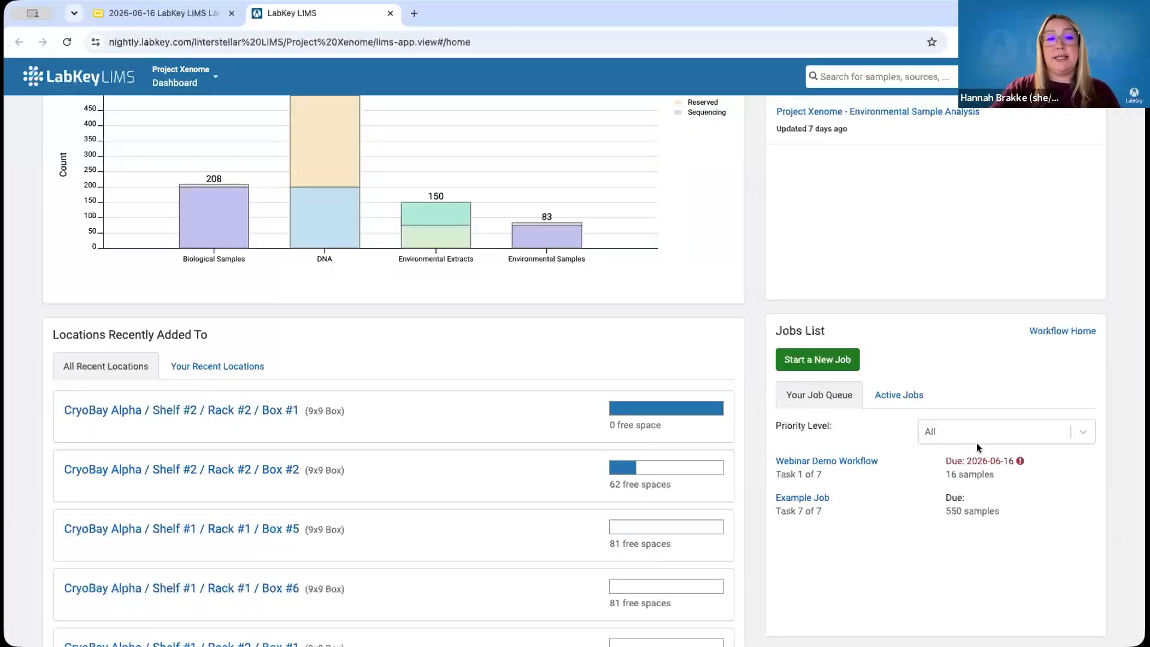
List the active jobs on the dashboard and open the Webinar Demo Workflow job
left_click(896, 396)
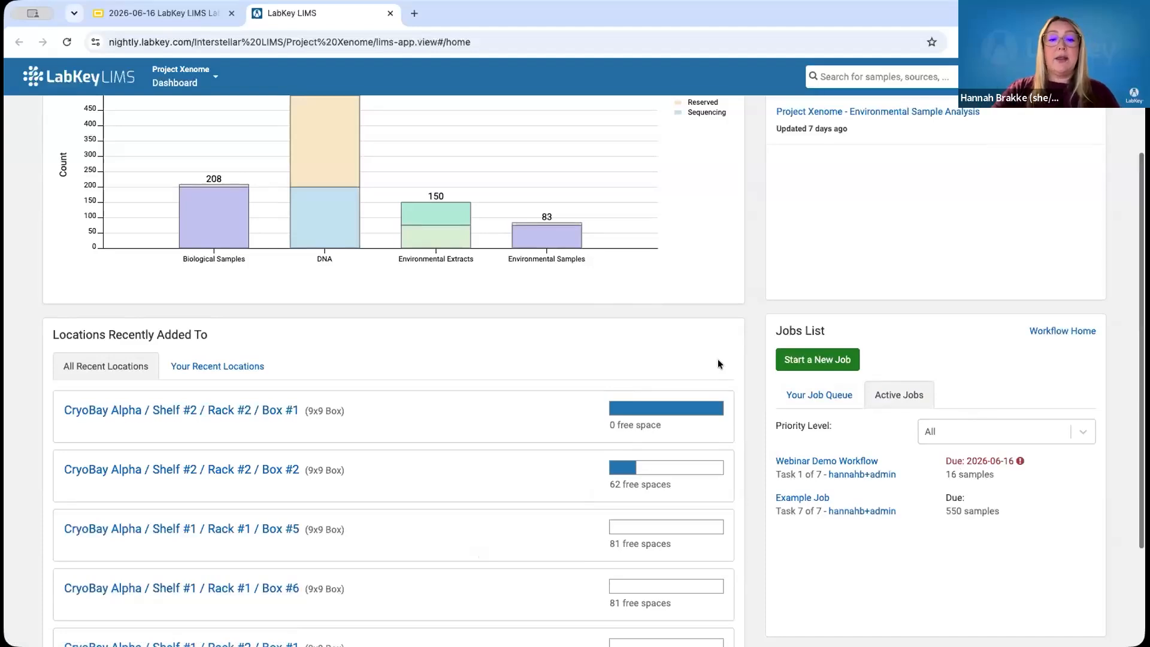
scroll(719, 361, "up", 3)
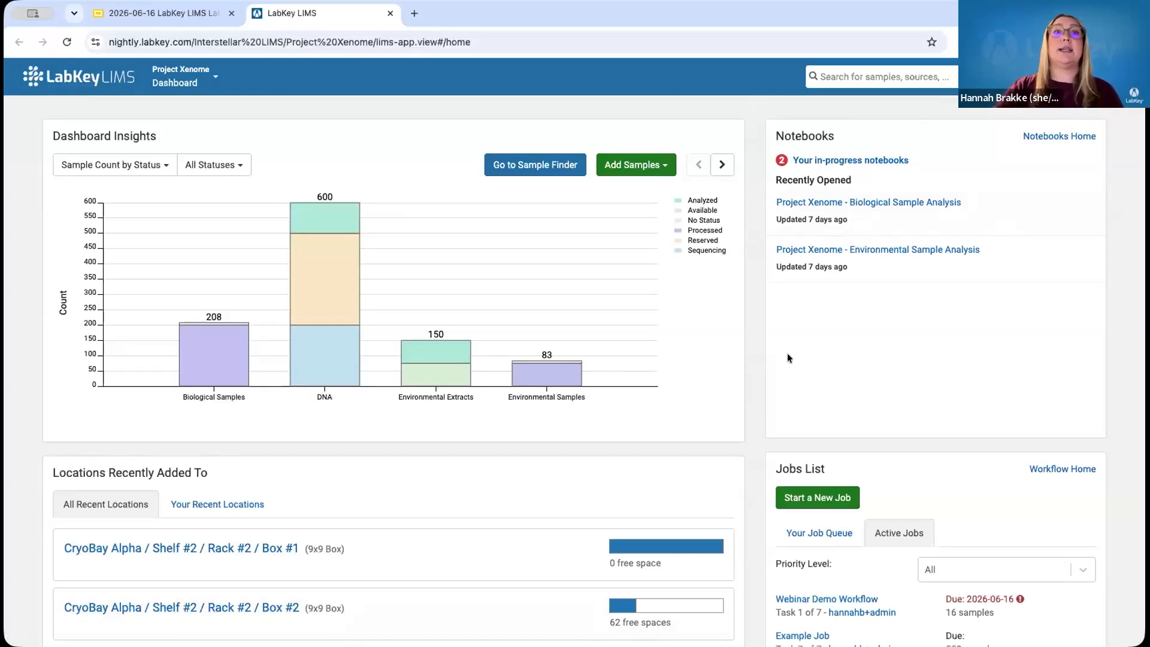
scroll(758, 354, "down", 3)
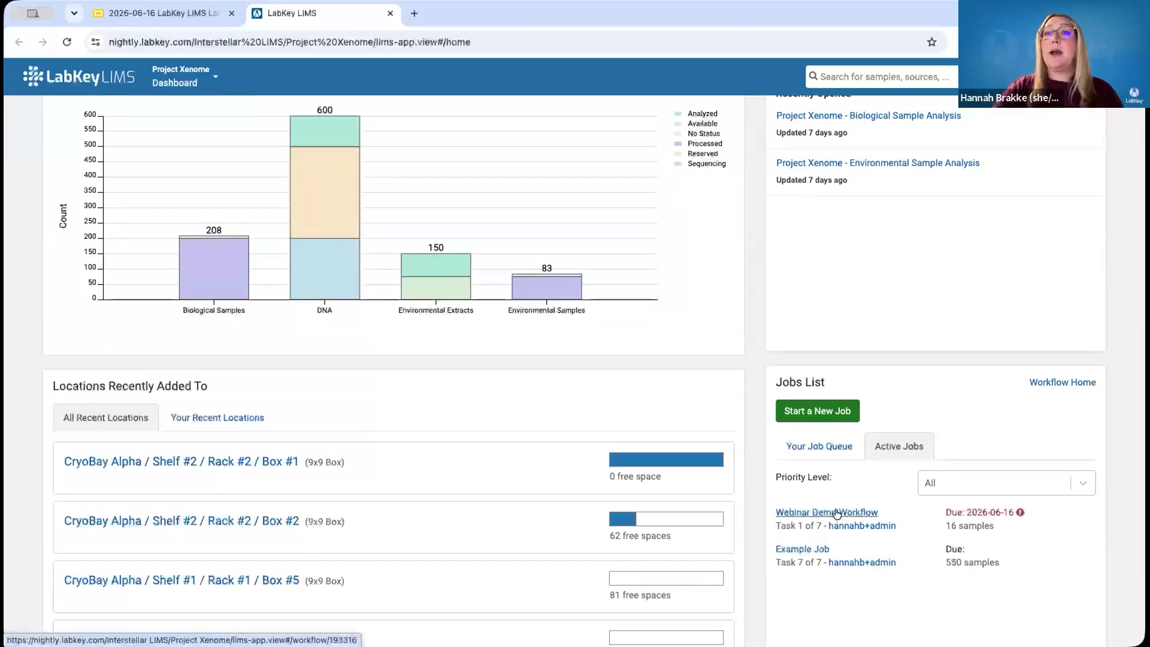
left_click(813, 514)
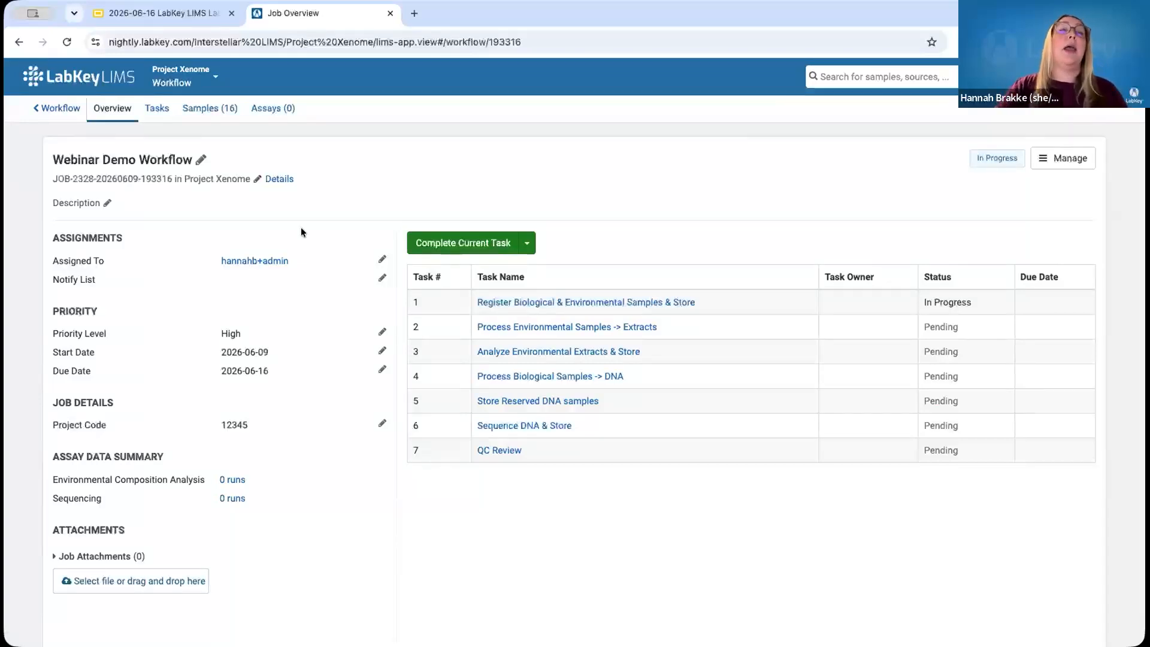
Review the job's tasks one by one, from sample registration through QC Review, checking each task's description, sample filters and actions
mouse_move(280, 180)
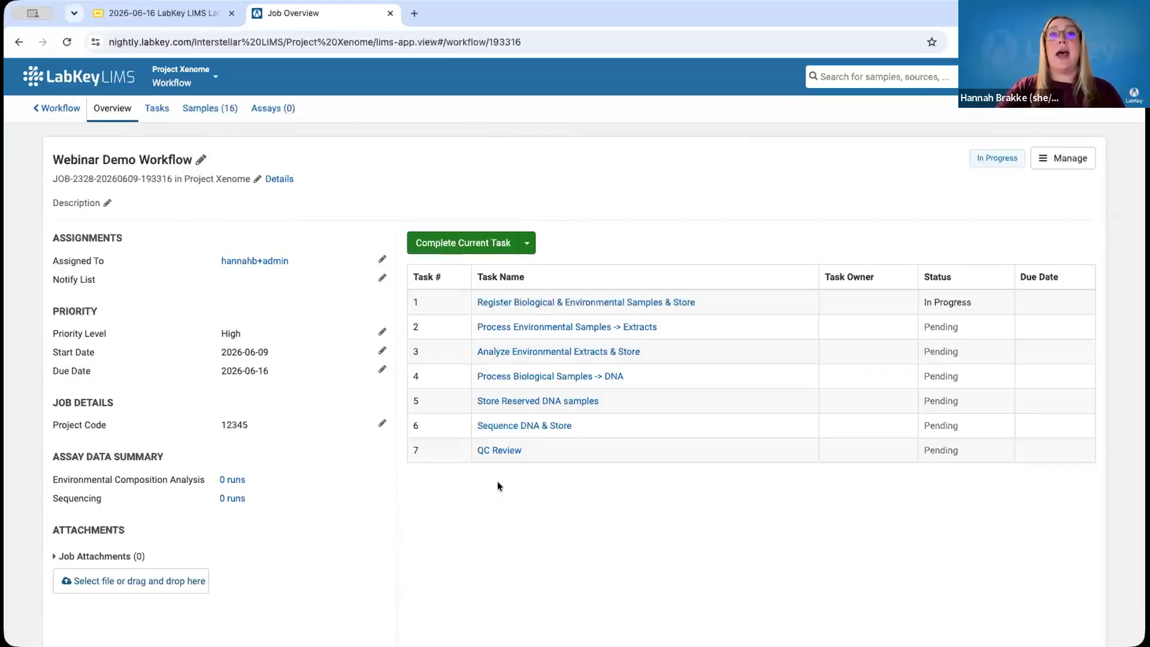
left_click(150, 107)
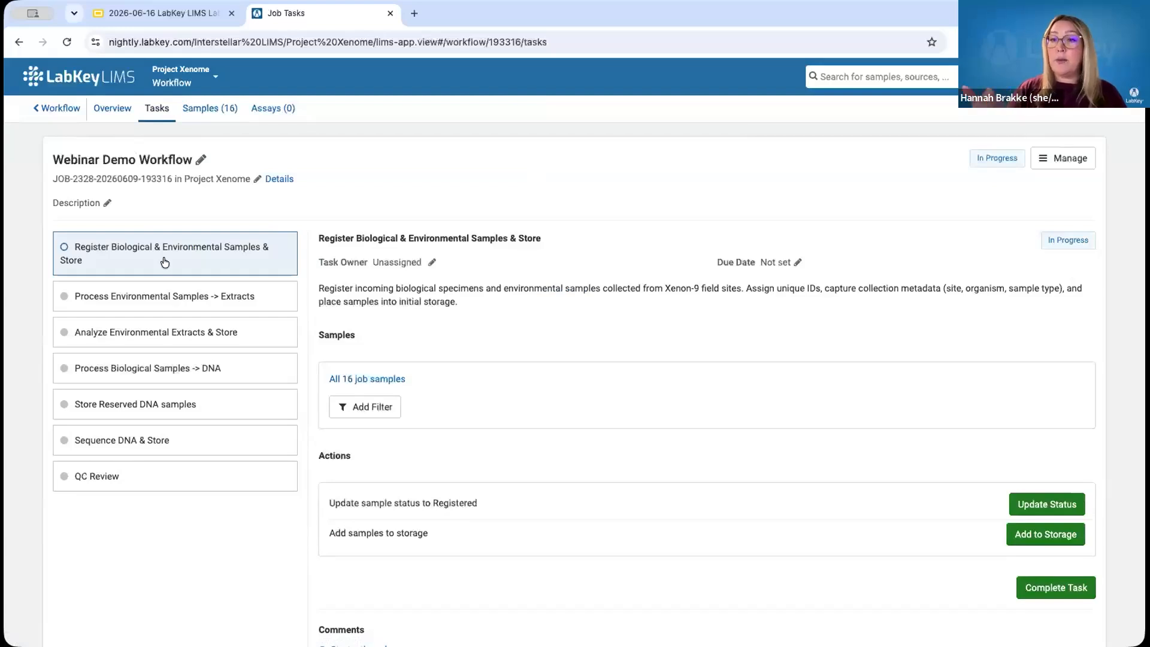
left_click(181, 299)
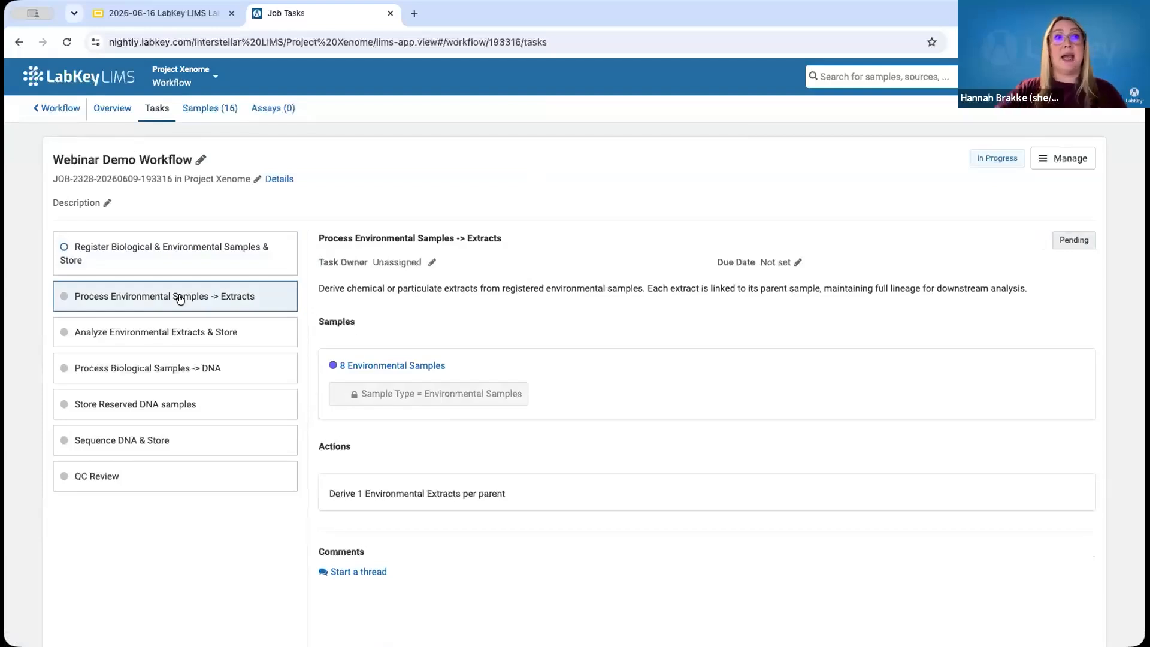
left_click(172, 341)
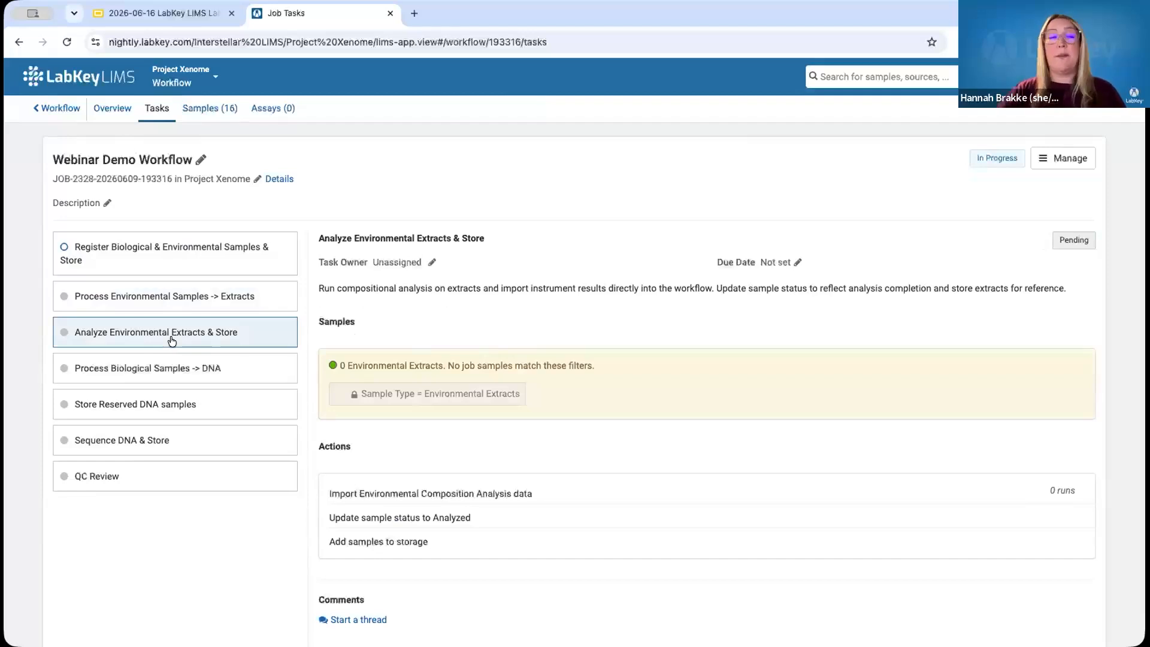
left_click(254, 377)
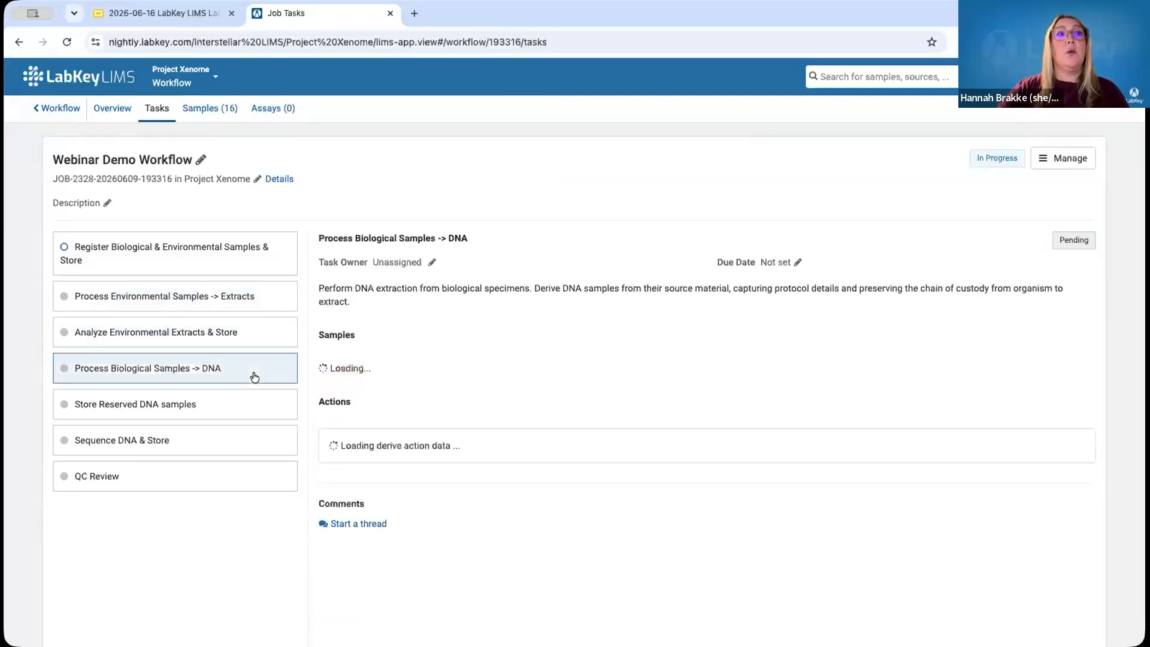
left_click(240, 404)
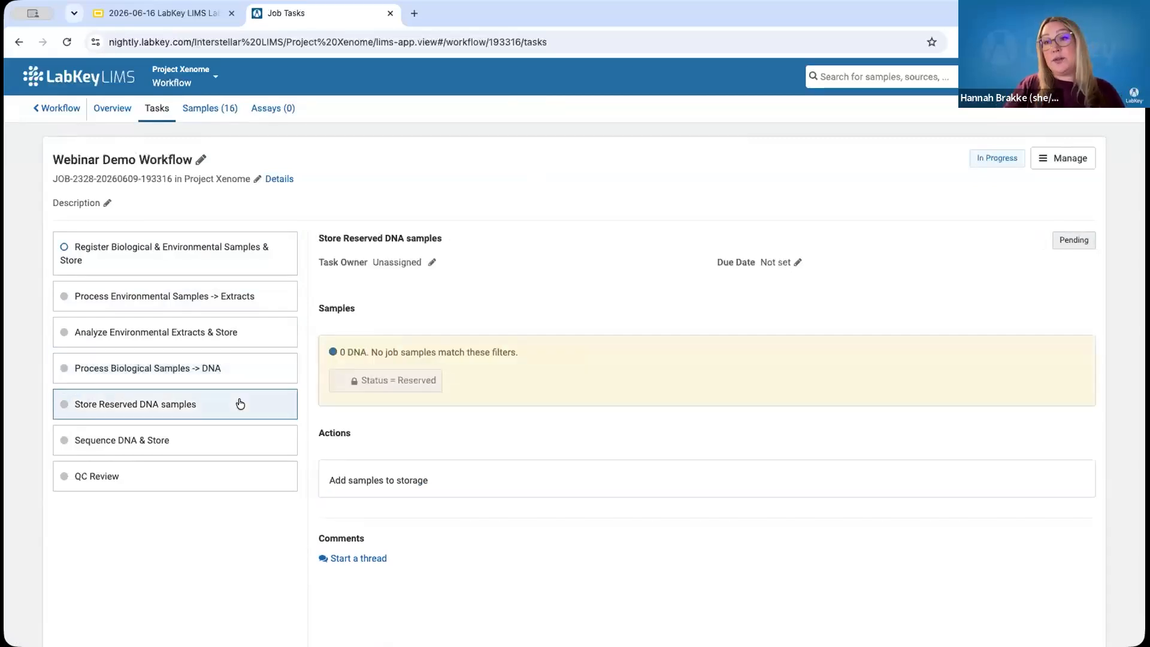
left_click(232, 447)
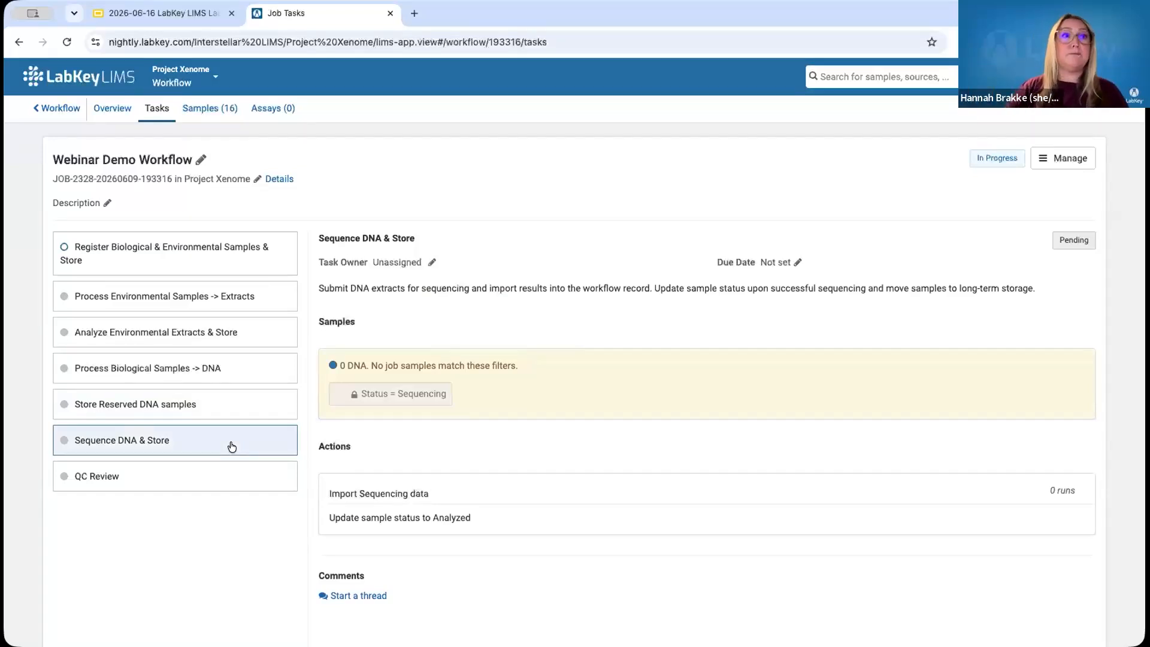
left_click(220, 481)
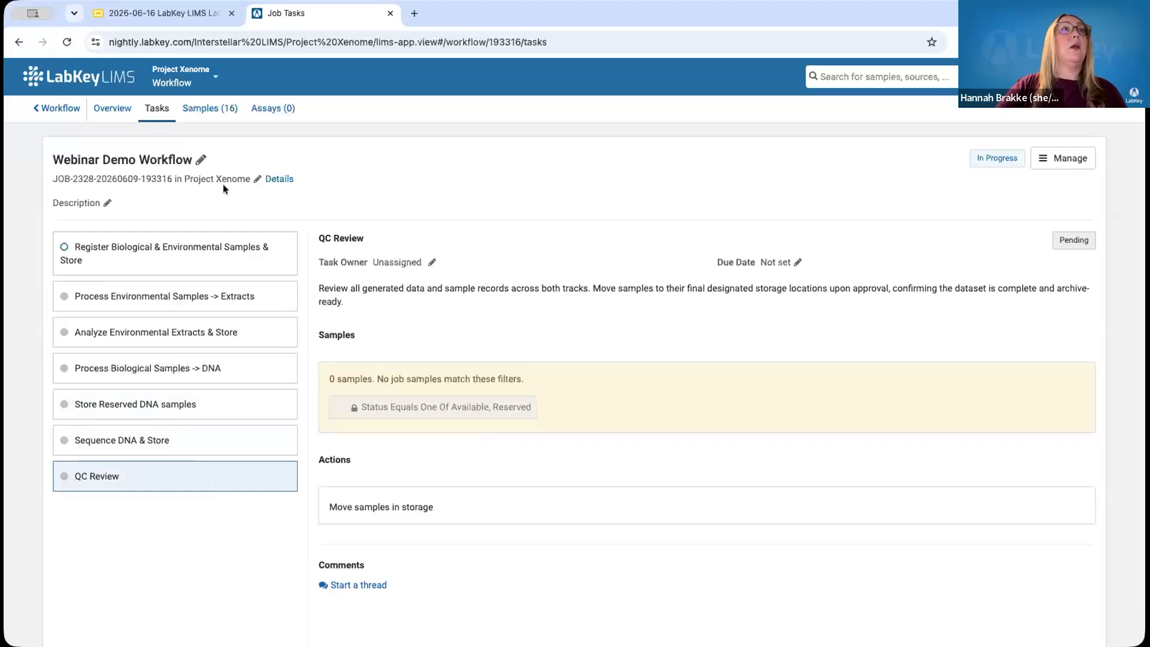
Add the first user offered to the notify list in the job's overview
left_click(110, 113)
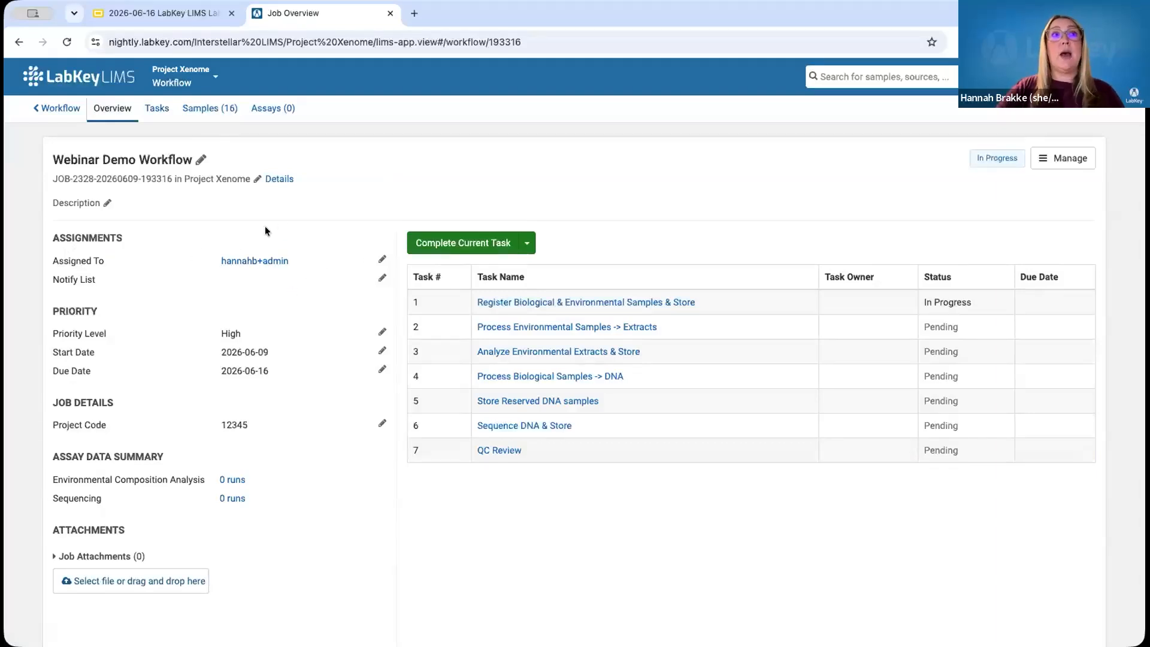
left_click(381, 278)
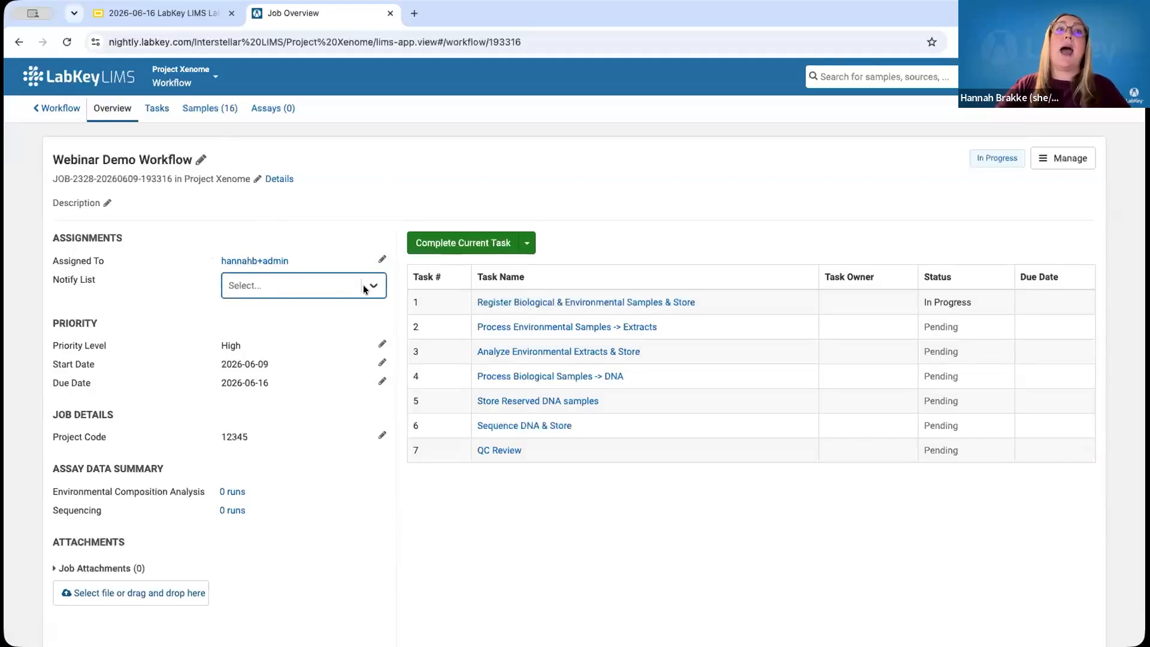
left_click(364, 289)
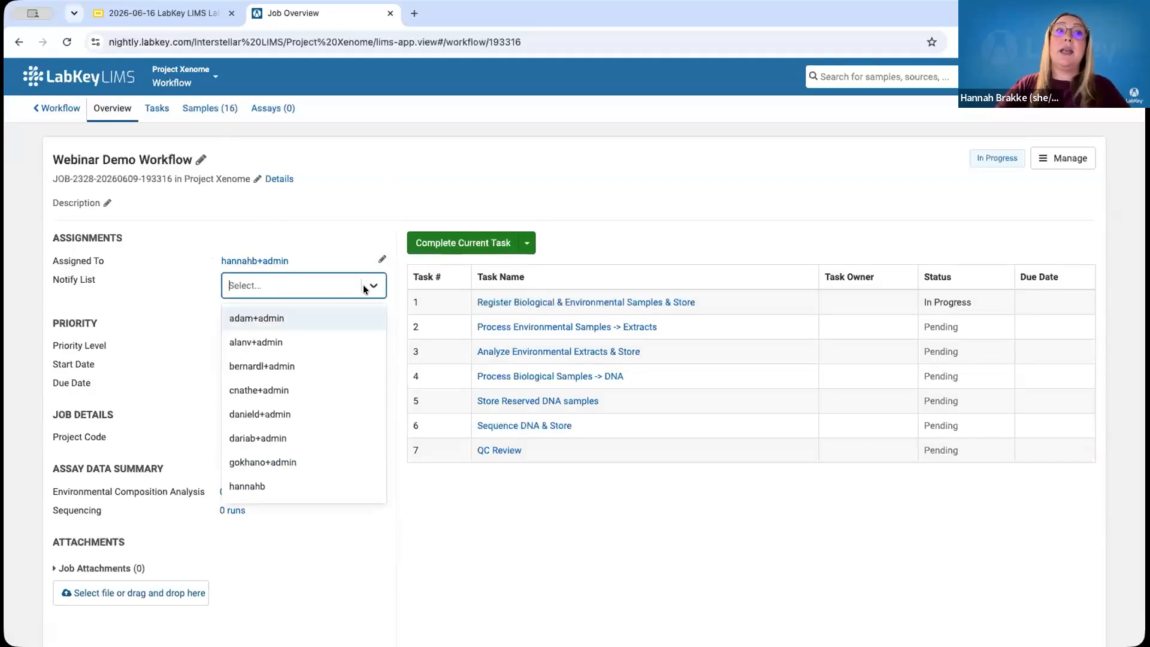
left_click(310, 322)
left_click(402, 224)
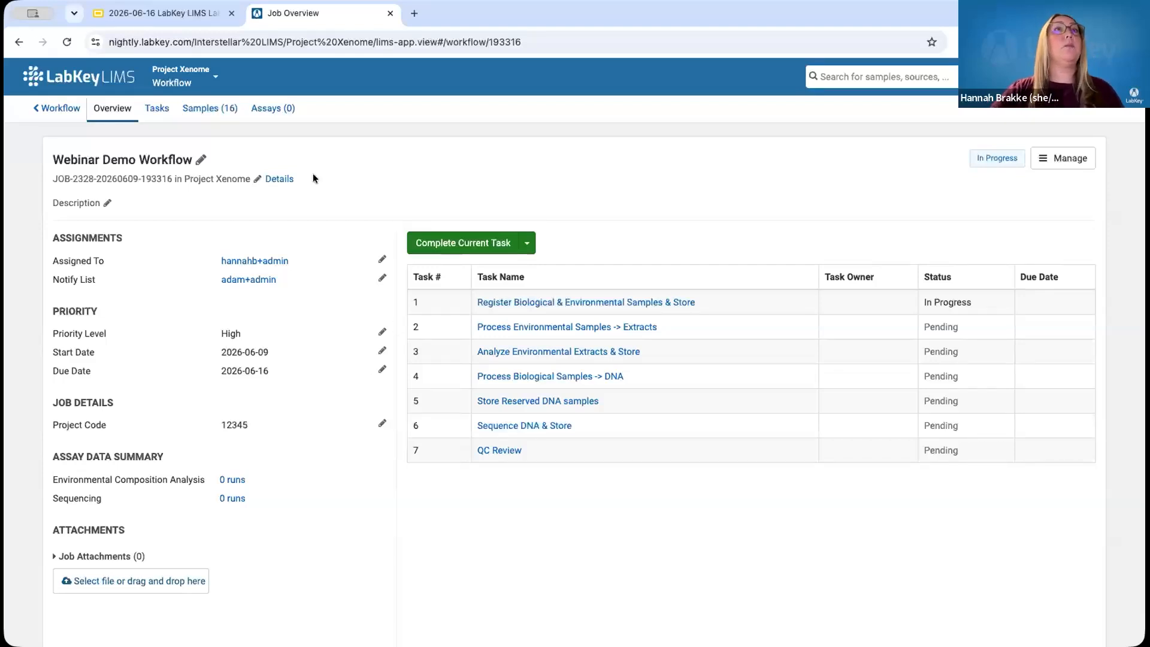
Show the job's biological samples and open the details of sample BS-ORG-XS-02-04-1
left_click(208, 114)
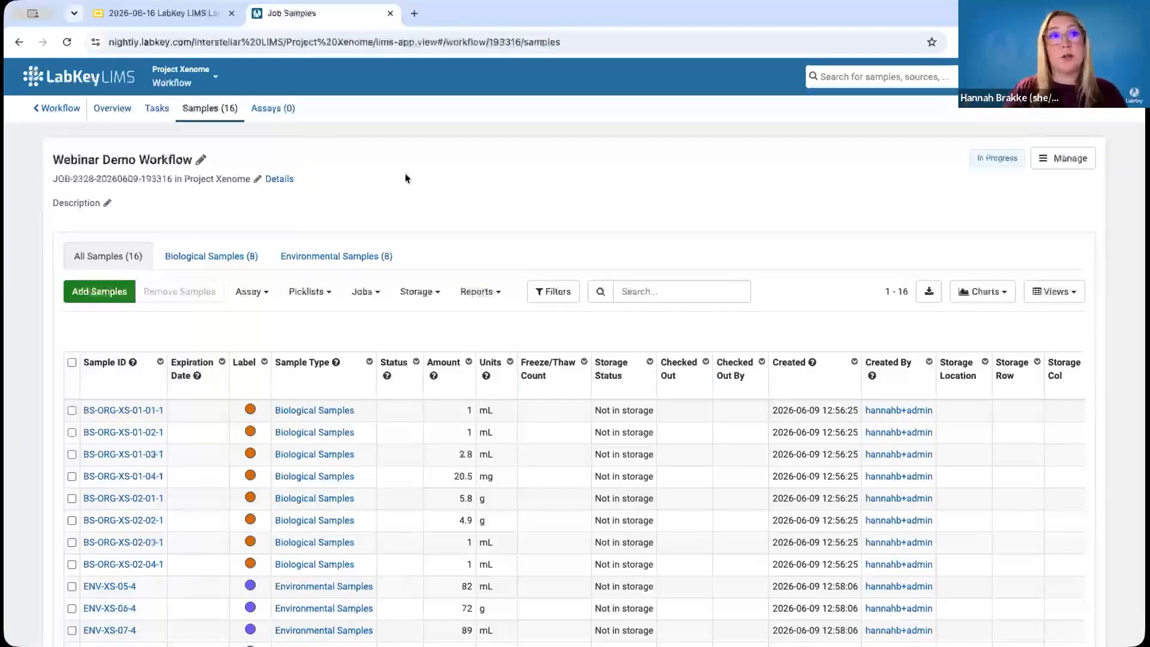
left_click(186, 259)
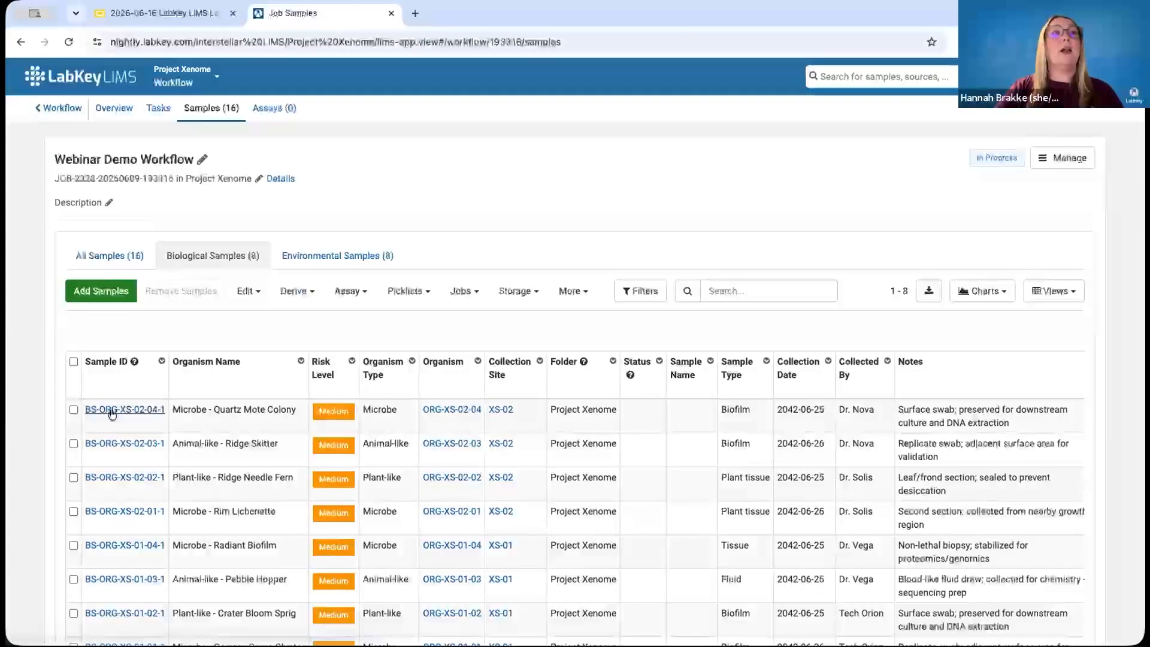
left_click(103, 414)
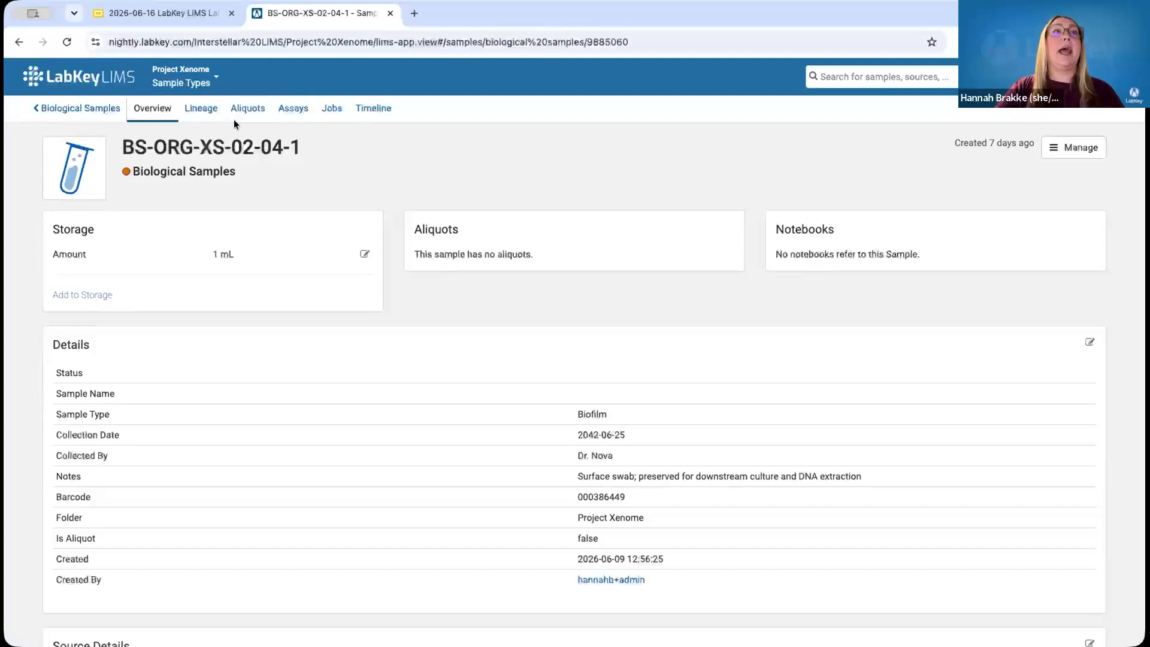
Examine the lineage of sample BS-ORG-XS-02-04-1 and of its source organism ORG-XS-02-04, then return to the sample
left_click(202, 111)
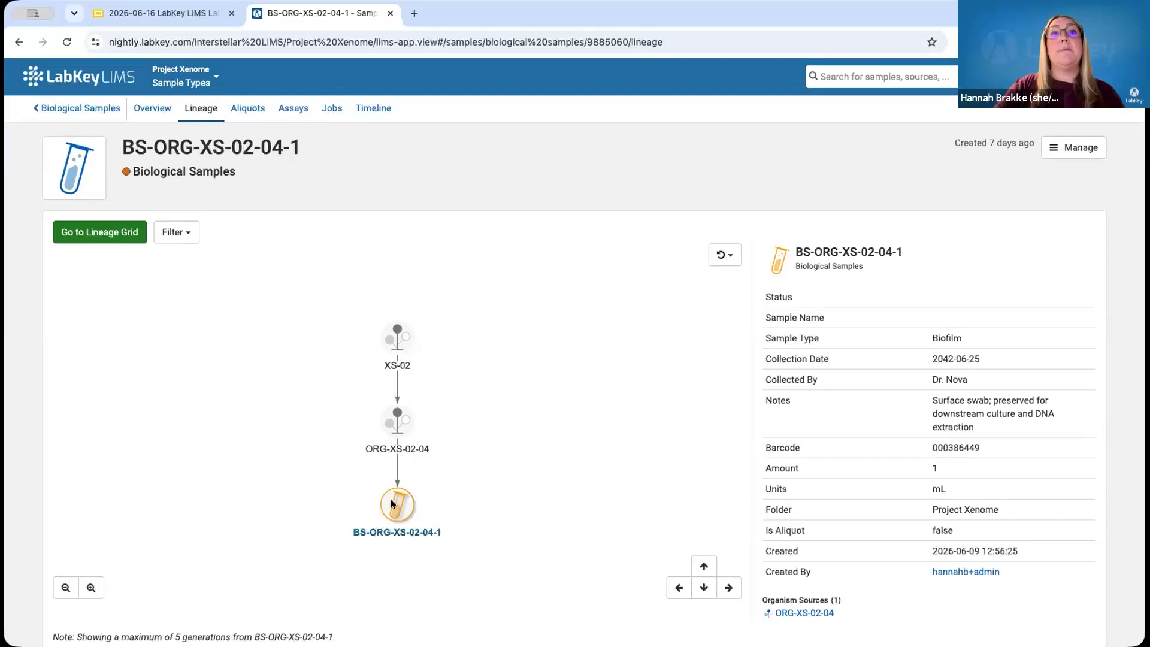
double_click(398, 420)
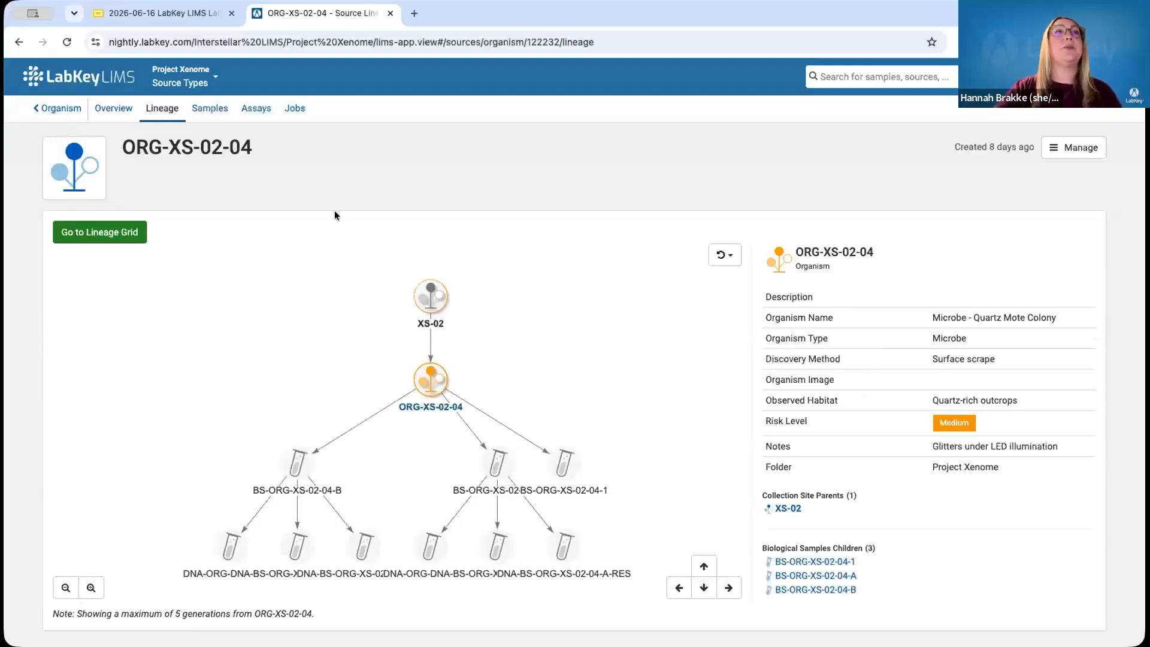
left_click(17, 41)
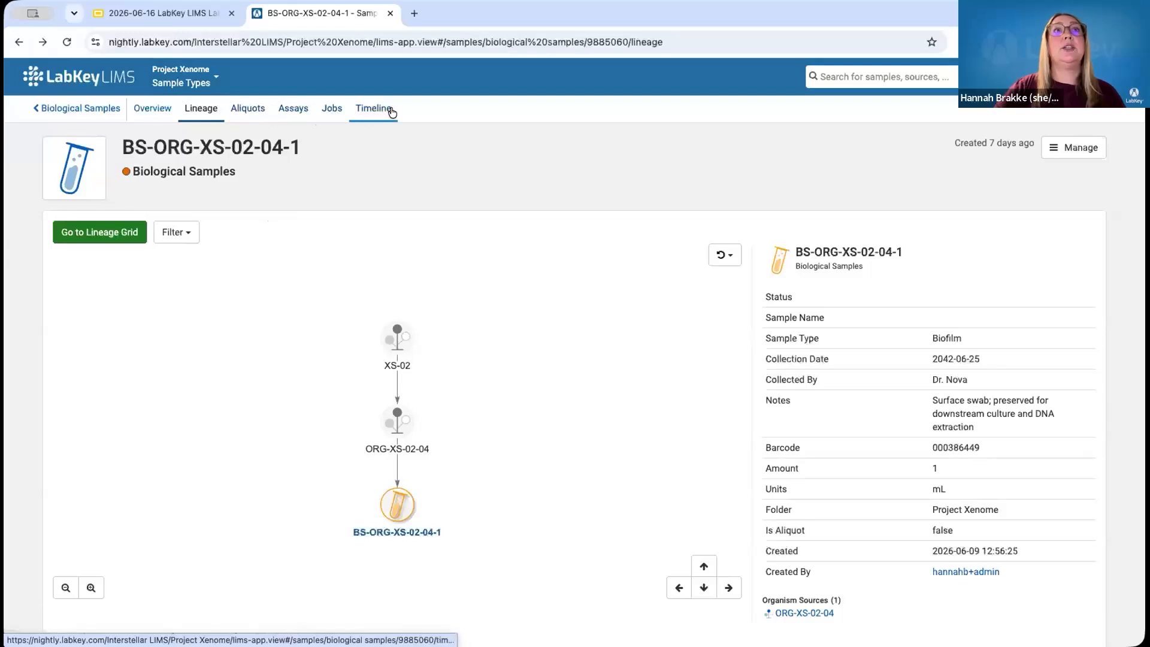
Examine the sample's timeline, viewing the details of its registration and job assignment events
left_click(370, 116)
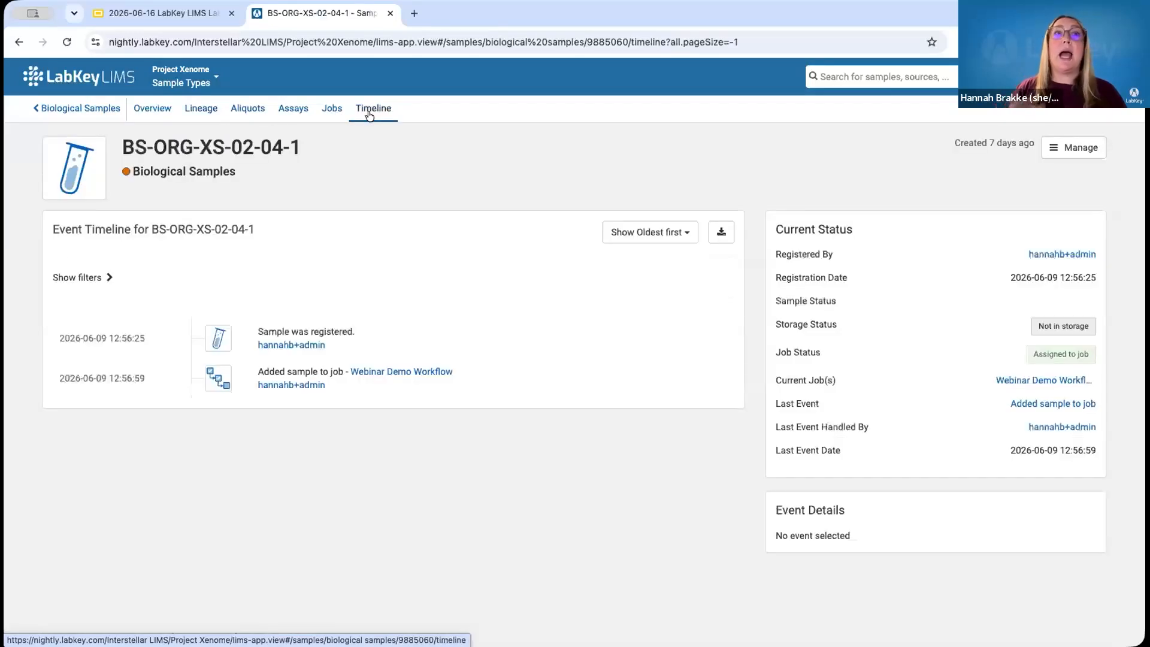
left_click(395, 333)
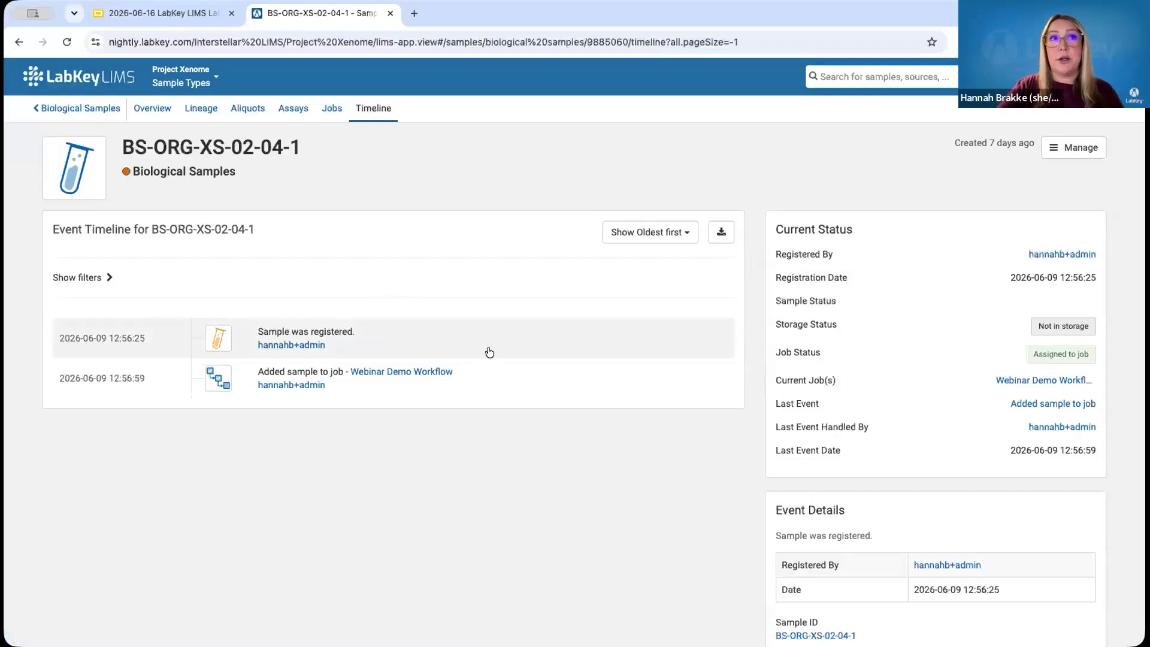
left_click(528, 373)
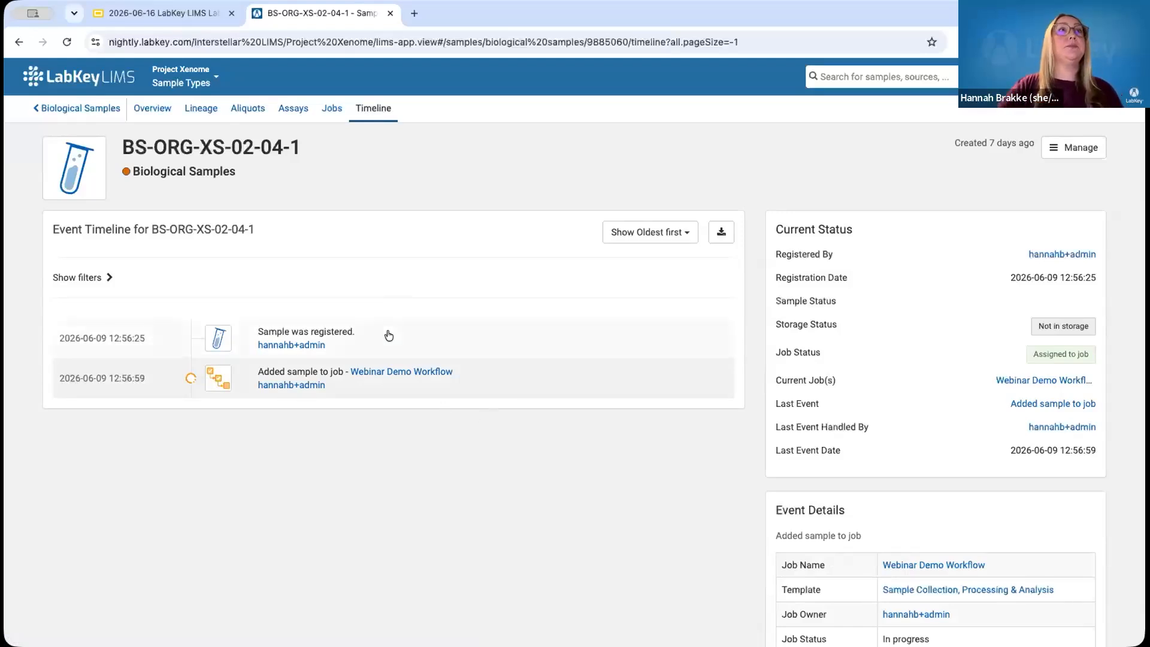
Return to Webinar Demo Workflow through the sample's associated jobs and view the job's assay data
left_click(325, 111)
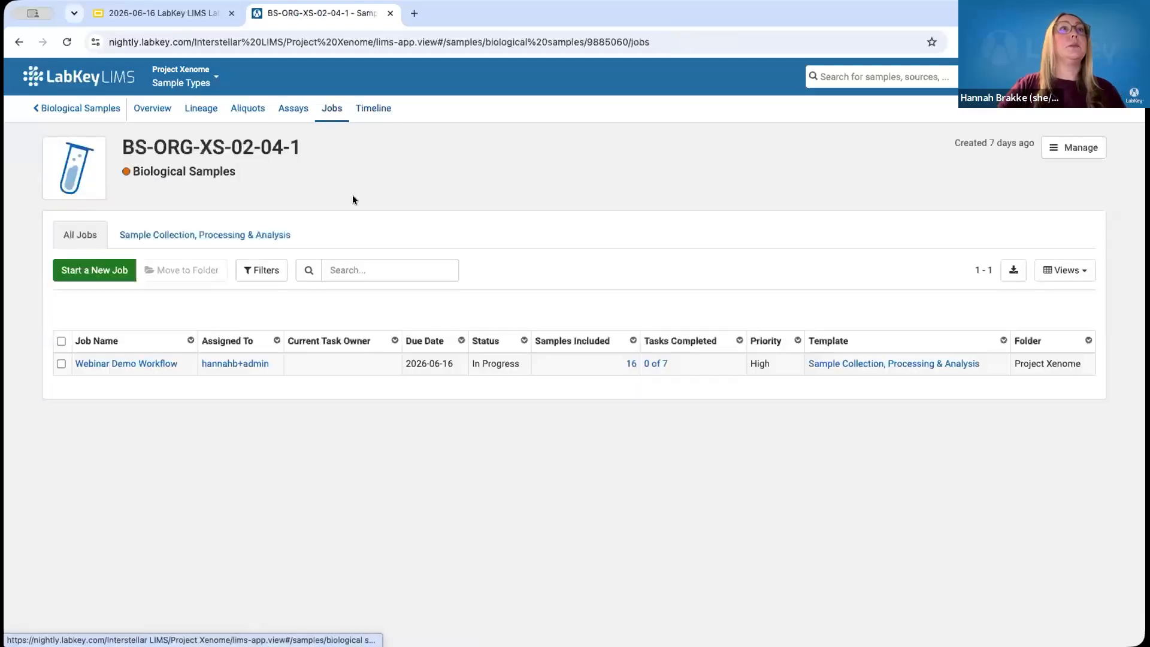
left_click(111, 362)
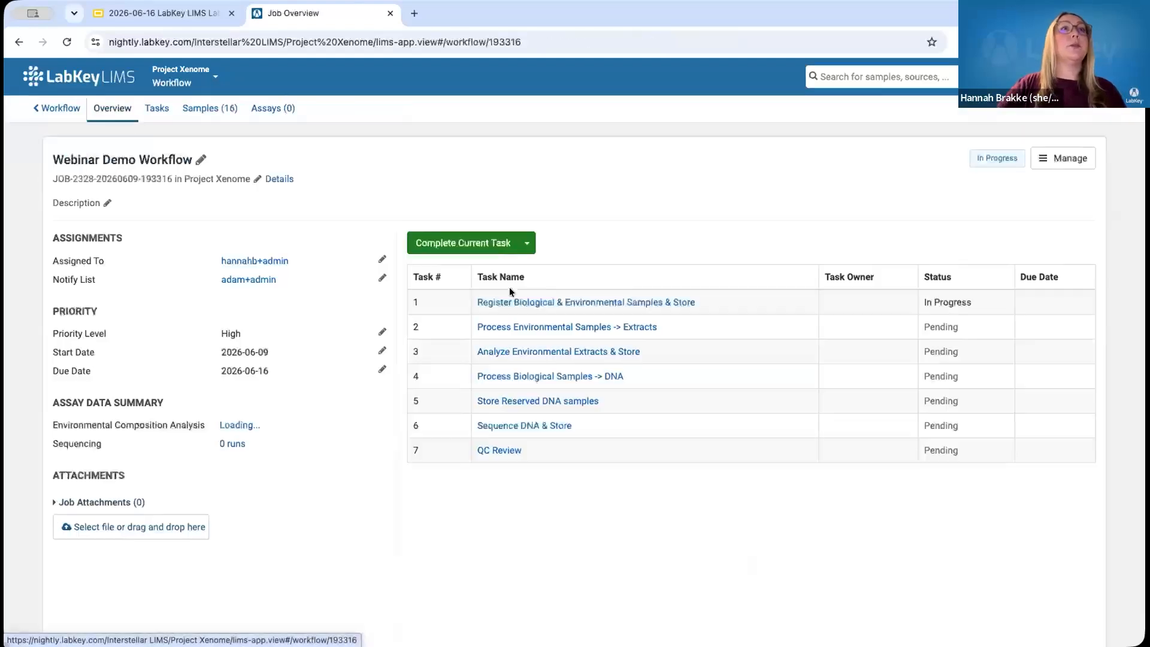
left_click(268, 112)
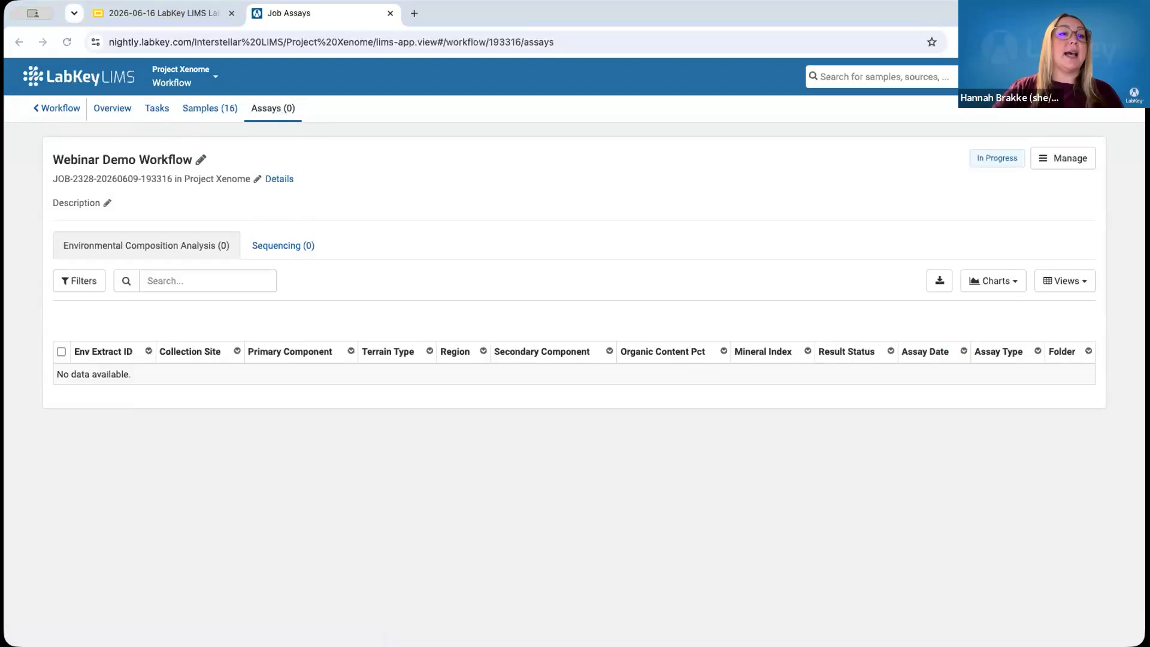
Open the job's tasks and examine the actions of the Register Biological & Environmental Samples & Store task
left_click(157, 108)
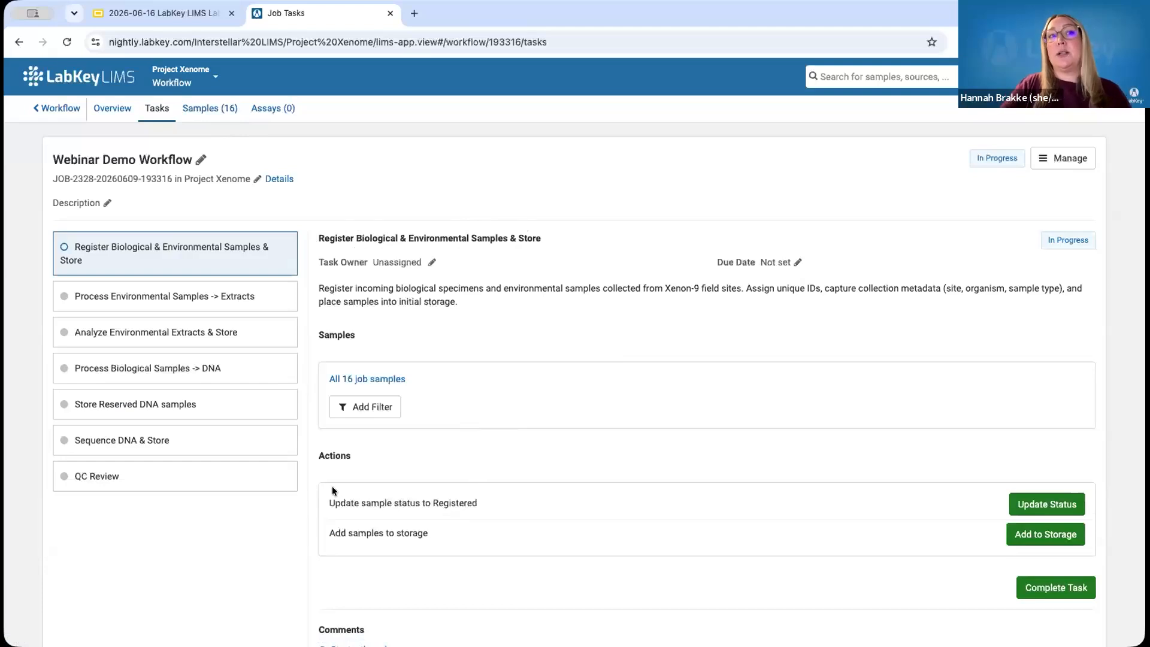
triple_click(490, 503)
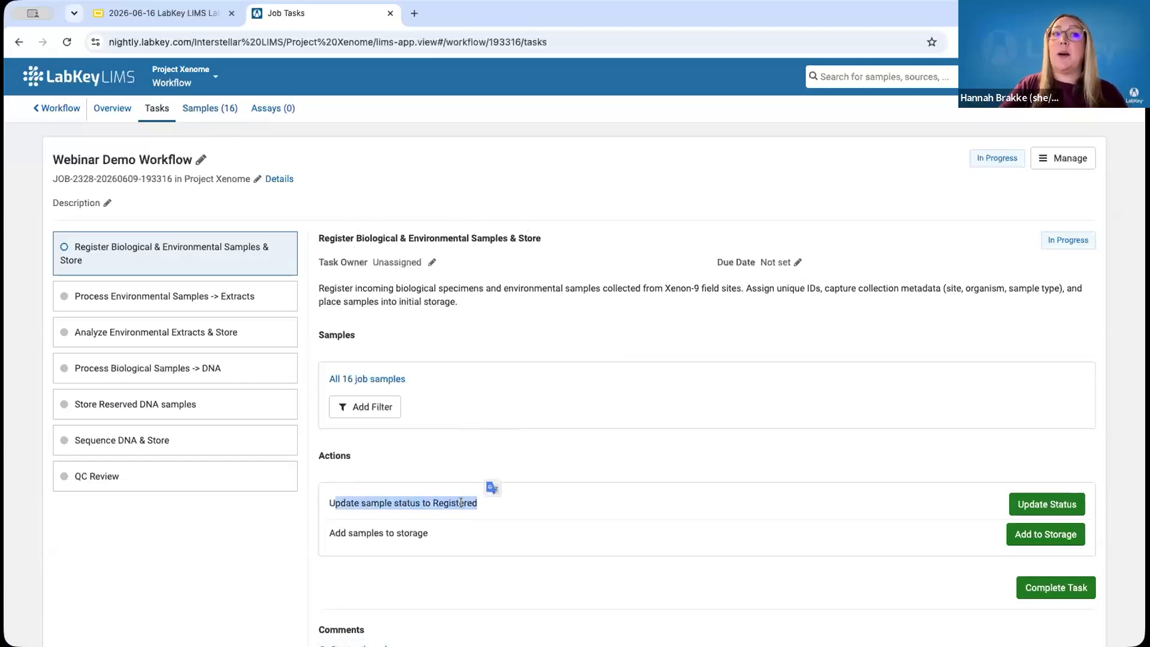
left_click(401, 503)
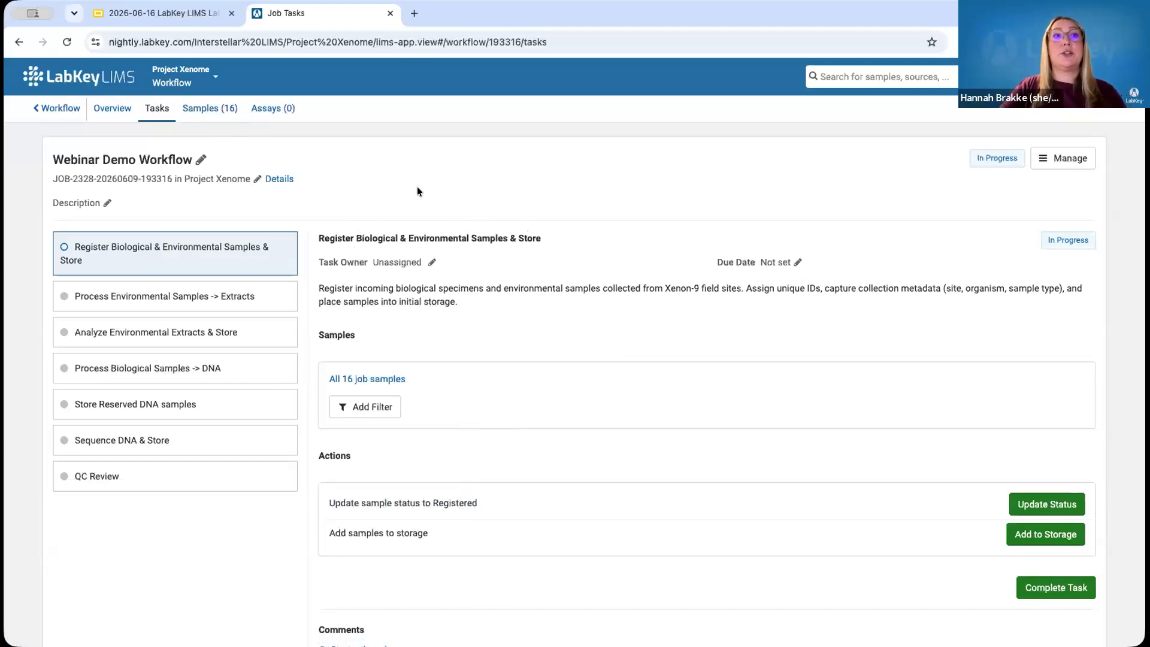
Review the job's samples, then update the status of all job samples to Registered with the reason "for demo"
left_click(209, 108)
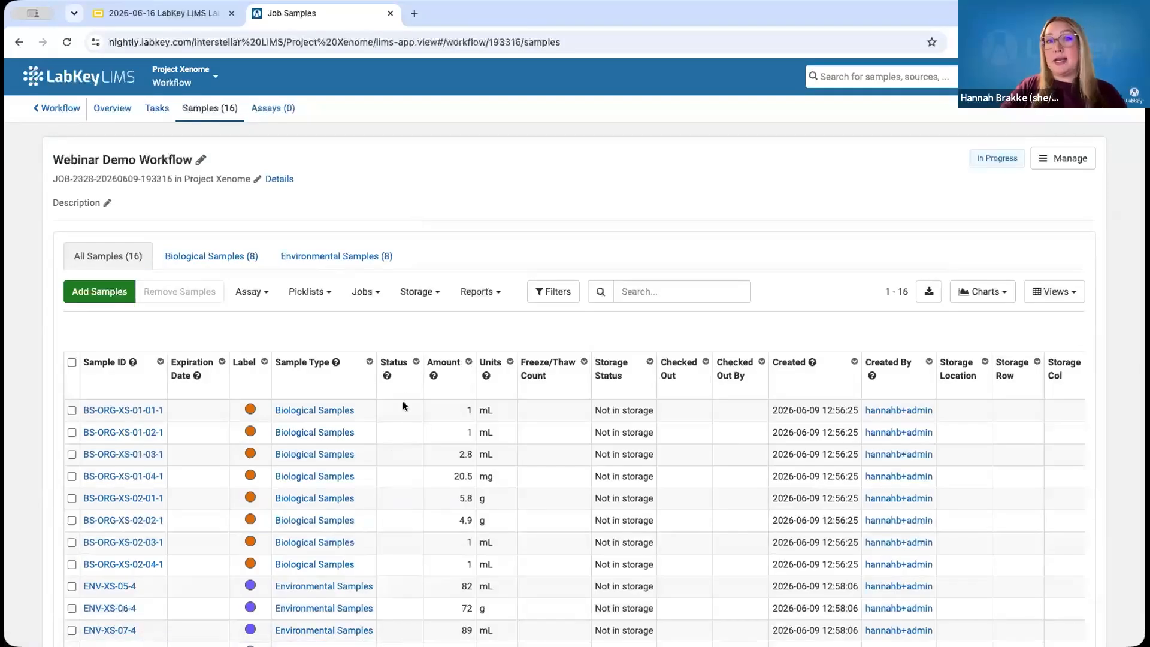
left_click(164, 112)
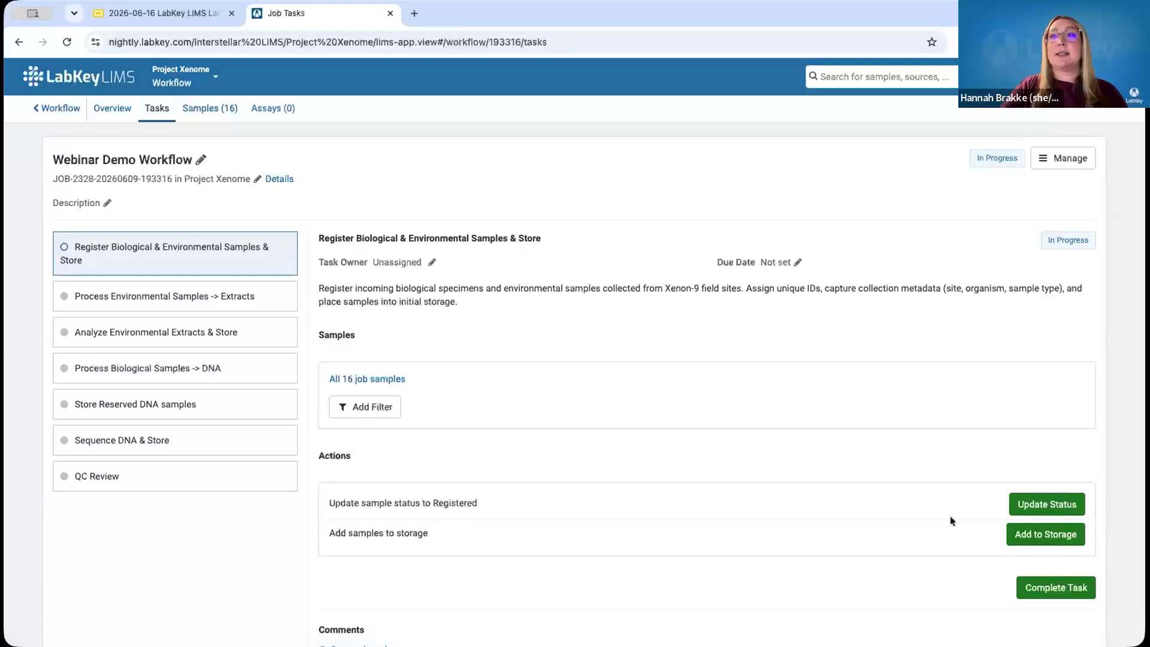
left_click(1040, 503)
left_click(570, 193)
type("for demo")
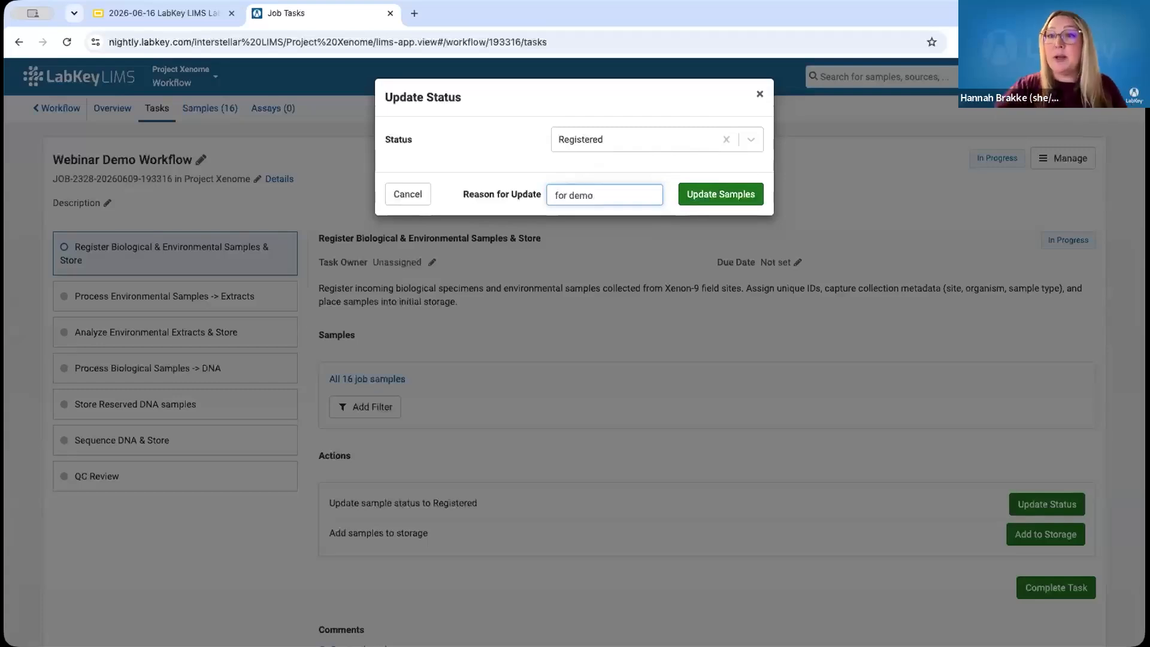
left_click(716, 193)
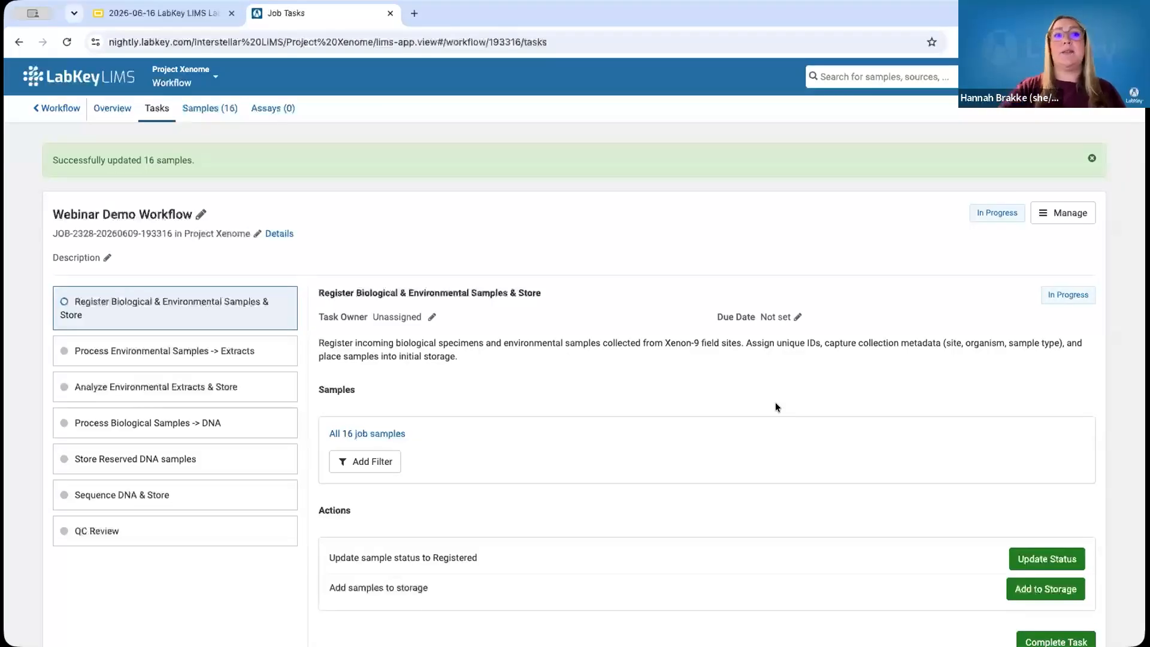
Start adding the job samples to storage, choosing Box #1 in CryoBay Alpha, Shelf #1, Rack #2 and proceeding to position selection
scroll(775, 401, "down", 2)
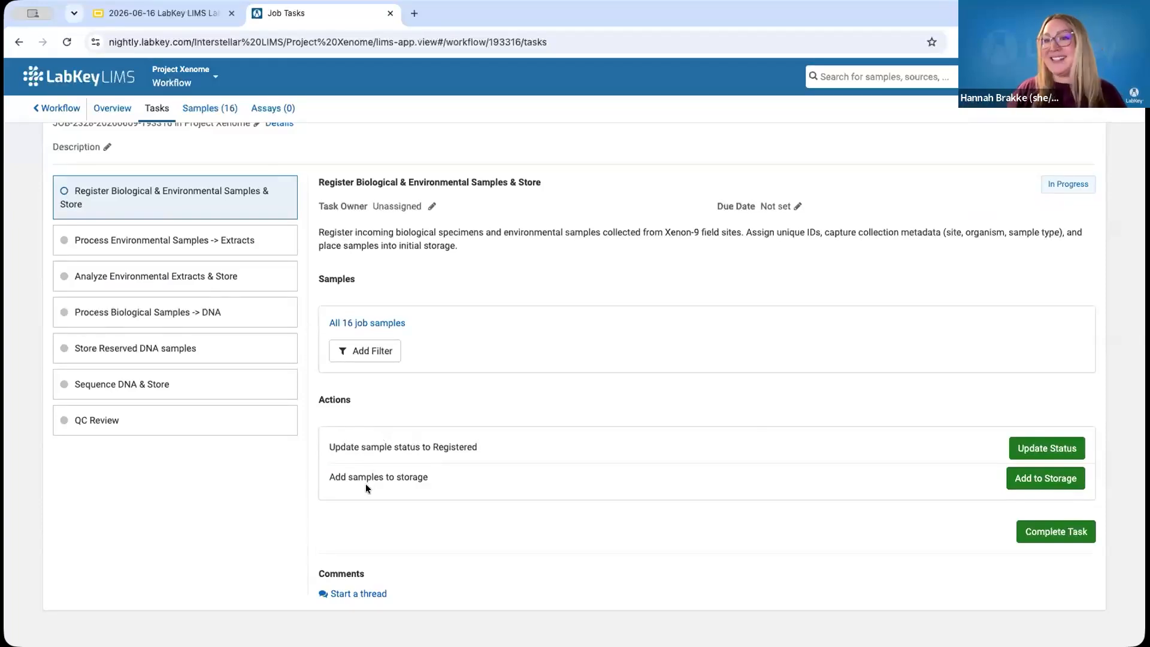
left_click(1030, 483)
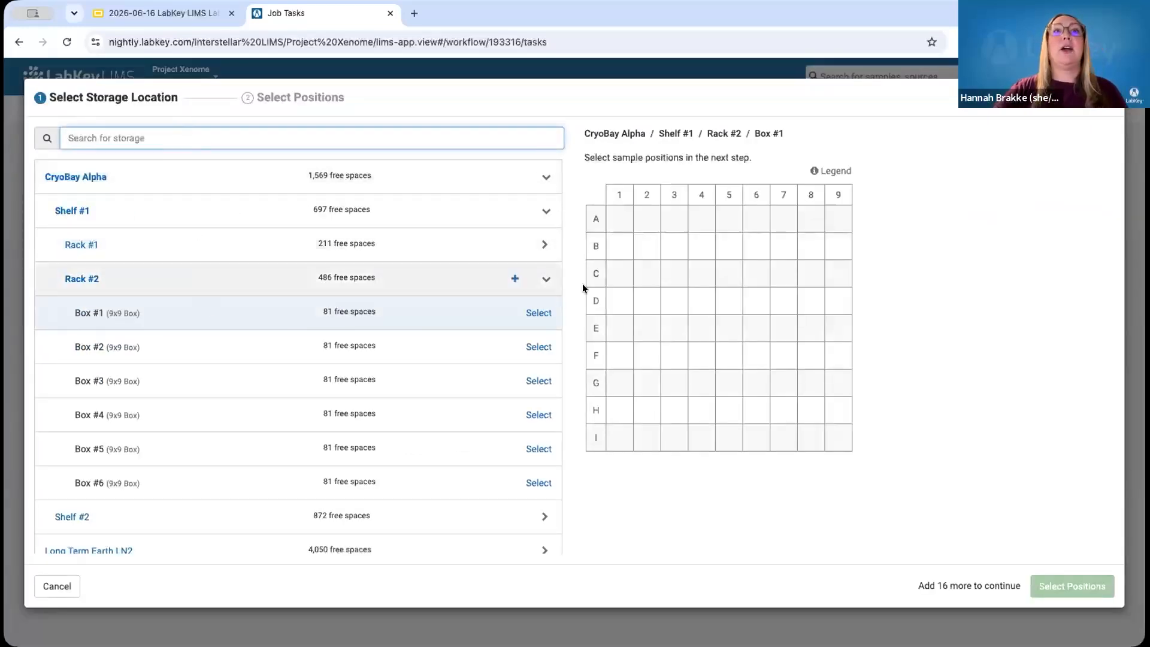
left_click(538, 314)
left_click(1079, 586)
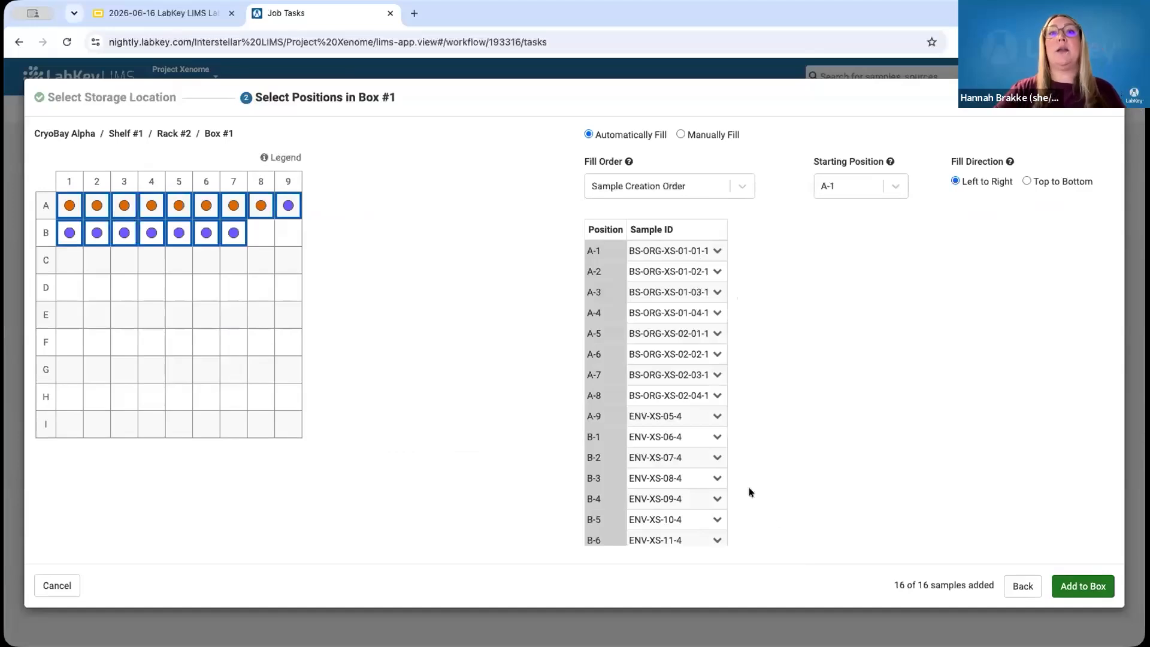
Move the environmental samples ENV-XS-05-4 to ENV-XS-12-4 to positions B-1 to B-8 and add all samples to the box
scroll(679, 488, "down", 2)
left_click_drag(674, 322, 672, 476)
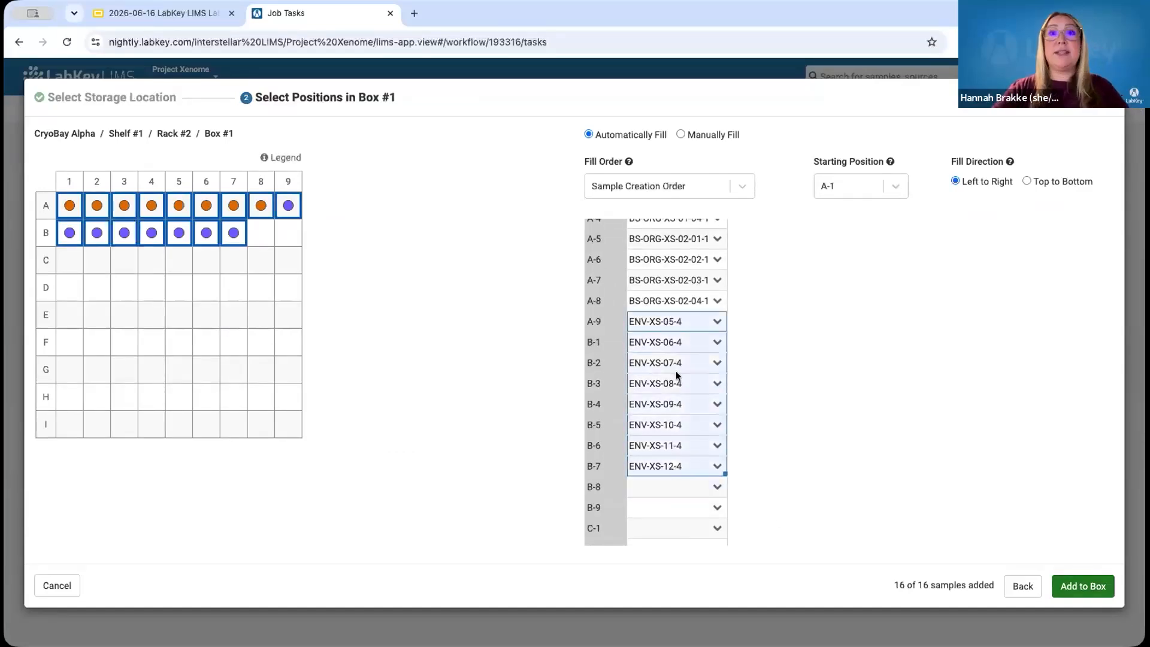
key("Delete")
left_click(662, 342)
key("ctrl+v")
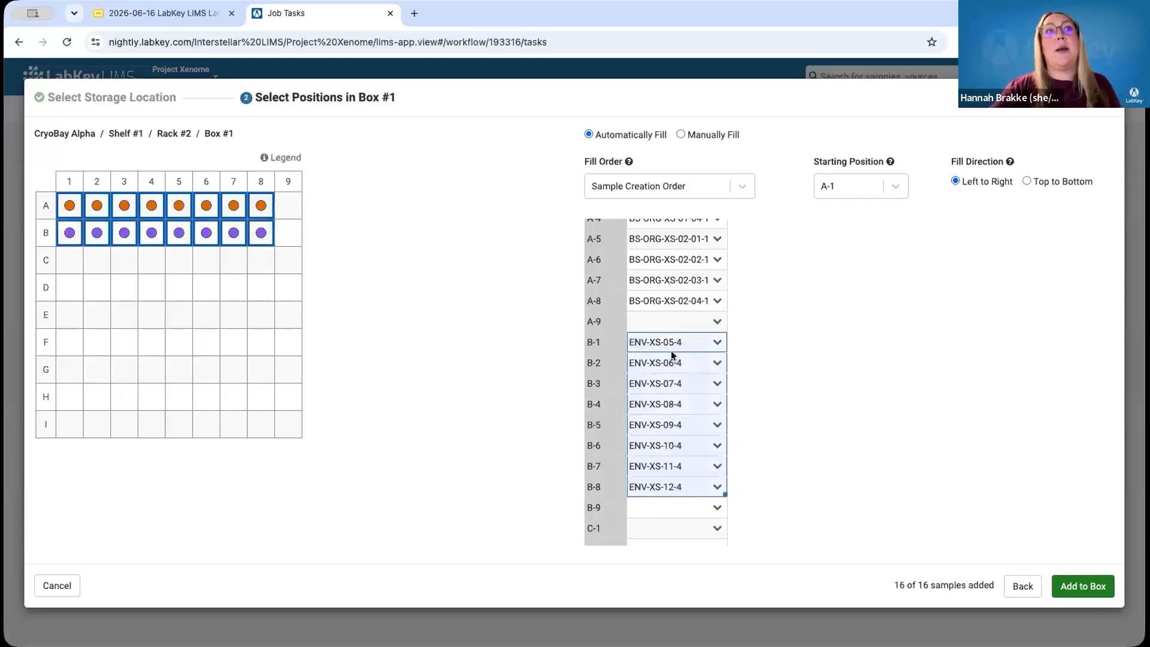
scroll(671, 350, "up", 2)
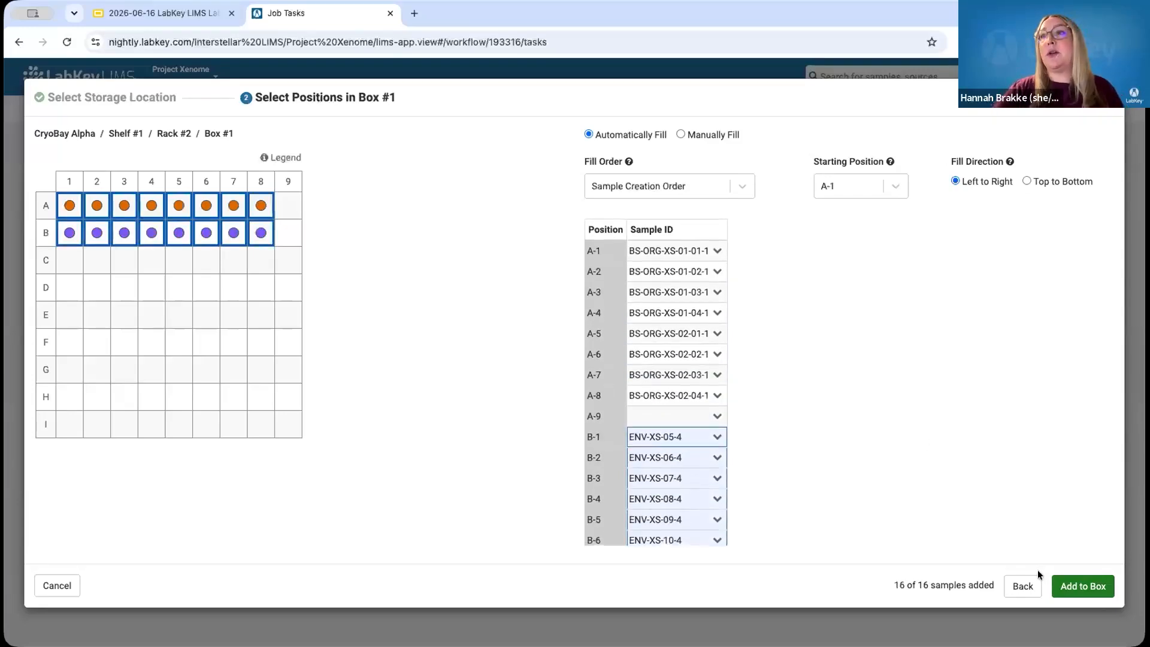
left_click(1086, 586)
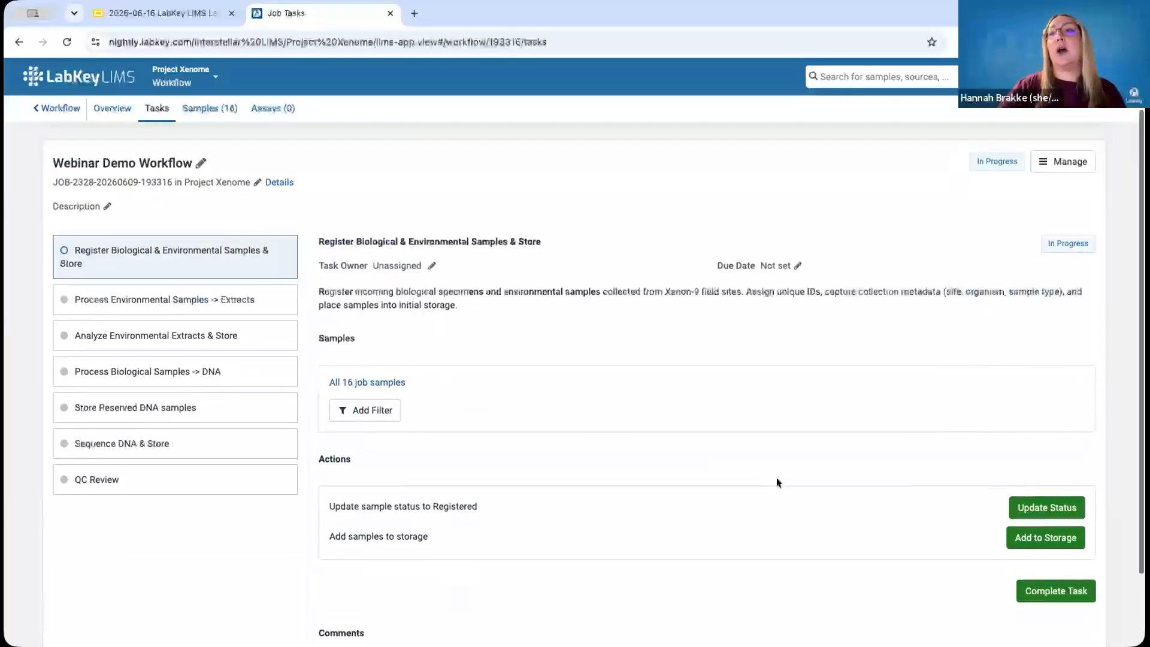
Complete the registration task and derive one Environmental Extract per parent with the copied extract data, setting parents to Processed and removing them from storage
left_click(1058, 554)
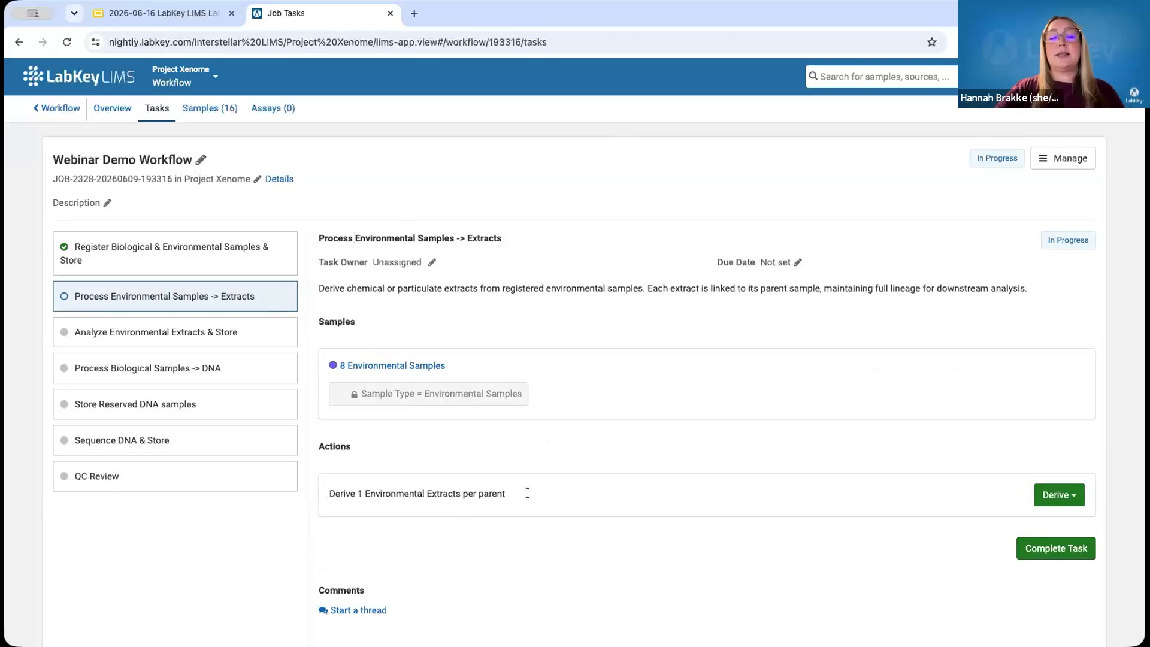
left_click(1064, 497)
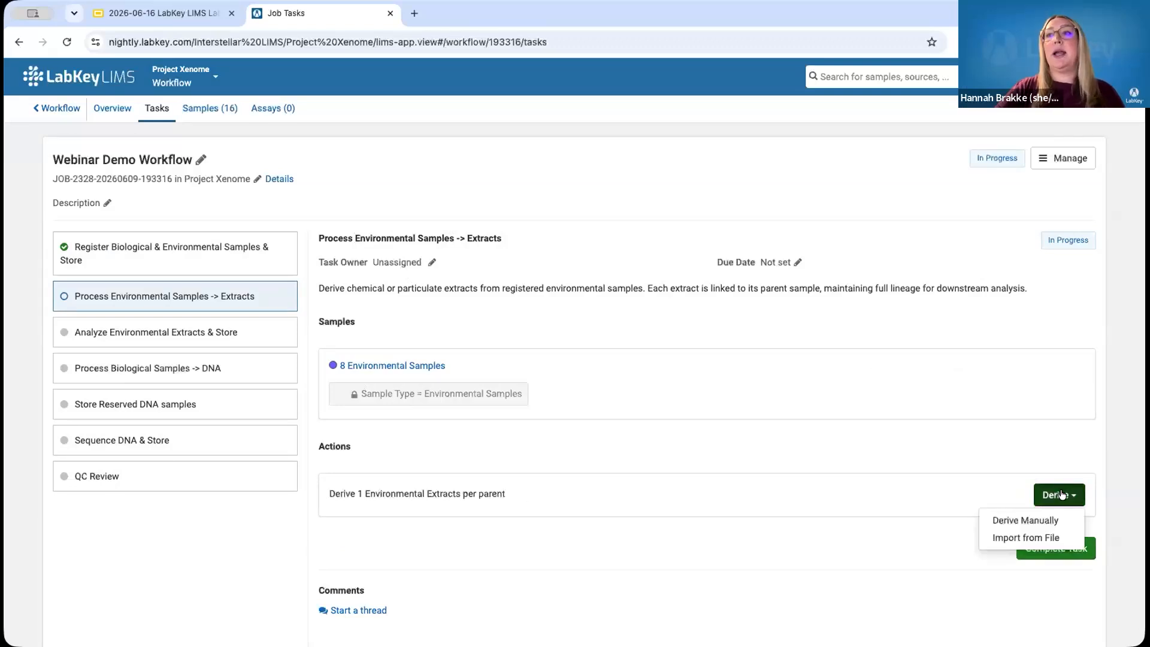
left_click(1016, 521)
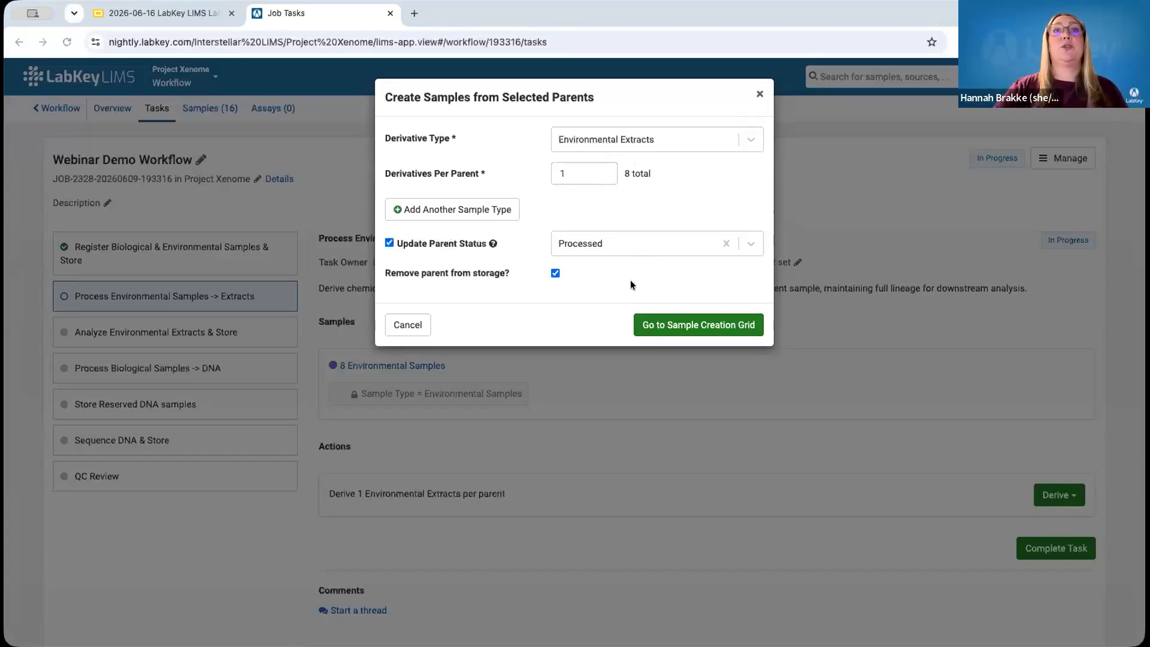
left_click(679, 326)
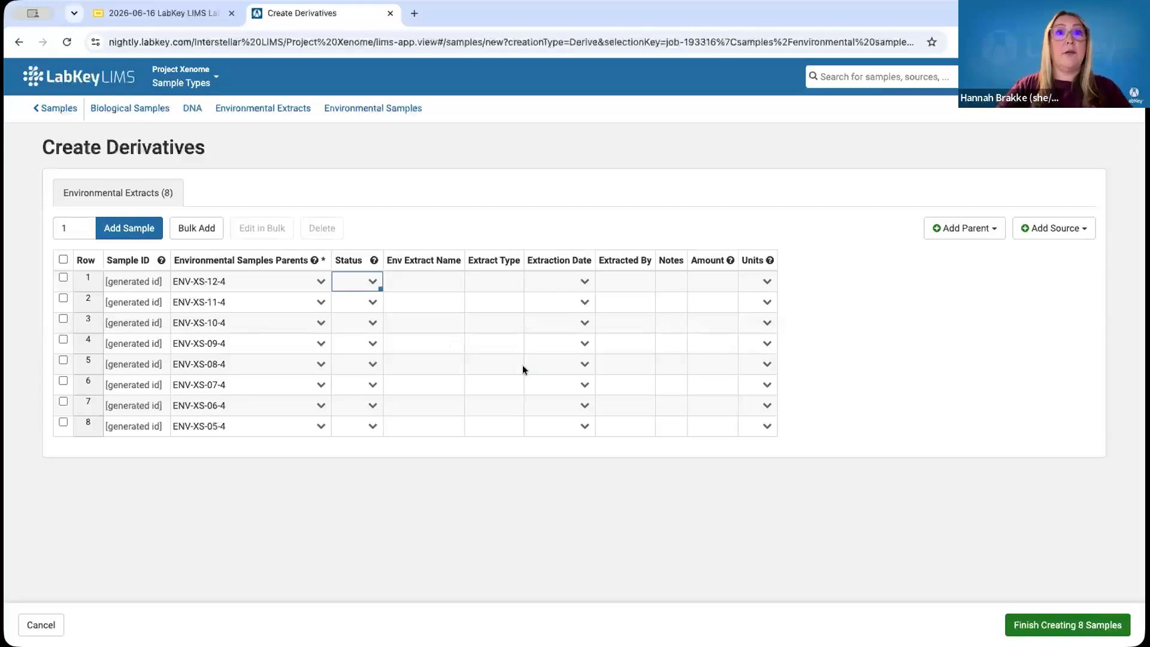
key("ctrl+v")
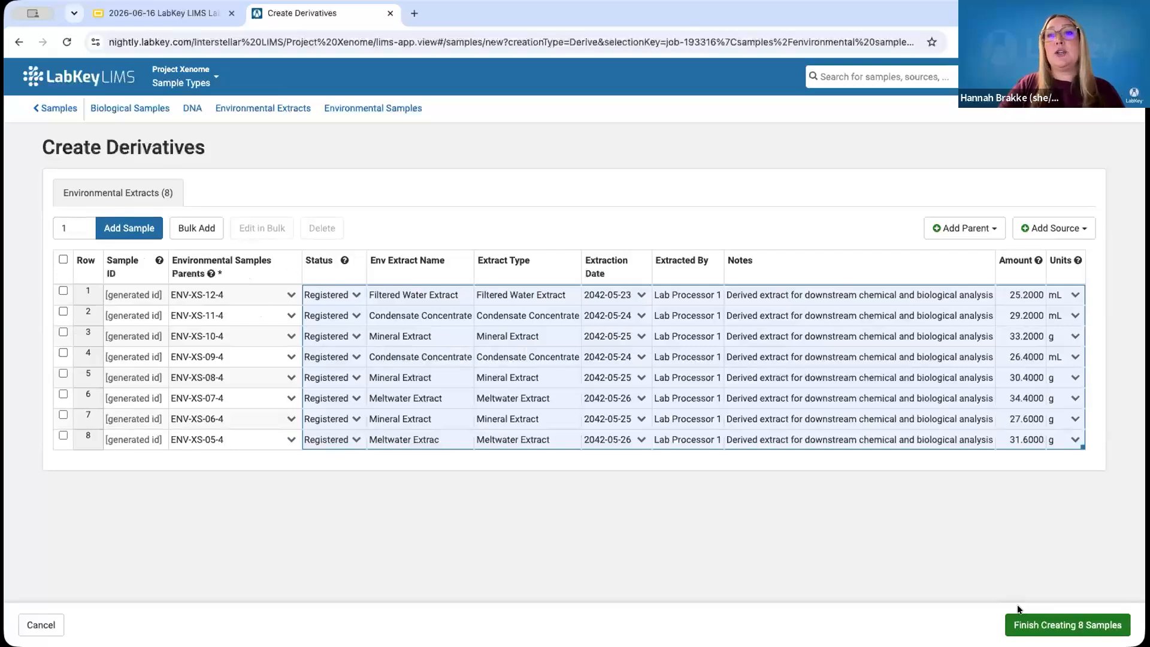
left_click(1073, 627)
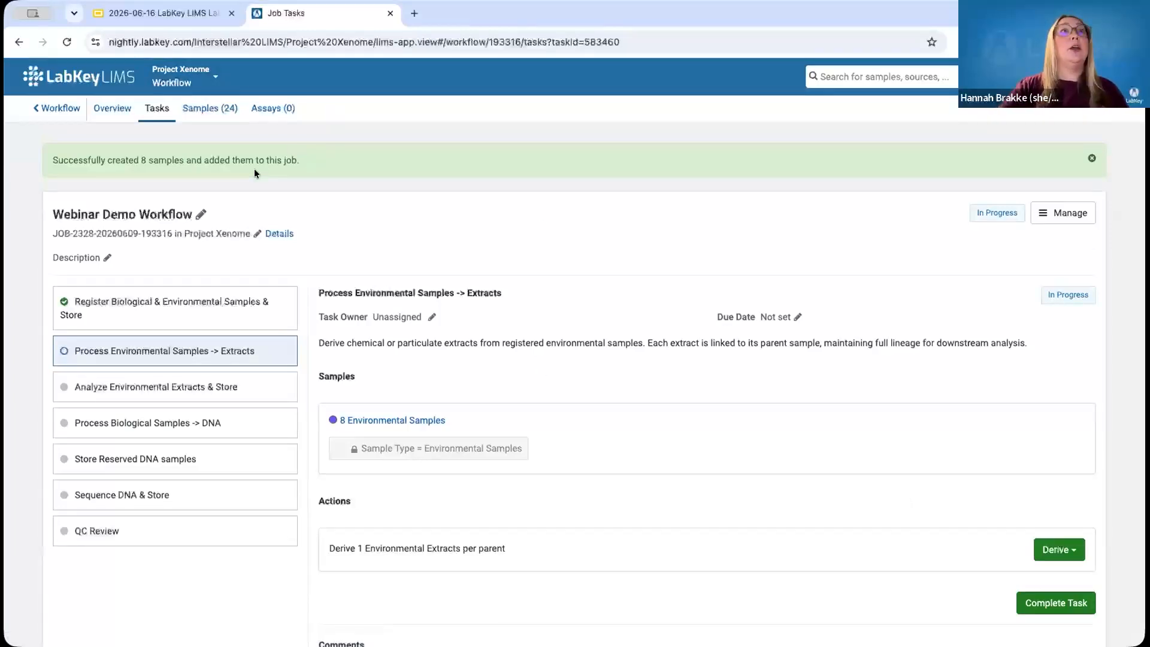
Open extract EXT-XS-05-4 from the job's Environmental Extracts and examine its lineage, its collection site XS-05's lineage, and the extract's timeline
left_click(210, 108)
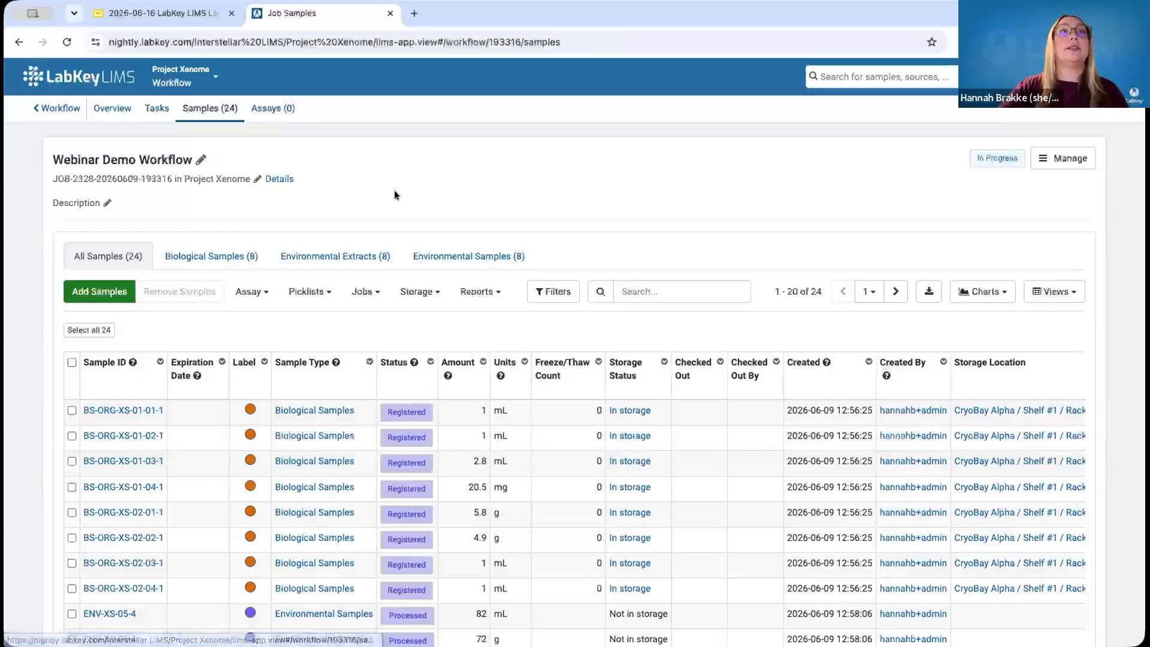
left_click(337, 251)
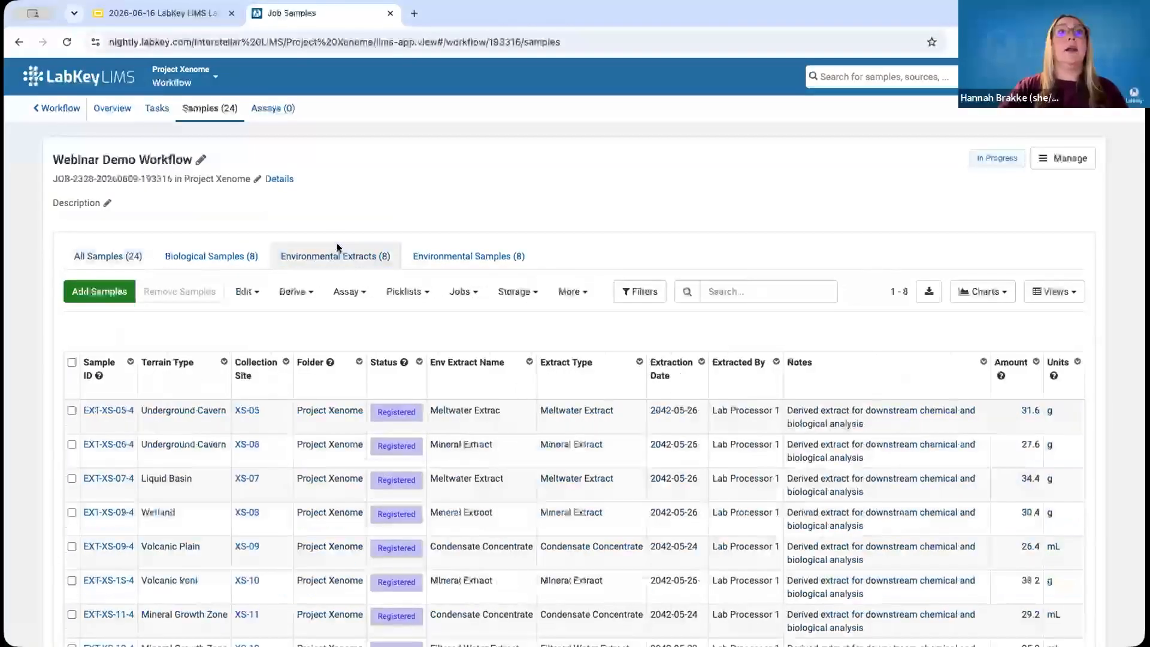
left_click(106, 410)
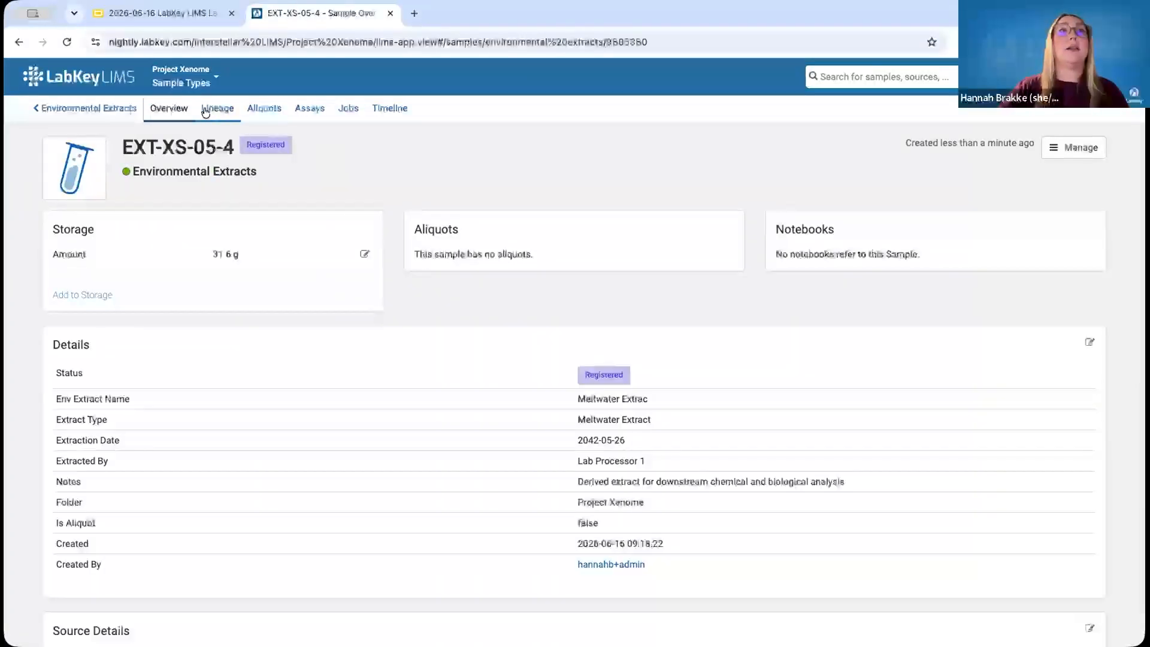
left_click(217, 108)
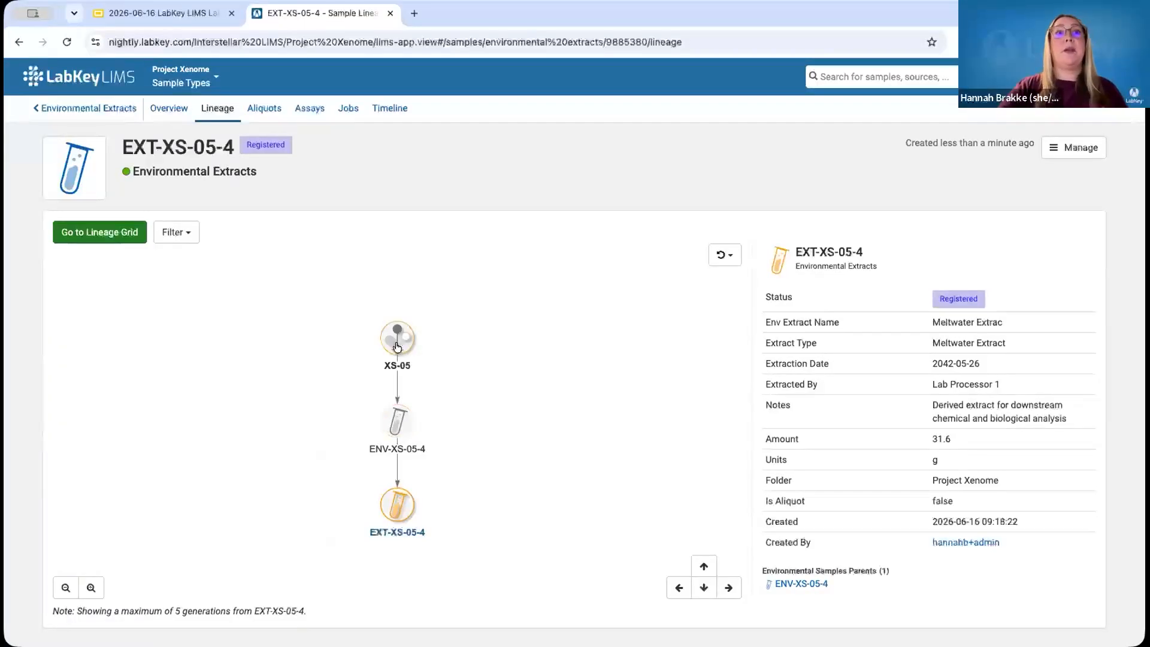
double_click(396, 343)
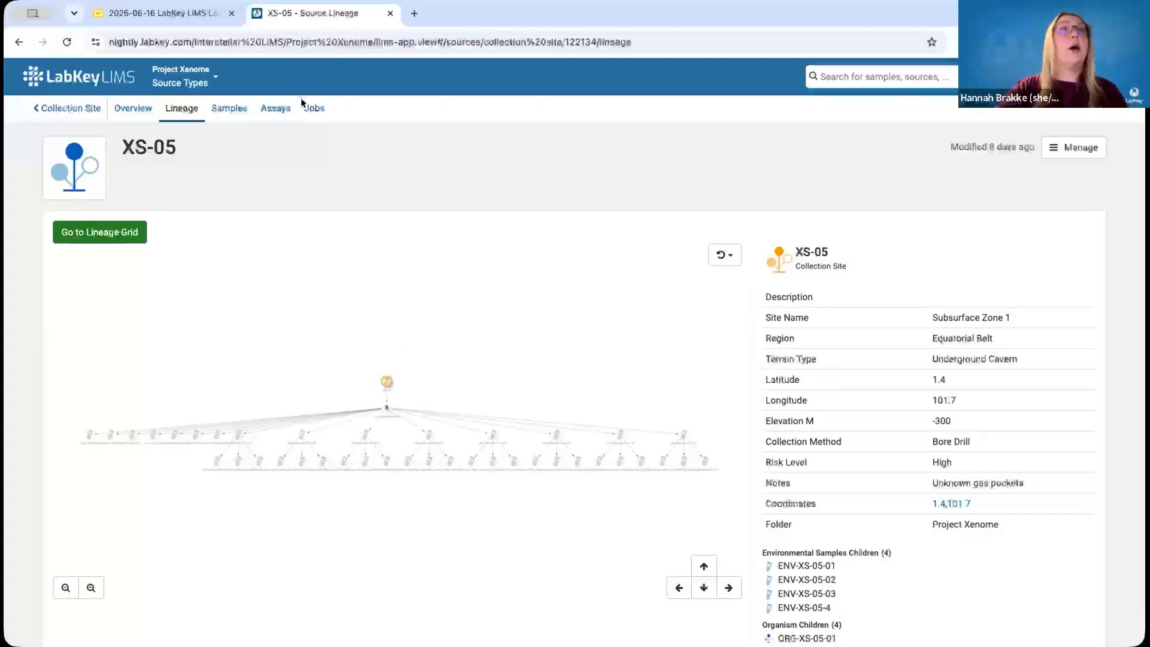
left_click(17, 39)
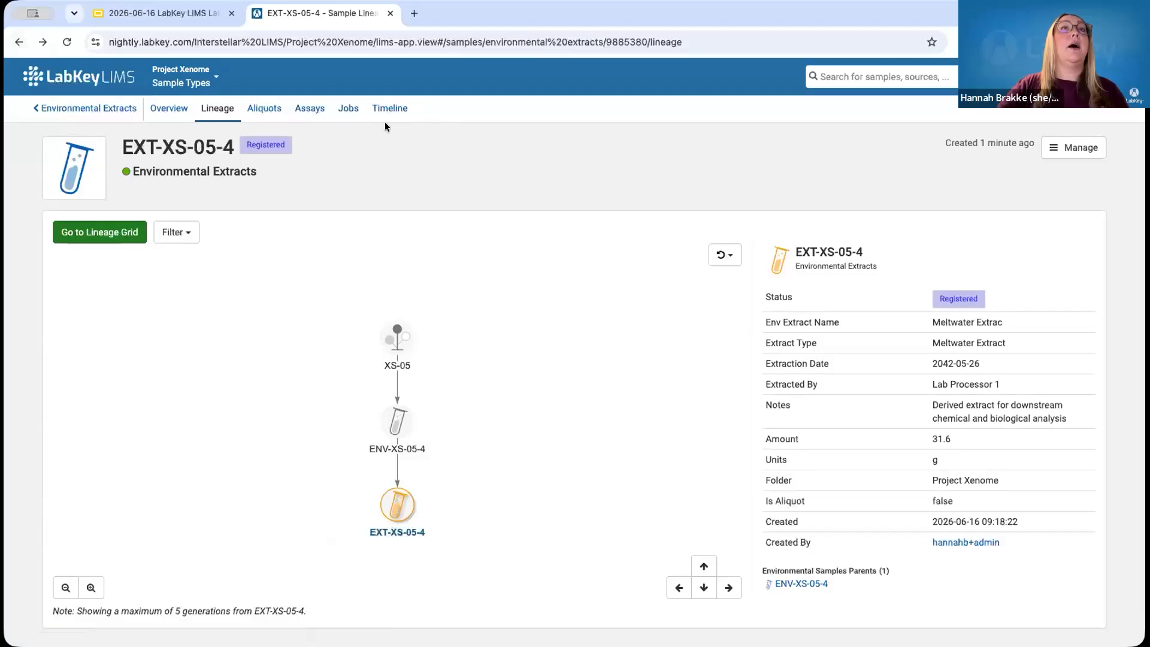
left_click(388, 109)
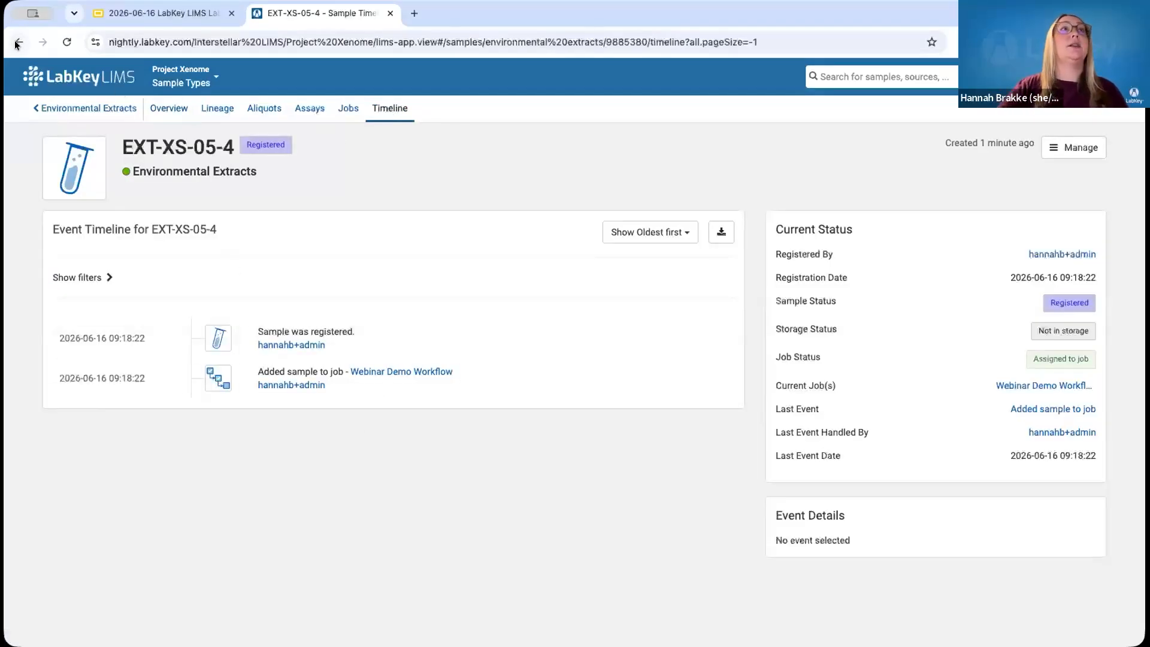
Return to Webinar Demo Workflow and complete the Process Environmental Samples -> Extracts task
left_click(430, 372)
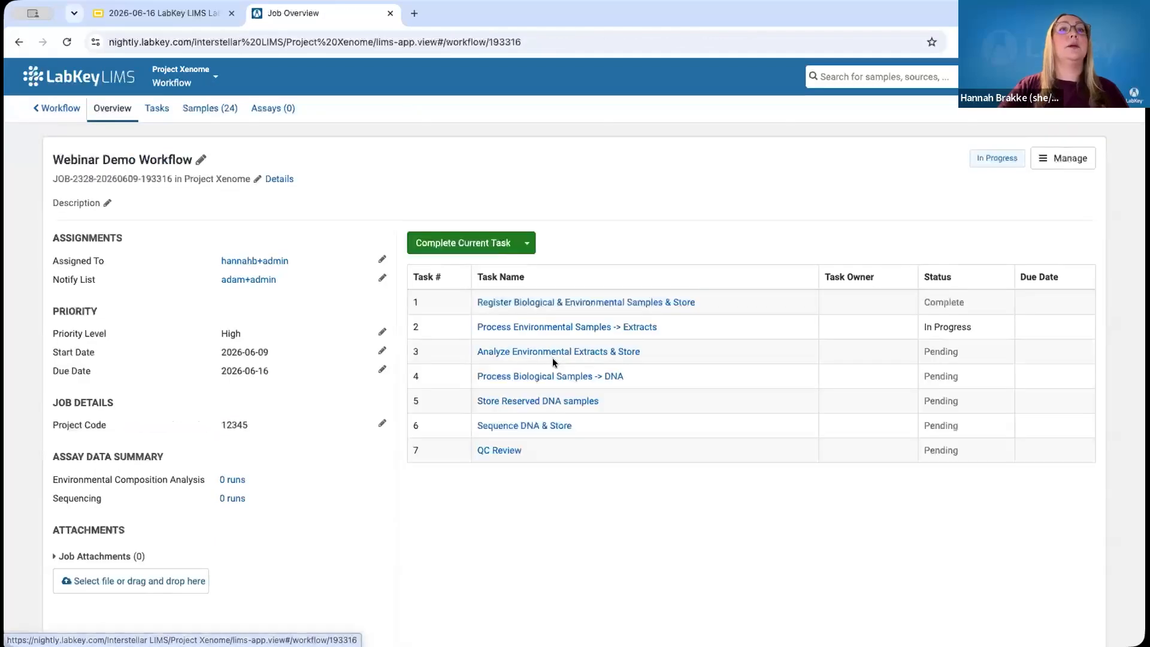
left_click(593, 326)
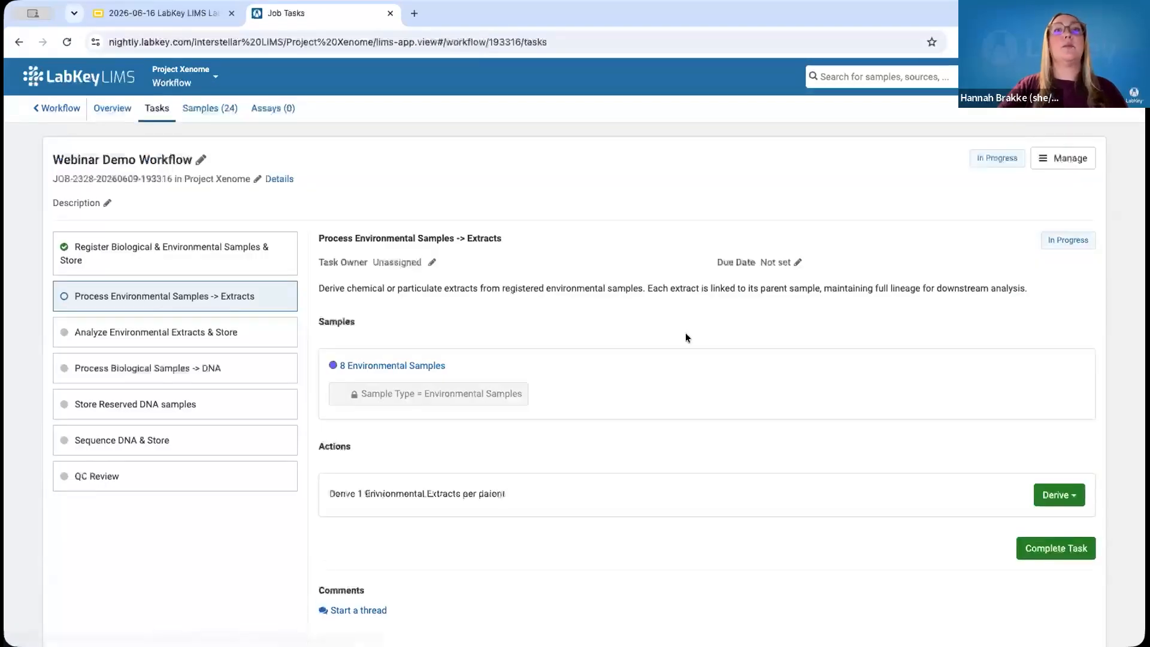
left_click(1040, 548)
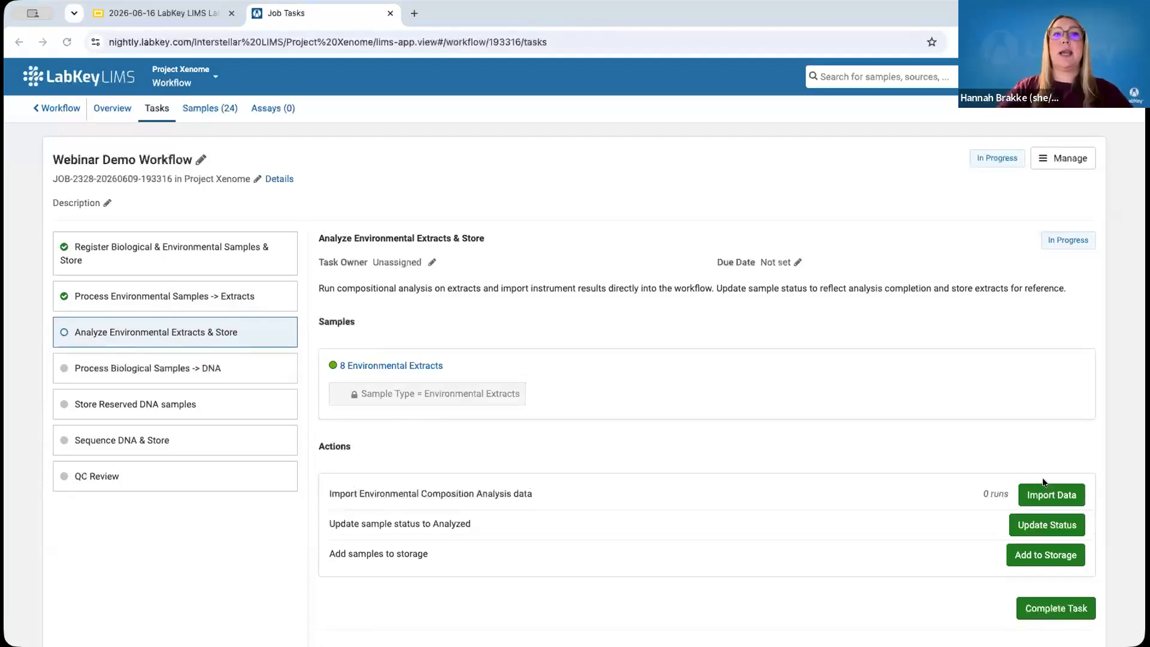
Start an Environmental Composition Analysis import with assay date 2026-06-16, assay type Environmental Analysis and the comment "for demo"
left_click(1076, 495)
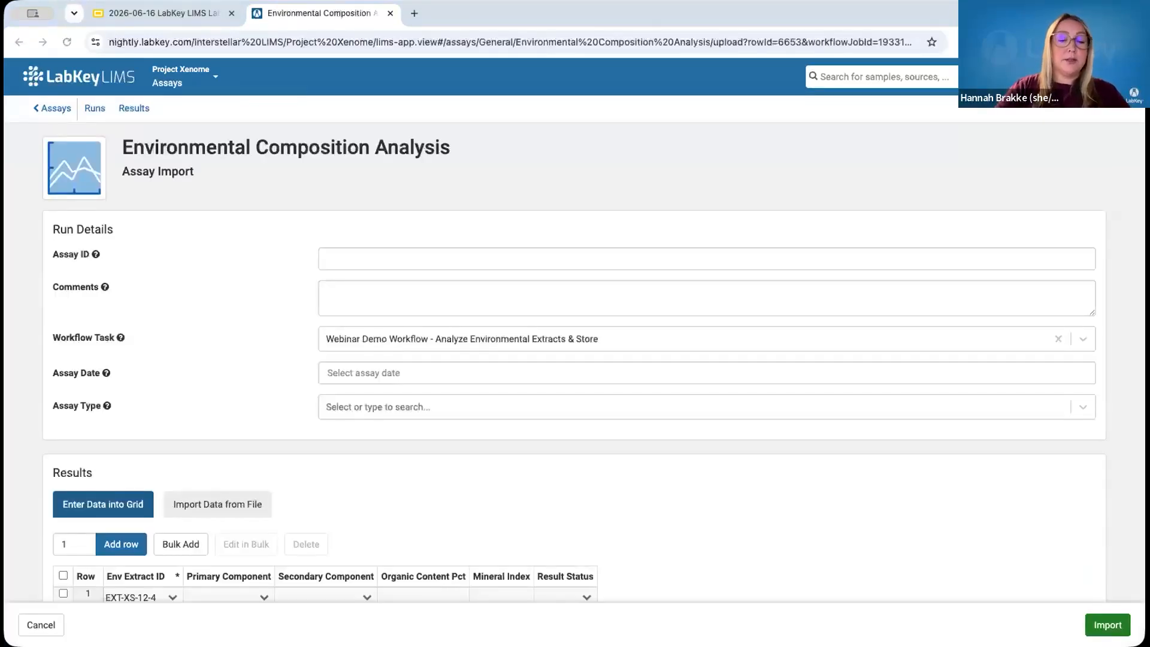
scroll(431, 419, "down", 1)
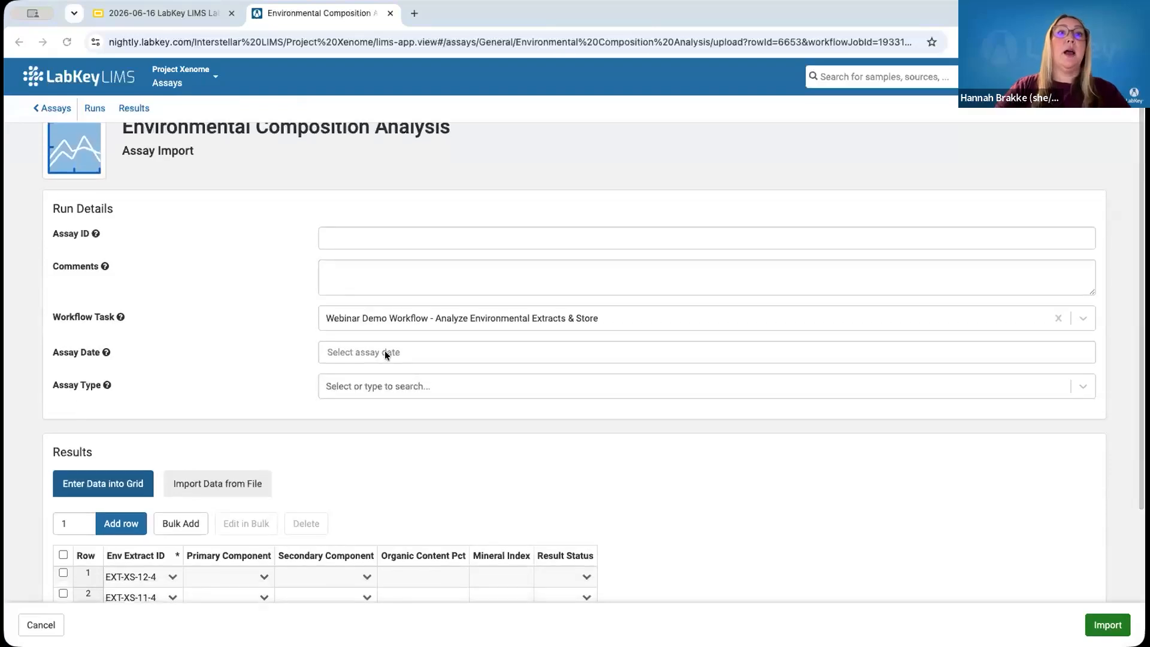
left_click(385, 352)
left_click(694, 438)
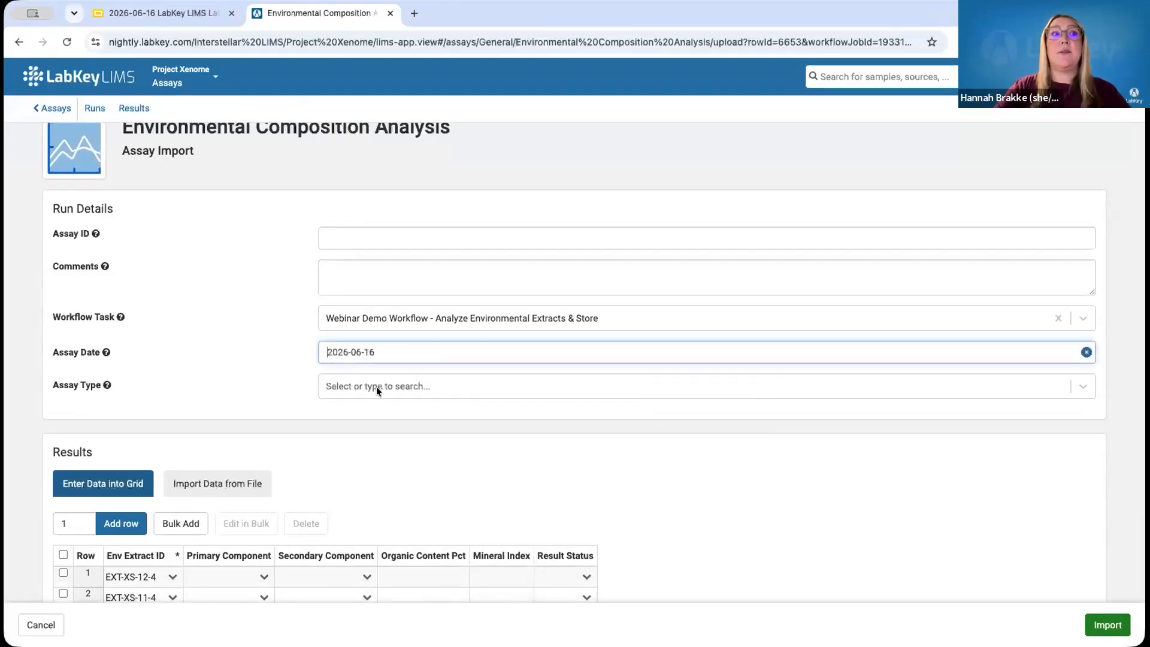
left_click(374, 386)
left_click(370, 413)
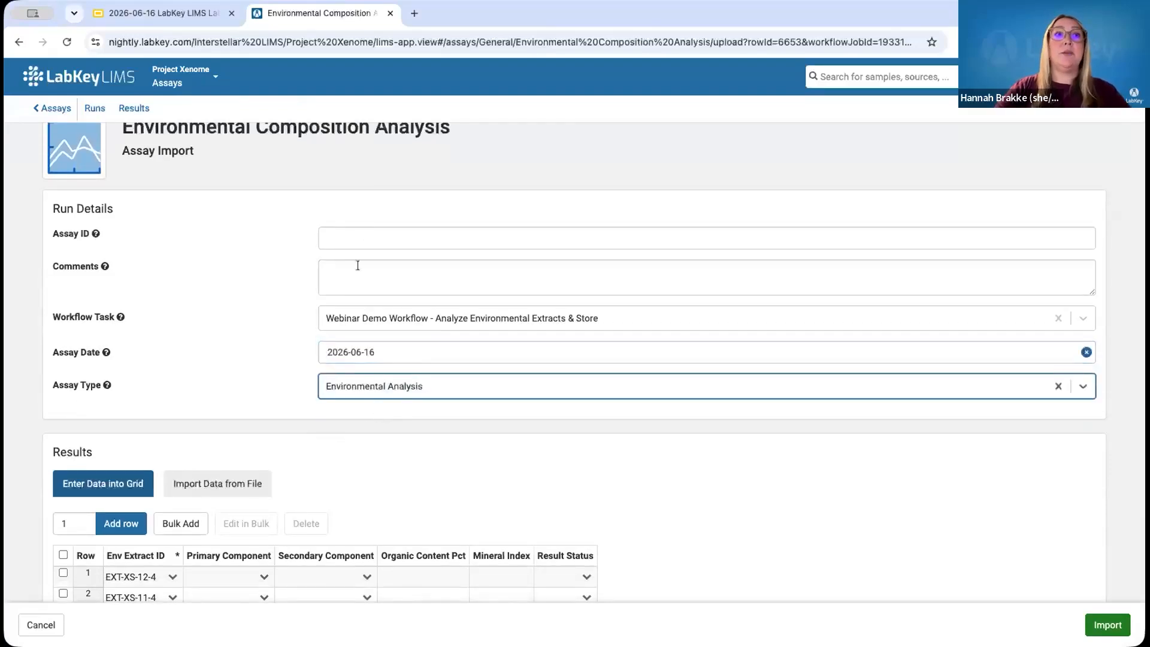
left_click(357, 266)
type("for demo")
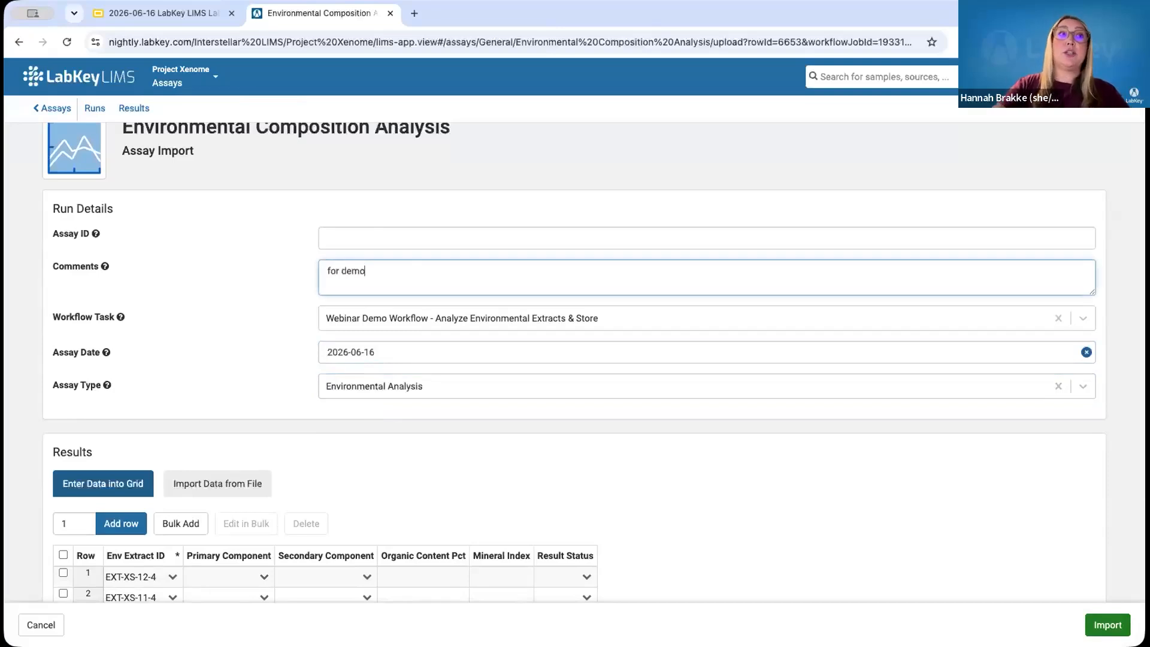
left_click(739, 498)
Fill the results grid with the copied composition data, starting at EXT-XS-12-4's primary component with Carbonate Phase, and import the assay run
scroll(739, 498, "down", 3)
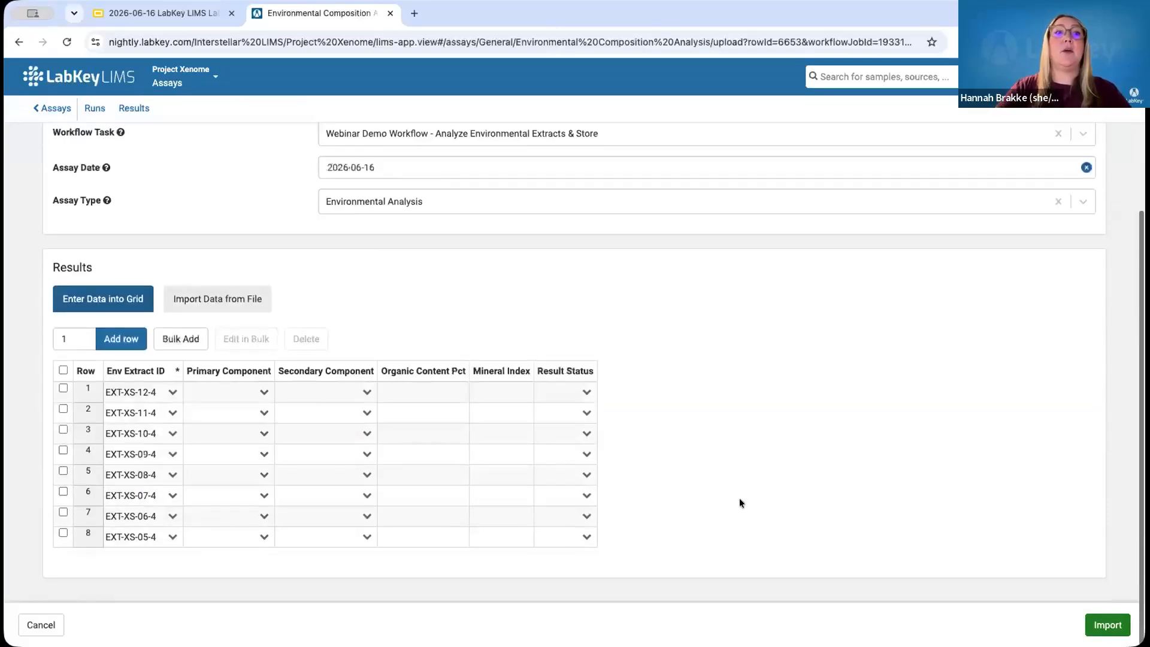
left_click(206, 393)
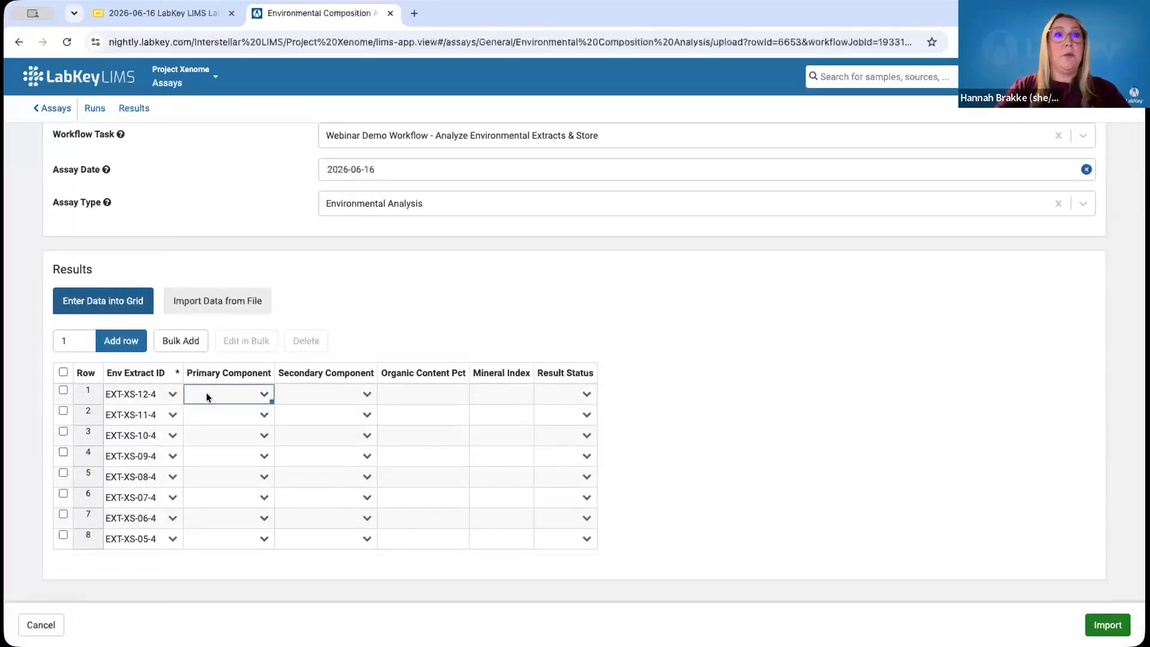
type("Carbonate Phase\tMagnesium Salts\t2.6000\t0.4800\tPass Organic Polymer\tTrace Metals\t3.7000\t0.5100\tPass Water Ice\tDissolved Minerals\t4.8000\t0.5400\tPass Silicate Matrix\tIron Oxide\t5.9000\t0.5700\tPass Carbonate Phase\tMagnesium Salts\t7.0000\t0.6000\tPass Organic Polymer\tTrace Metals\t8.1000\t0.6300\tPass Water Ice\tDissolved Minerals\t9.2000\t0.6600\tReview Silicate Matrix\tIron Oxide\t10.3000\t0.6900\tPass")
left_click(1108, 625)
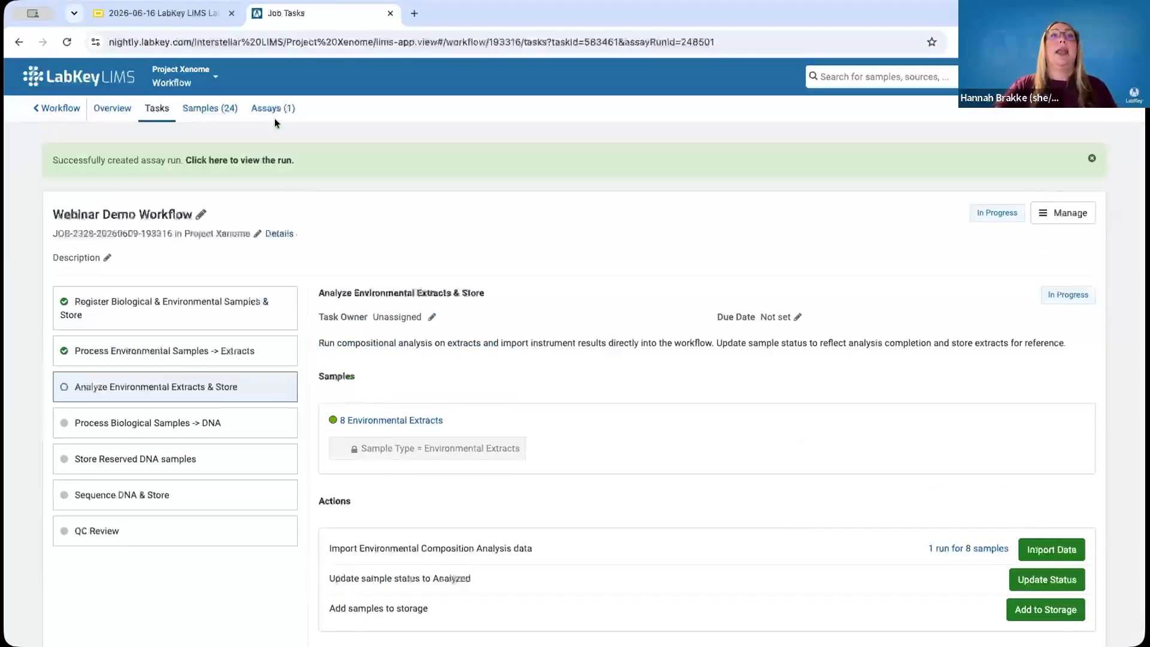
Review the job's Environmental Composition Analysis results and update the environmental extracts' sample status to Analyzed
left_click(287, 109)
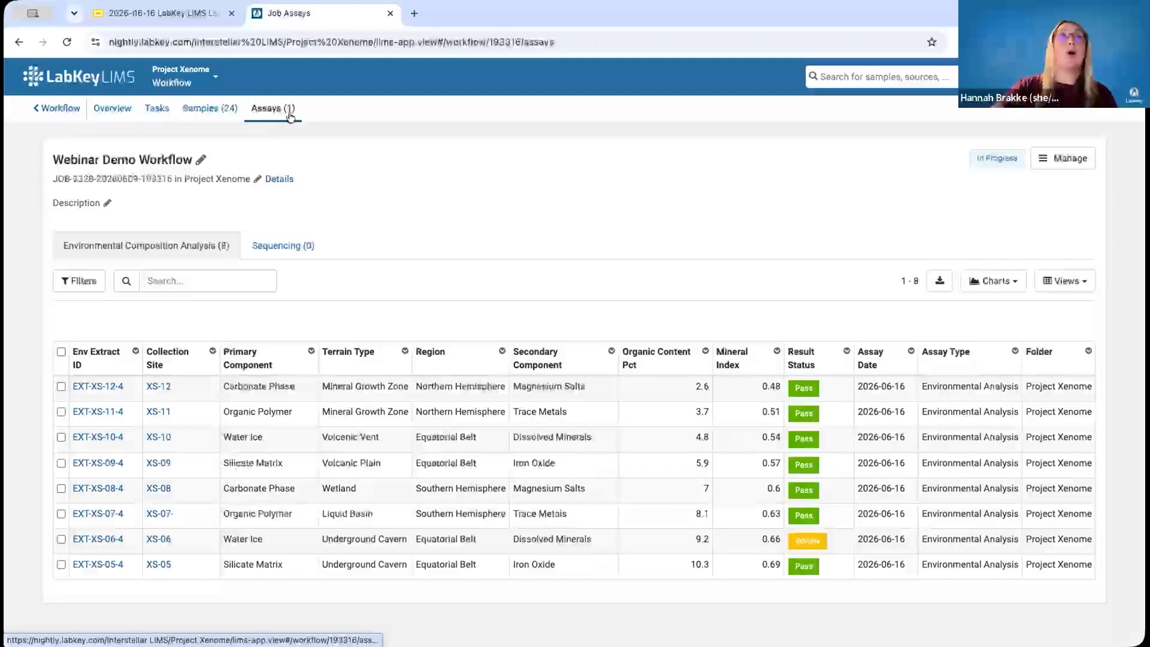
left_click(157, 109)
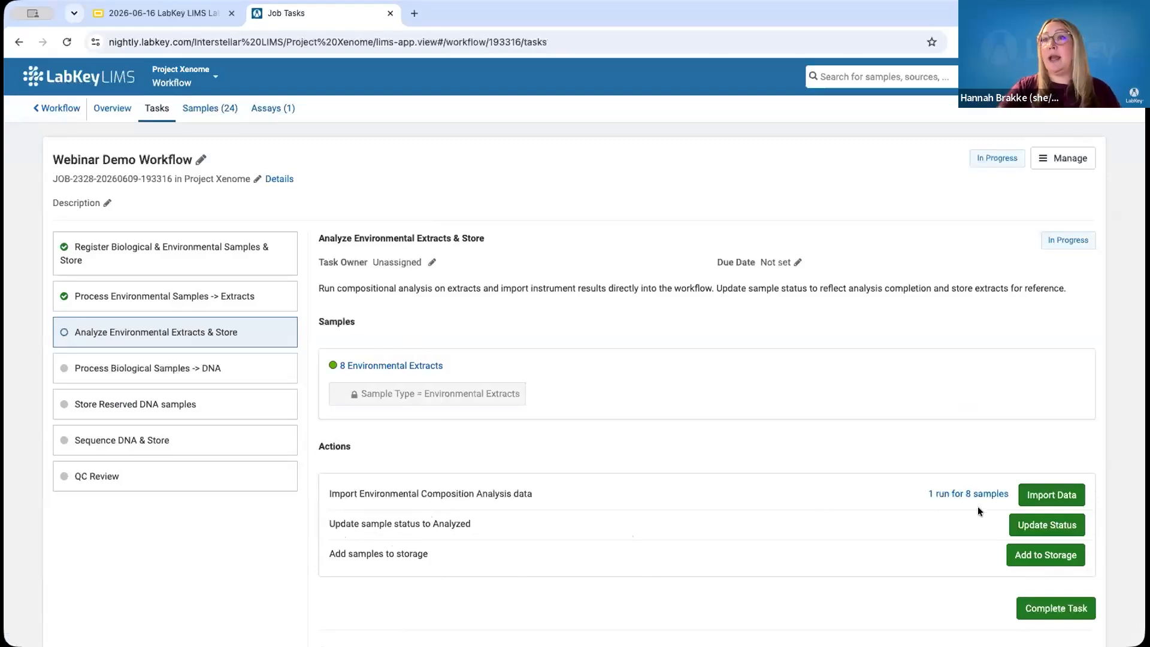
left_click(1035, 524)
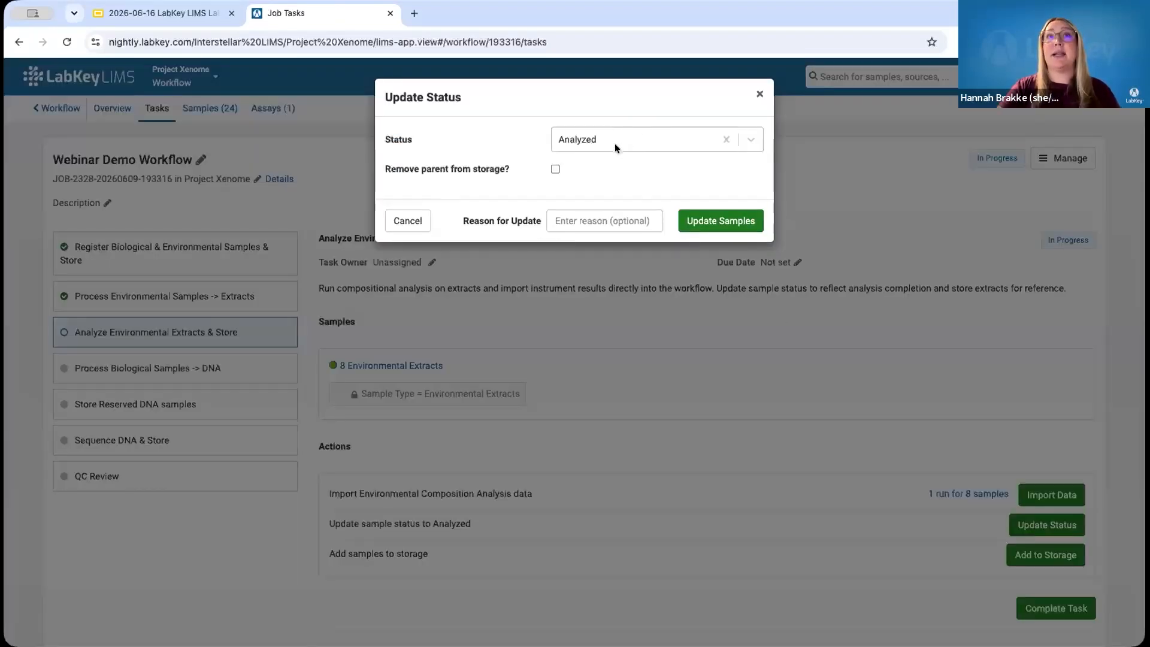
left_click(732, 218)
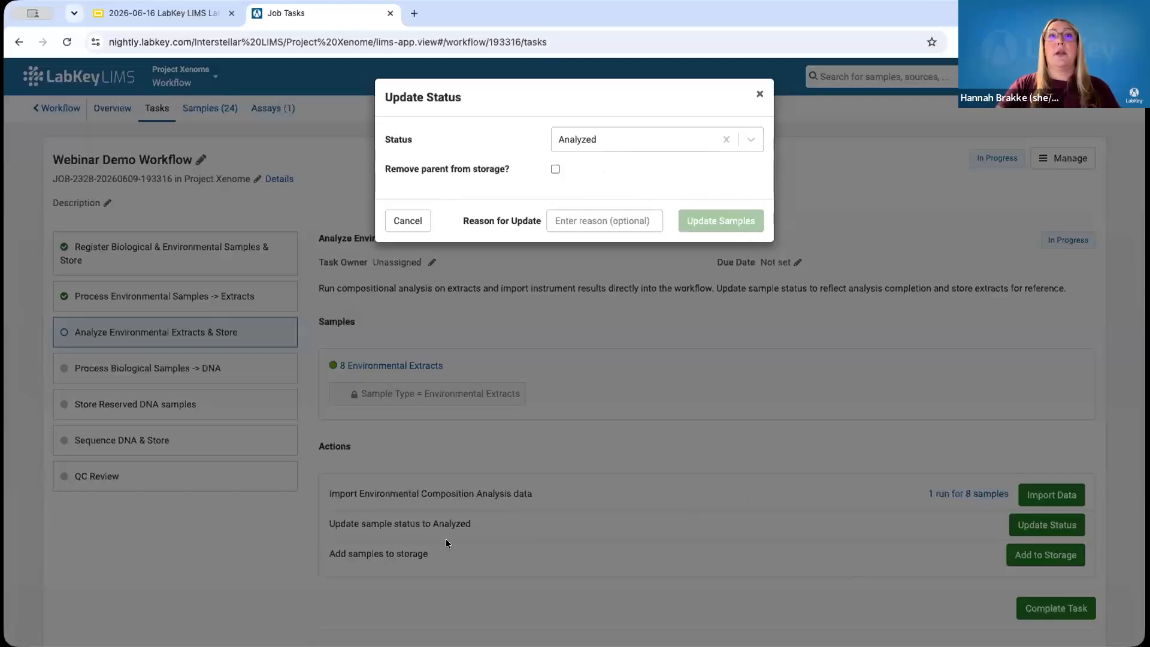
Try to add the extracts to storage, and complete the Analyze Environmental Extracts & Store task
scroll(598, 520, "down", 2)
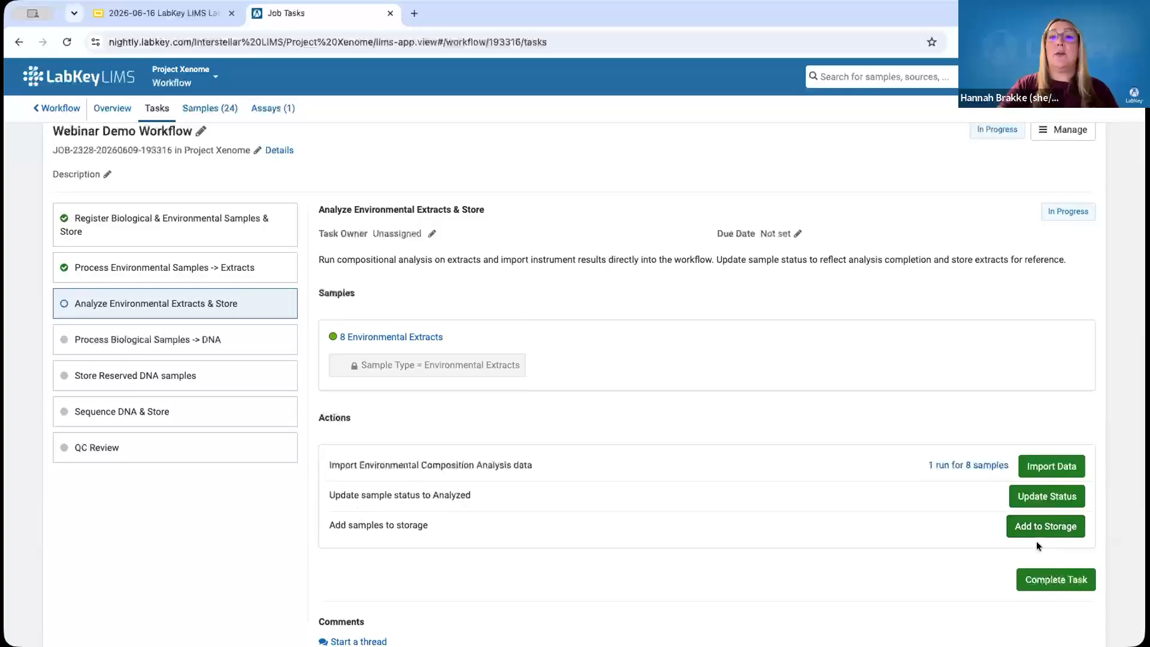
left_click(1053, 525)
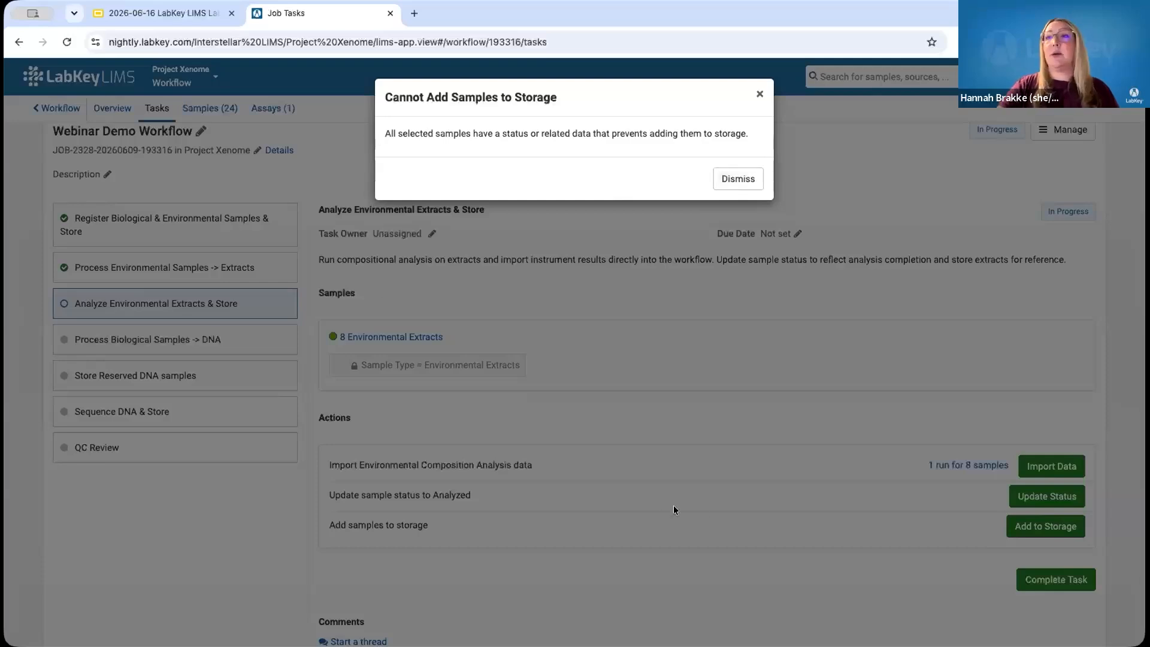
left_click(738, 178)
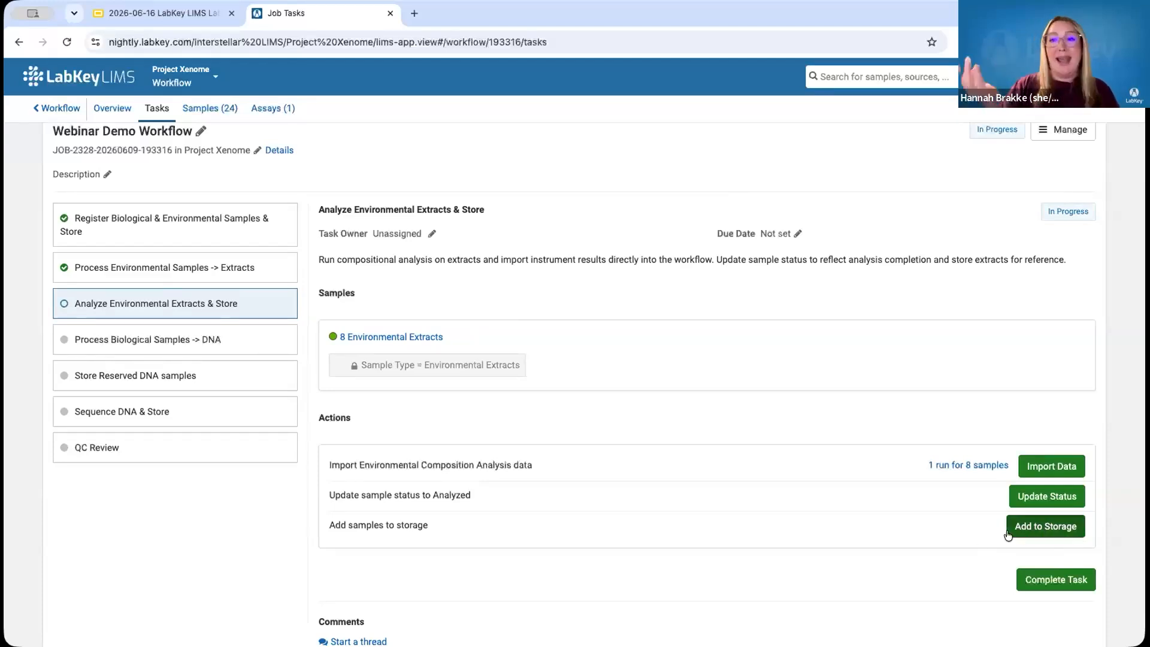
left_click(1043, 576)
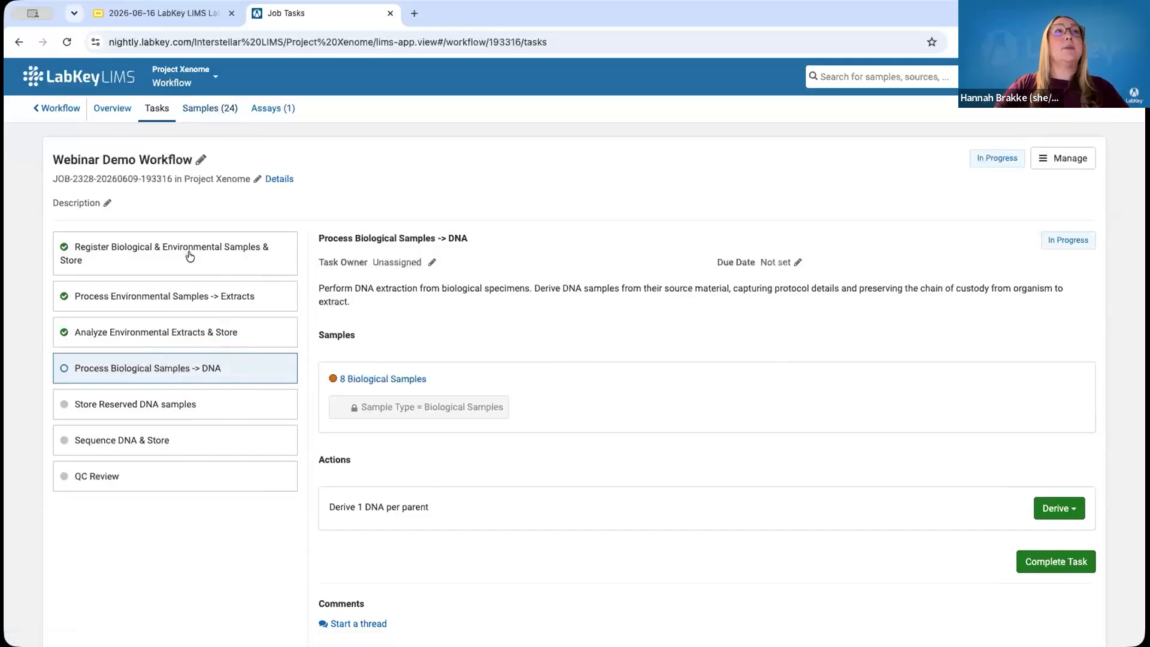
Open Example Job from the workflow job queue and review its Environmental Composition Analysis results
left_click(57, 108)
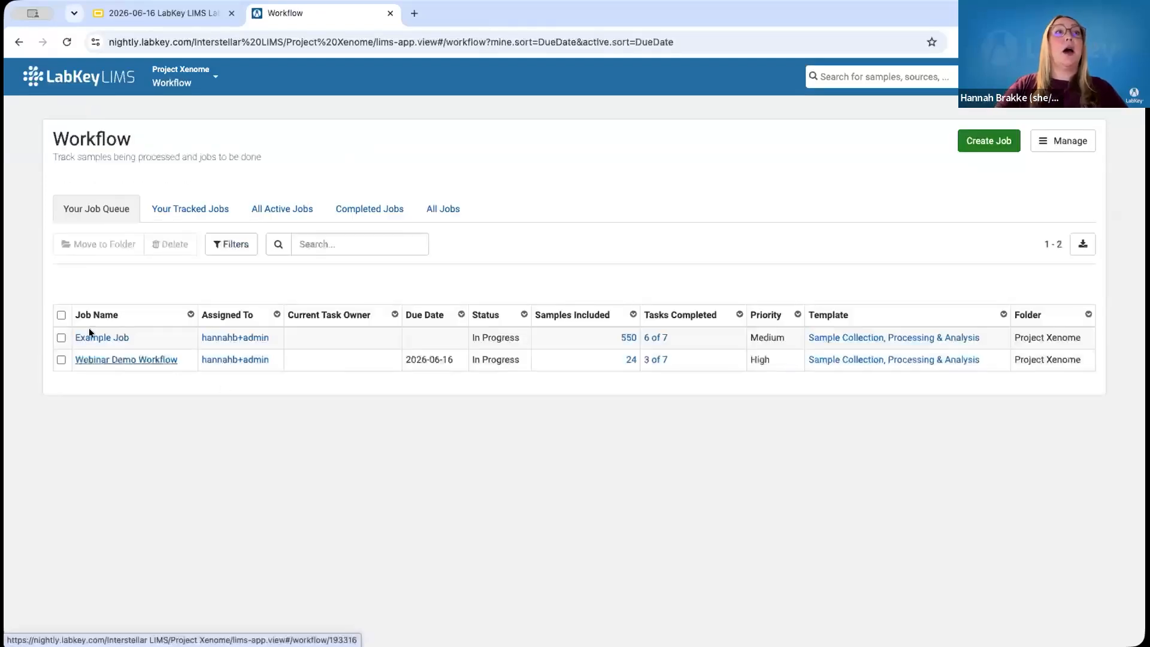
left_click(94, 337)
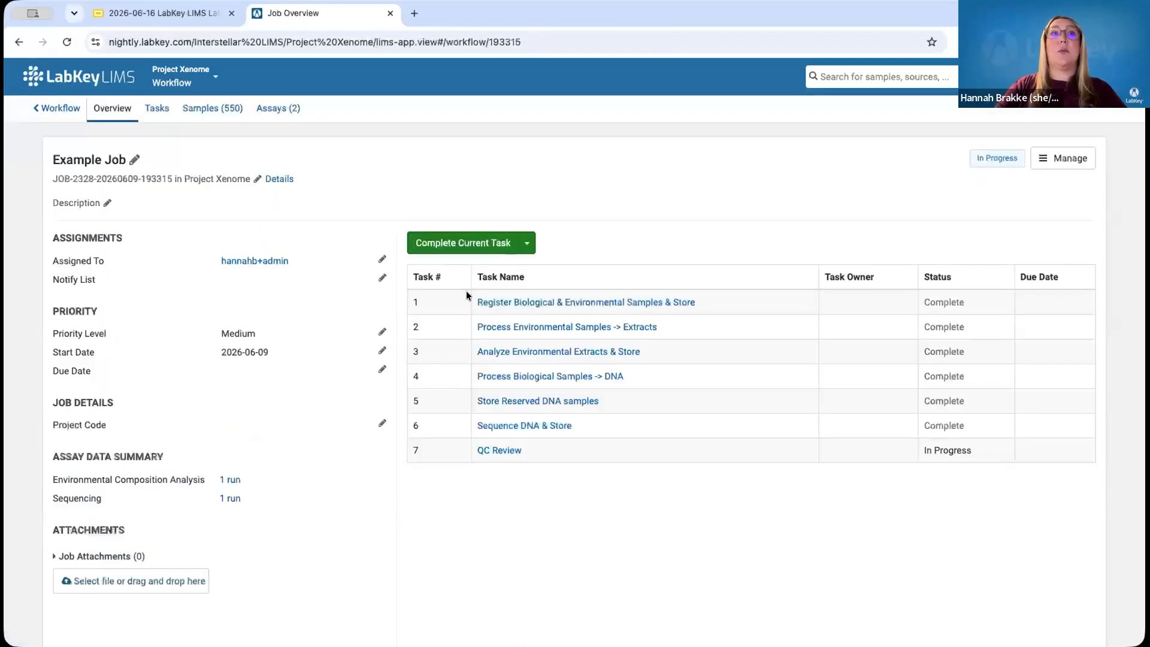
left_click(281, 114)
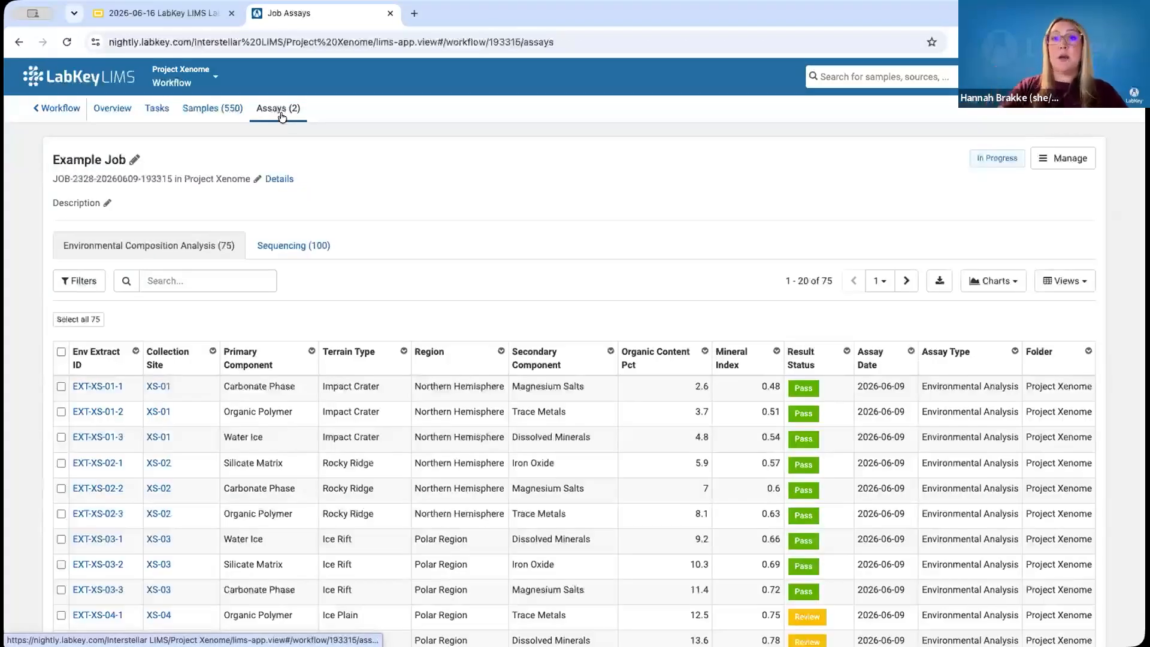
Open biological sample BS-ORG-XS-01-01-A from the job's samples and examine its lineage, its timeline and the details of its last sample update
left_click(223, 109)
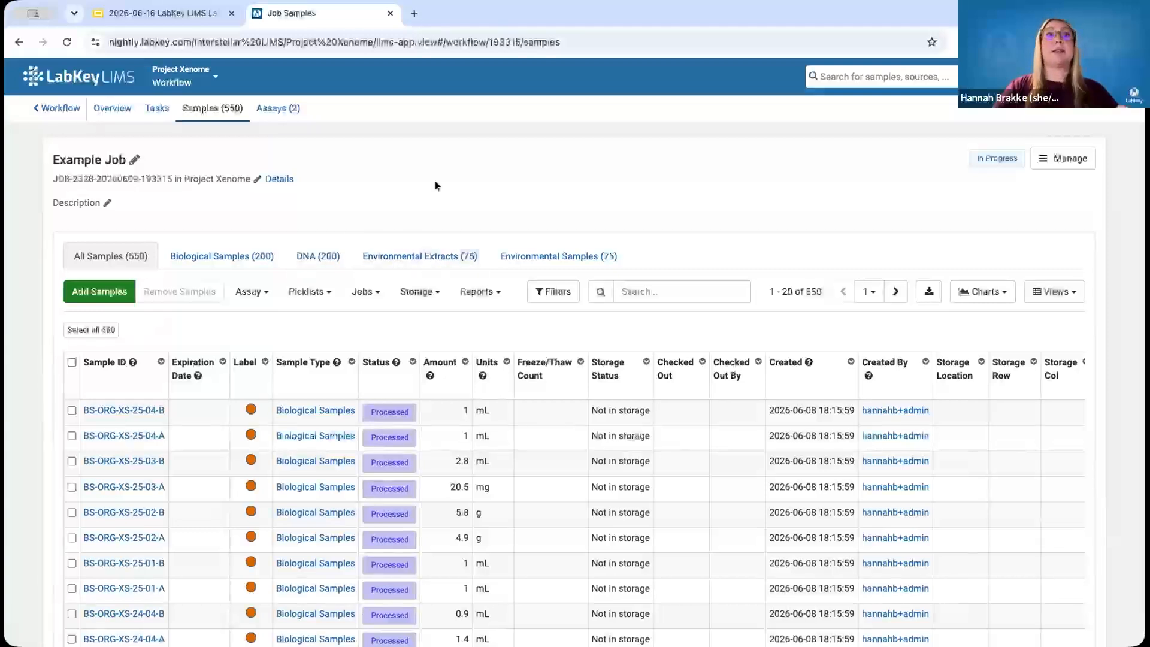
left_click(211, 257)
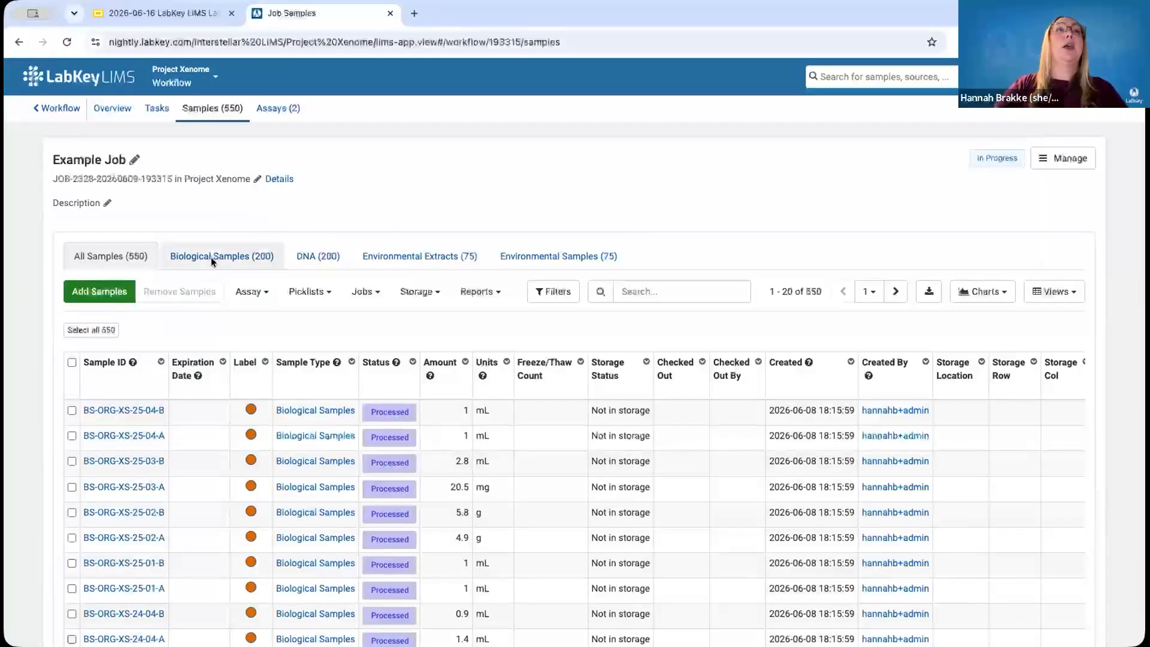
left_click(92, 412)
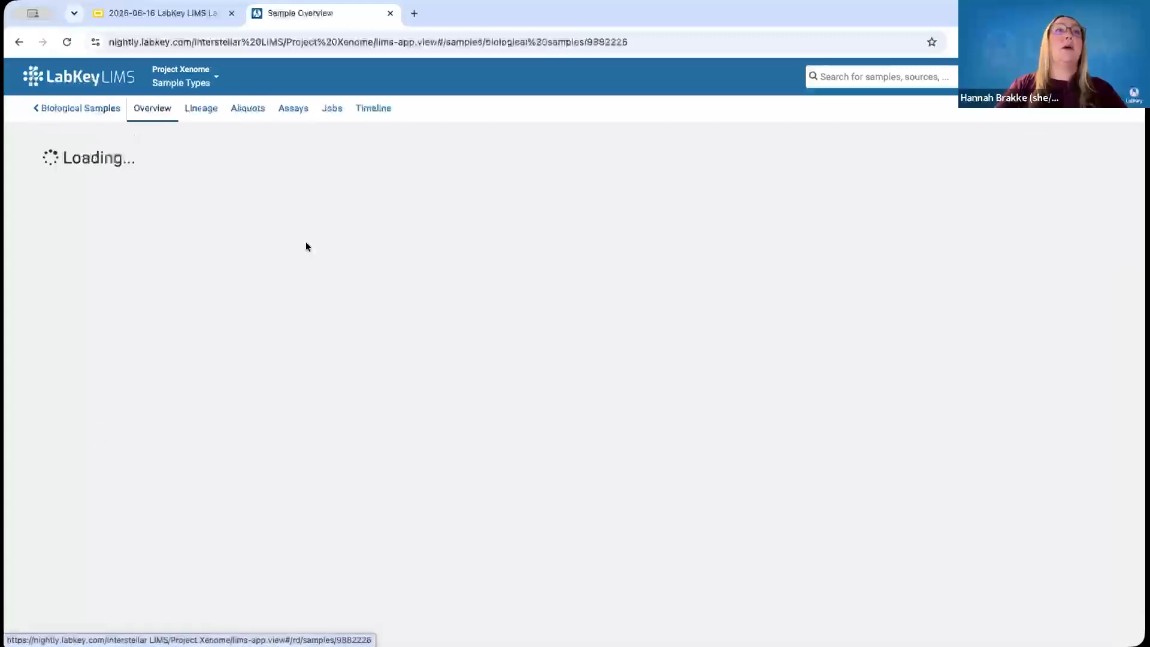
left_click(190, 112)
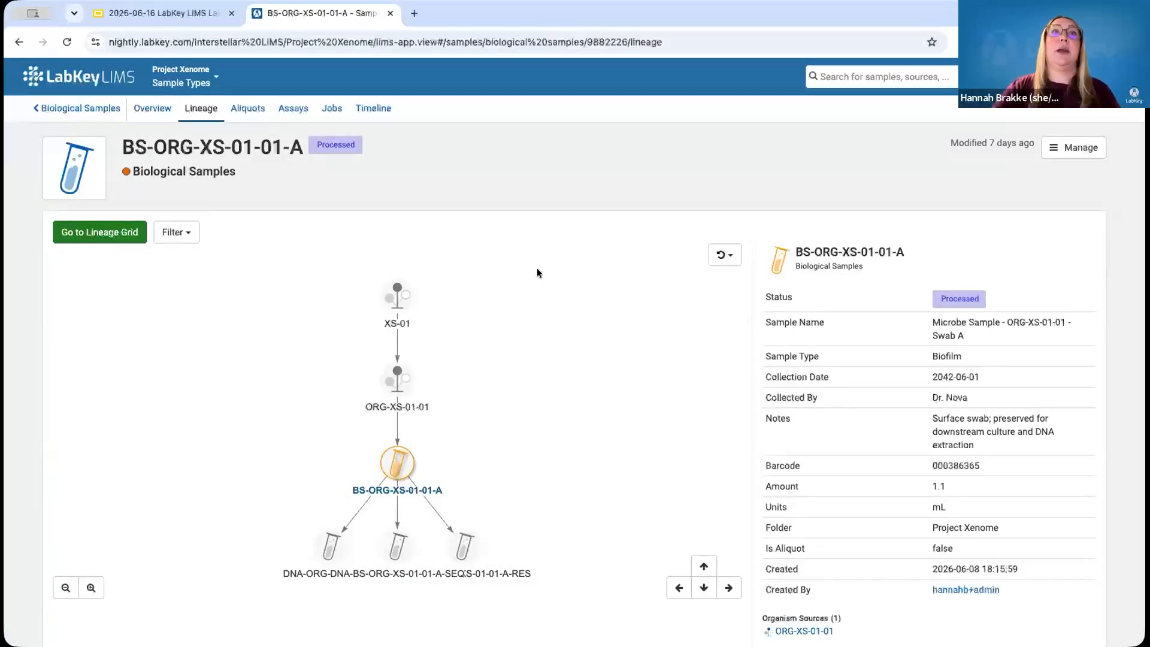
left_click(373, 108)
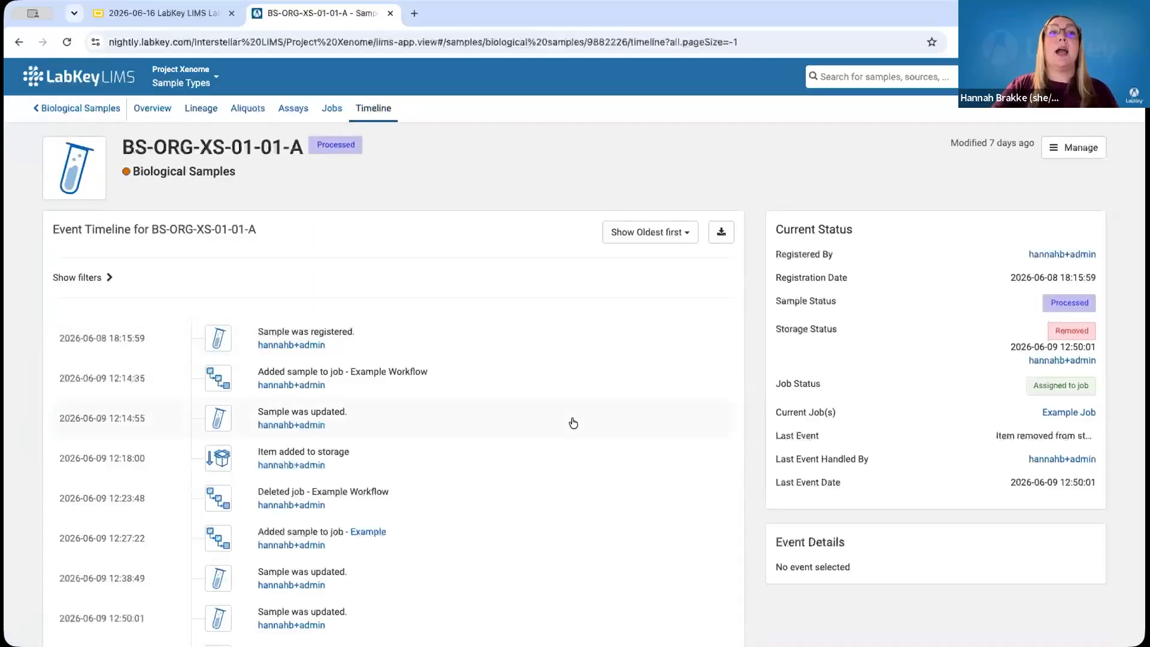
scroll(573, 423, "down", 3)
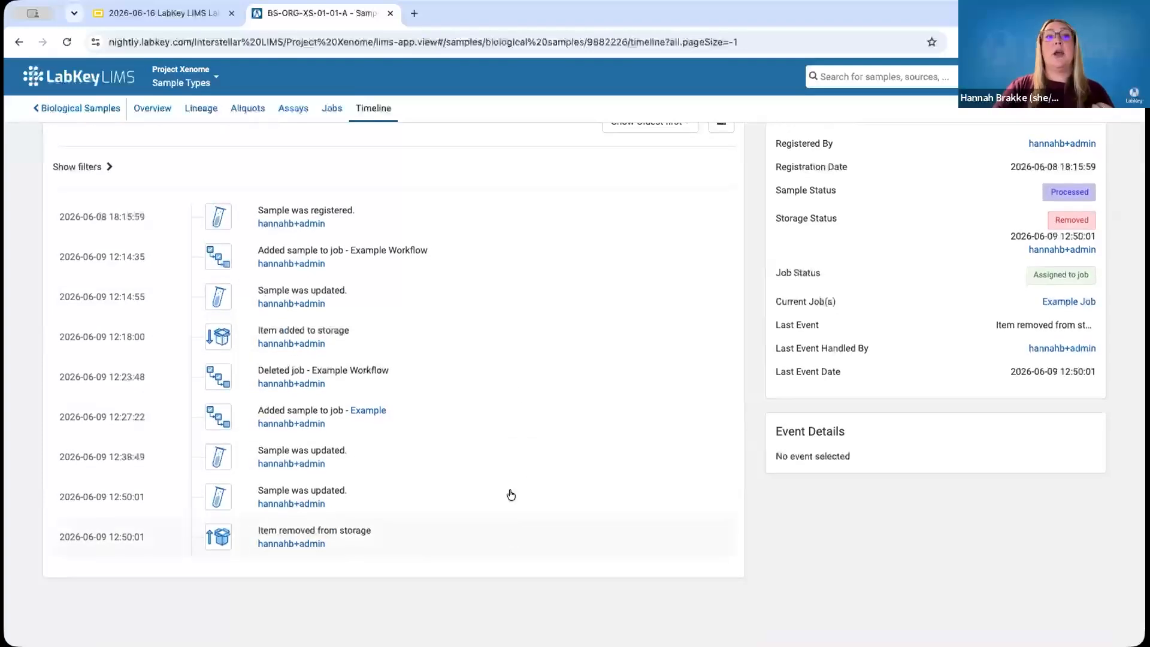
left_click(508, 495)
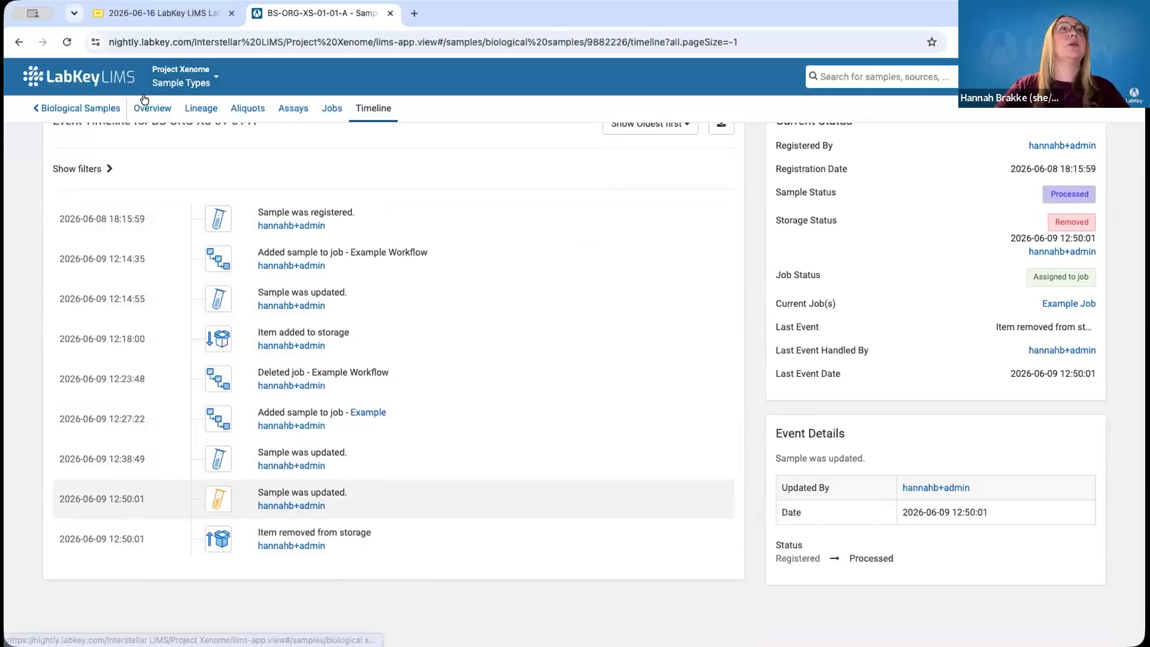
Return to Example Job through the sample's jobs and display the Ave Mineral Index by Collection Site chart for its Environmental Composition Analysis data
left_click(329, 114)
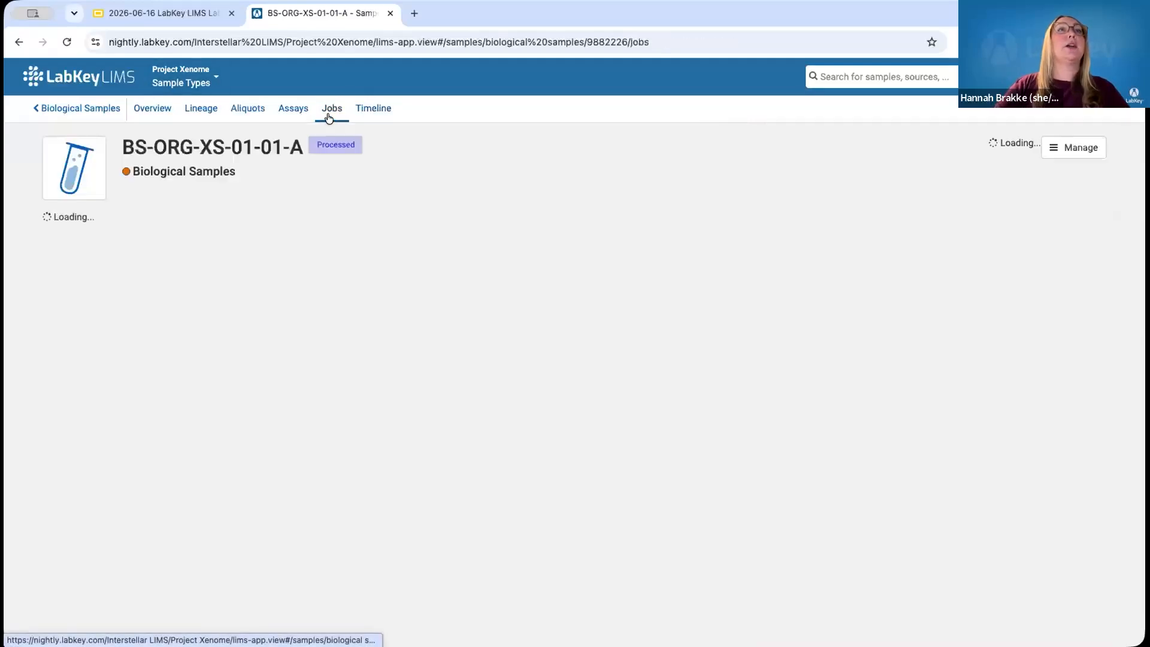
left_click(104, 364)
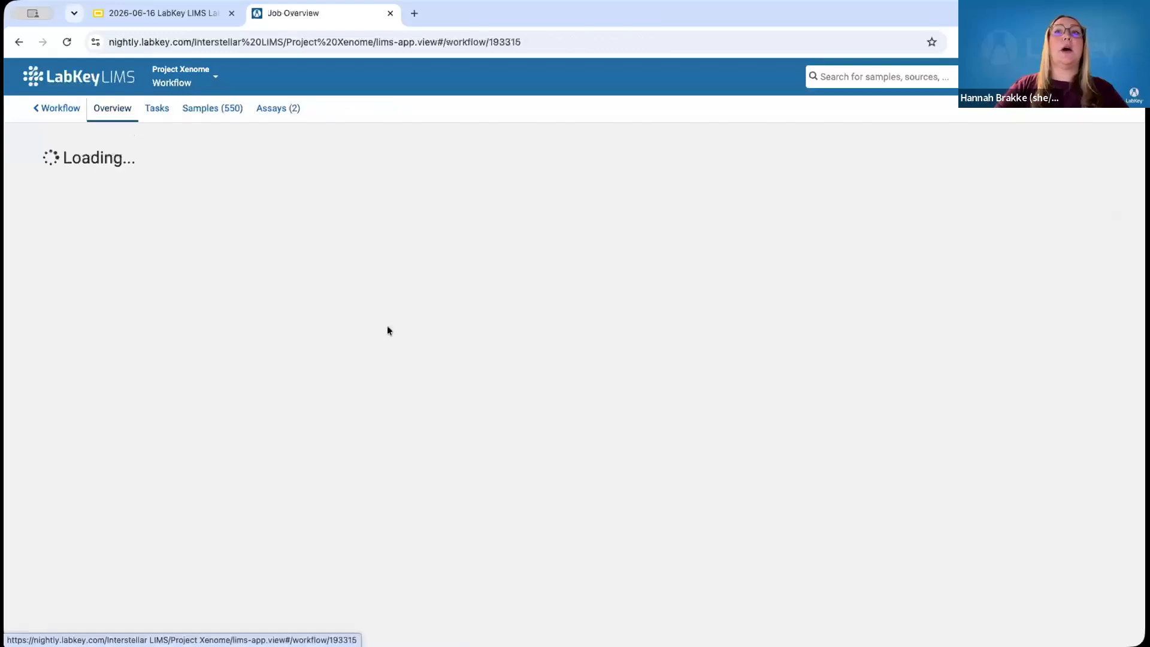
left_click(278, 109)
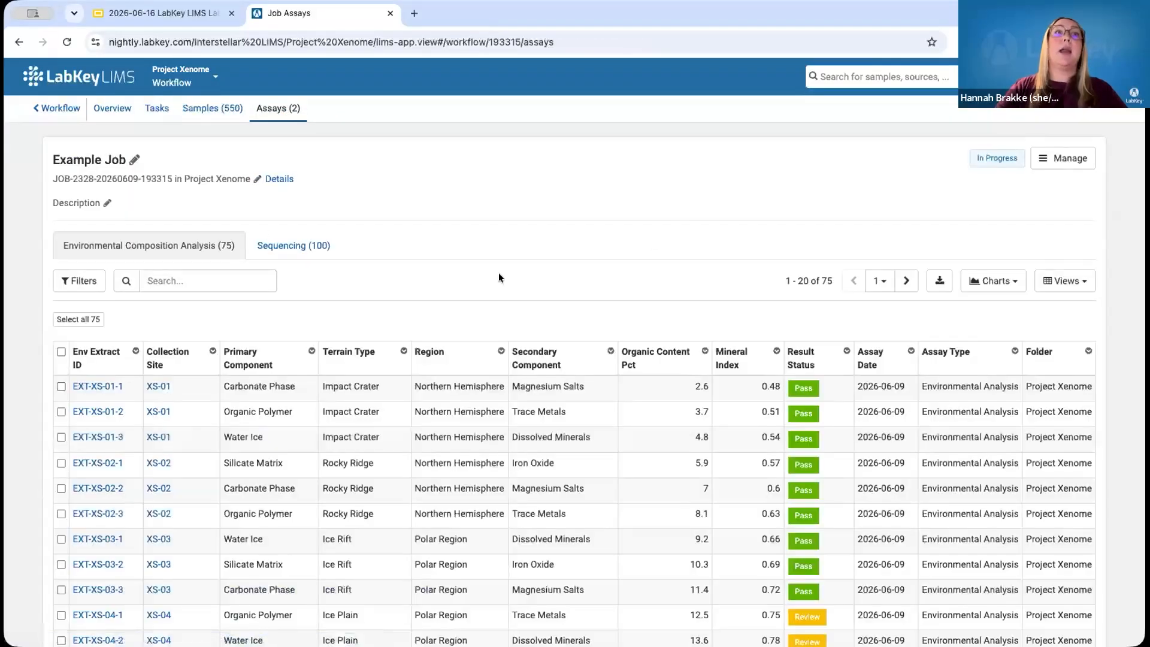
scroll(631, 182, "down", 1)
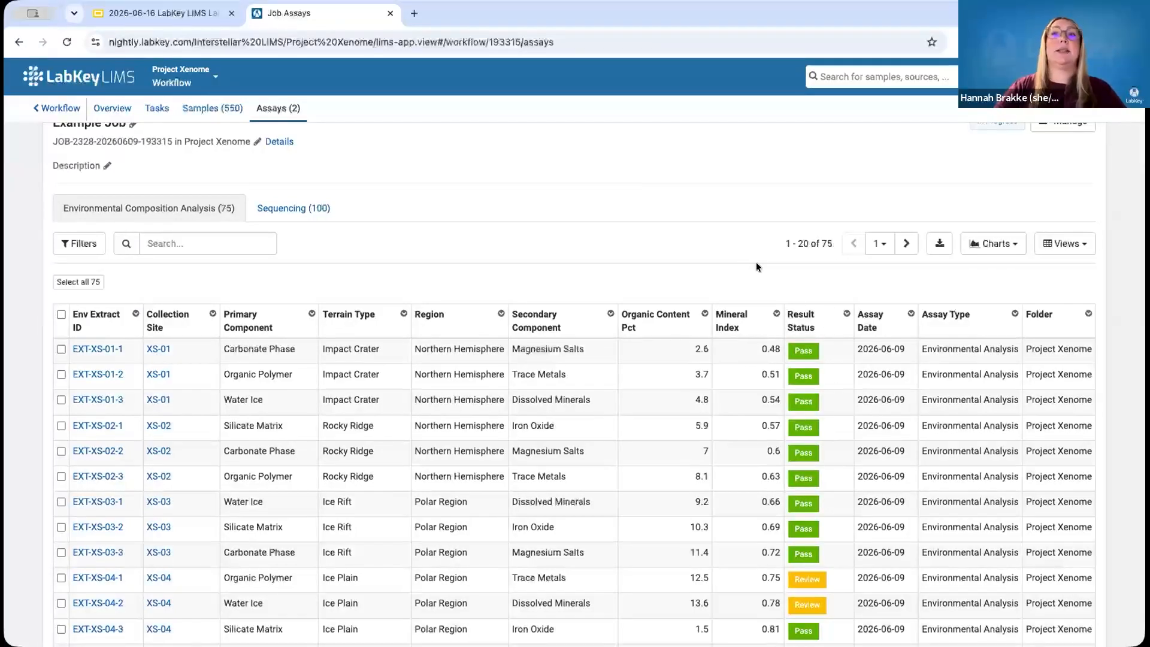
left_click(997, 246)
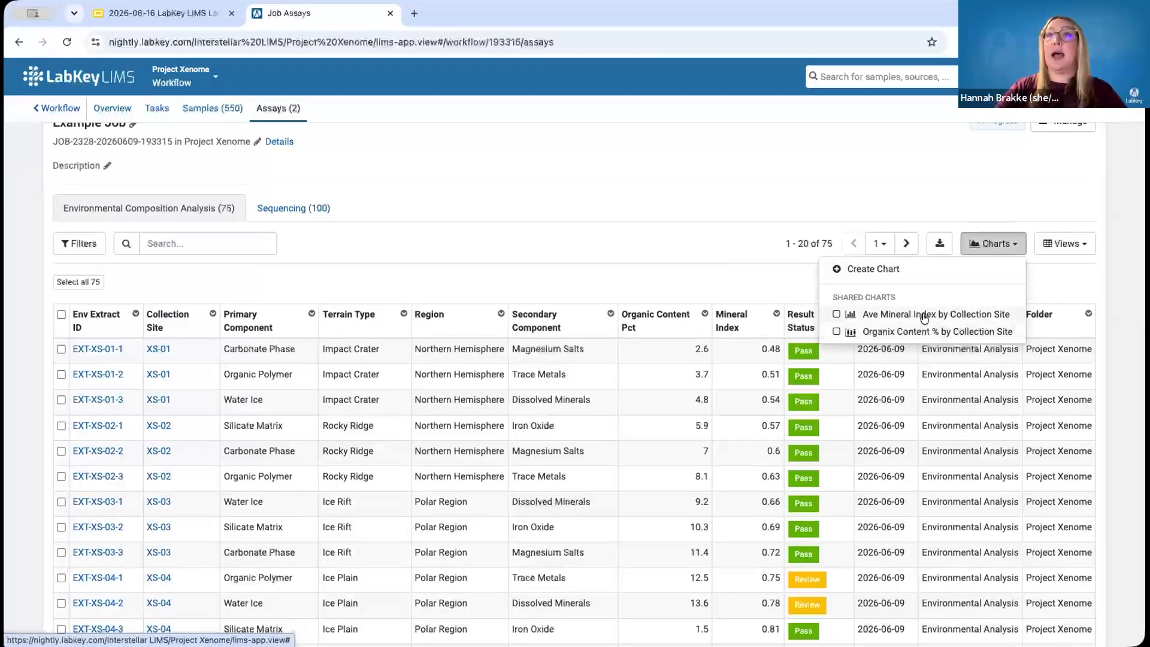
left_click(836, 315)
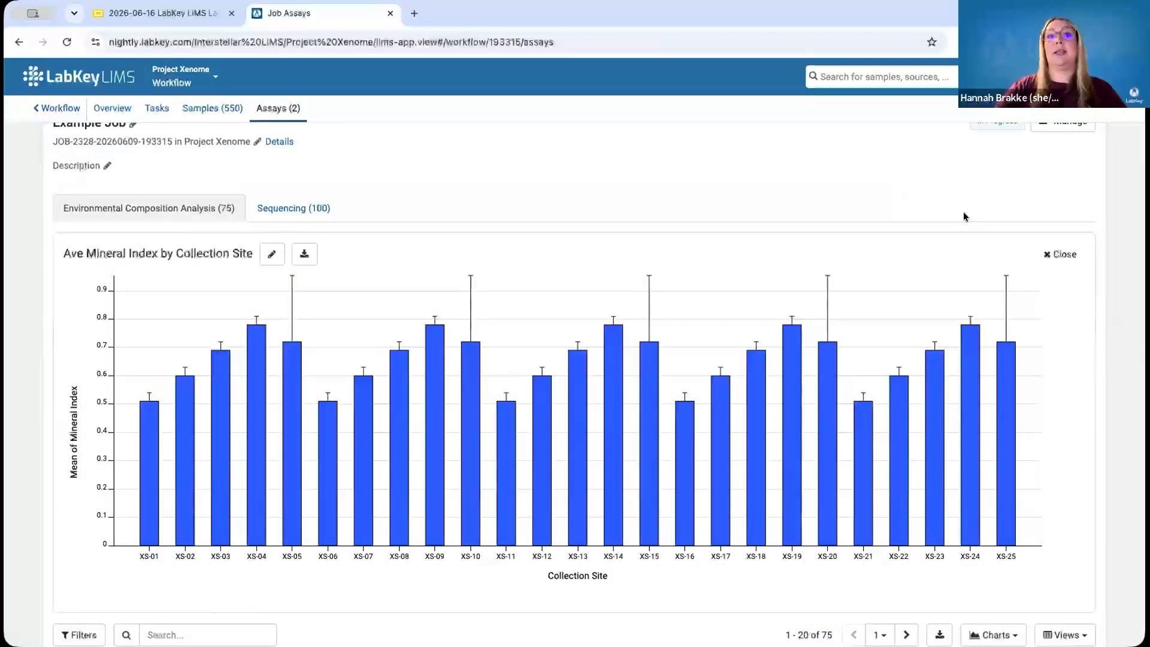
scroll(853, 247, "down", 1)
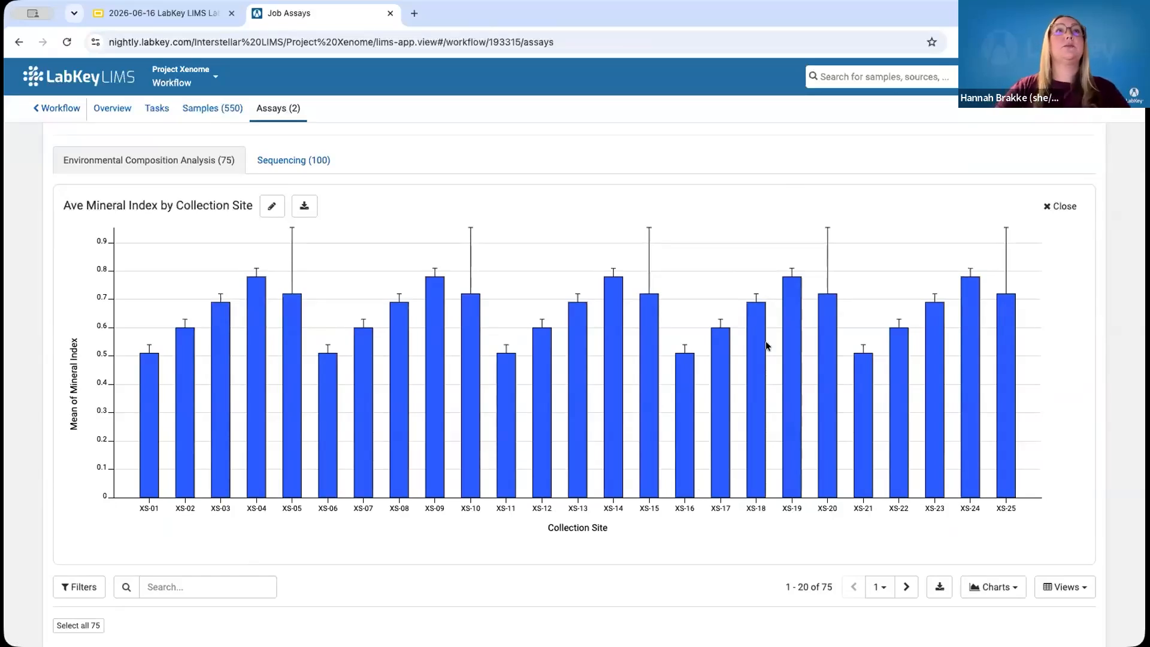
scroll(767, 347, "up", 1)
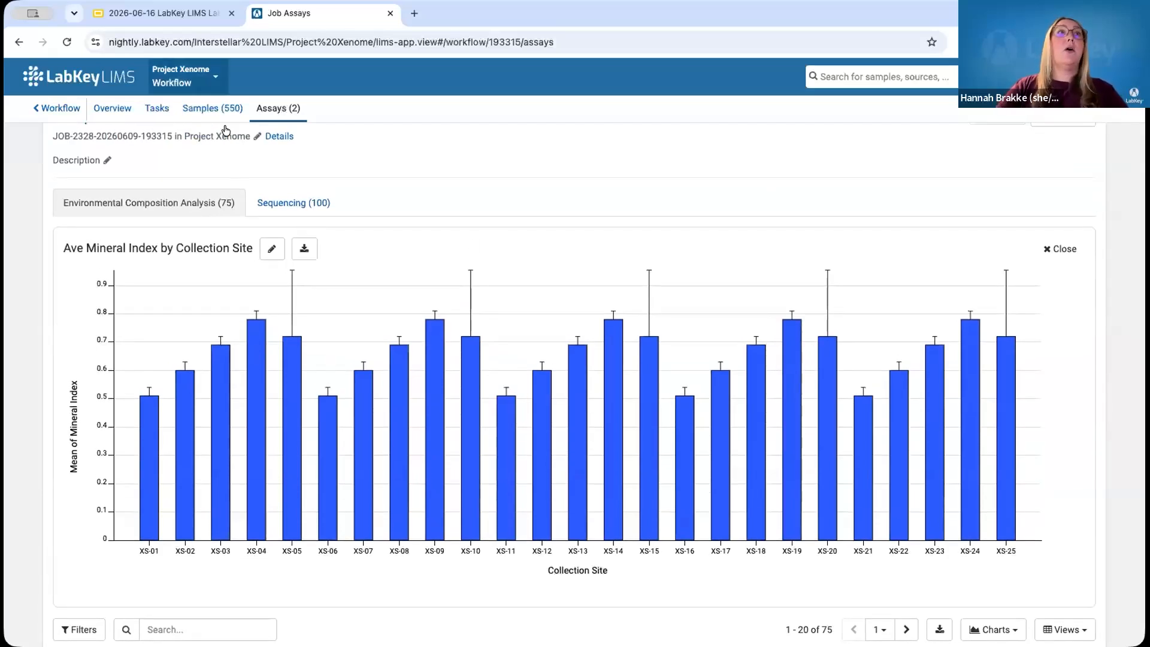
Open the notebook Project Xenome - Biological Sample Analysis and read through its Objective, Background, Samples Analyzed and DNA Extraction sections
left_click(207, 78)
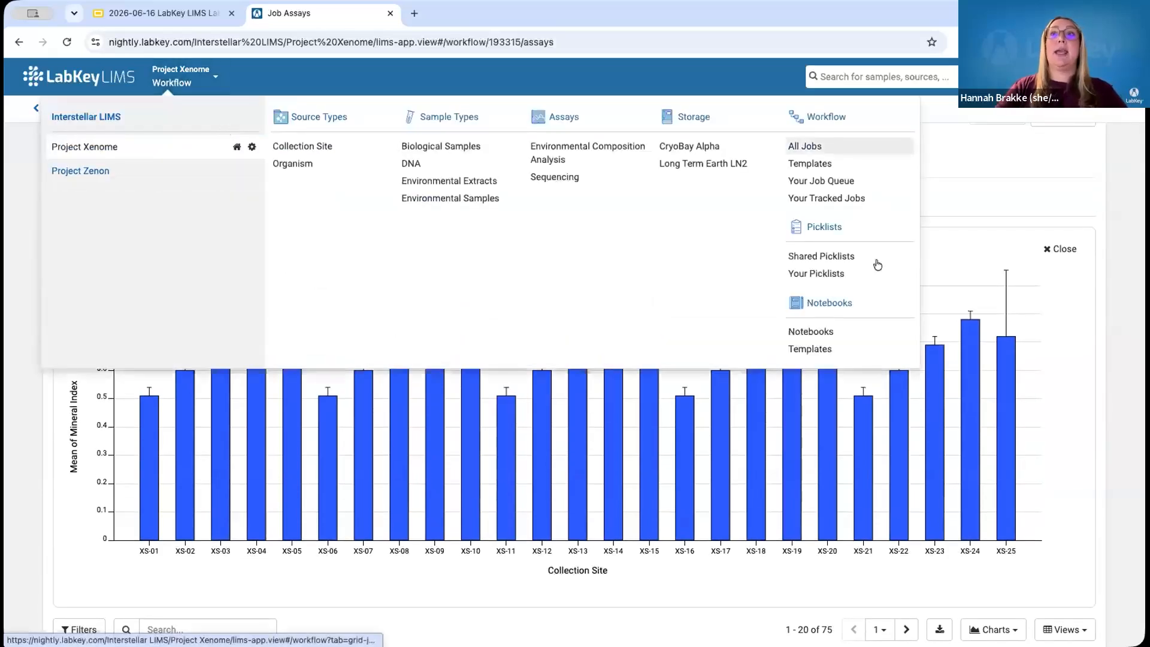
left_click(802, 331)
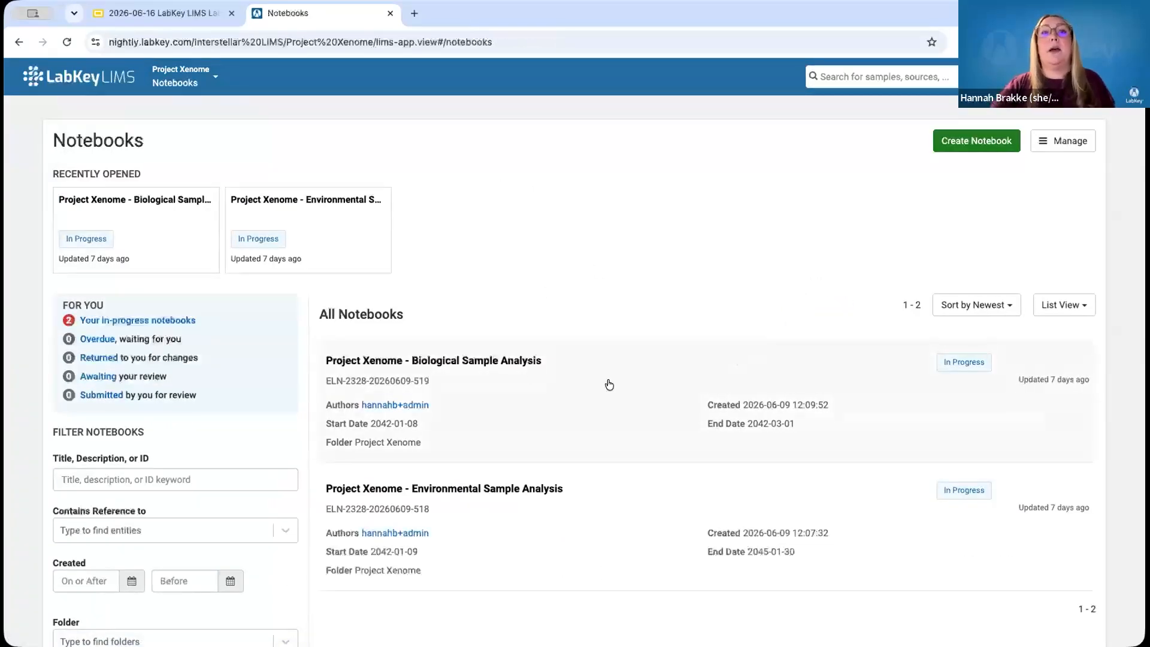
left_click(610, 385)
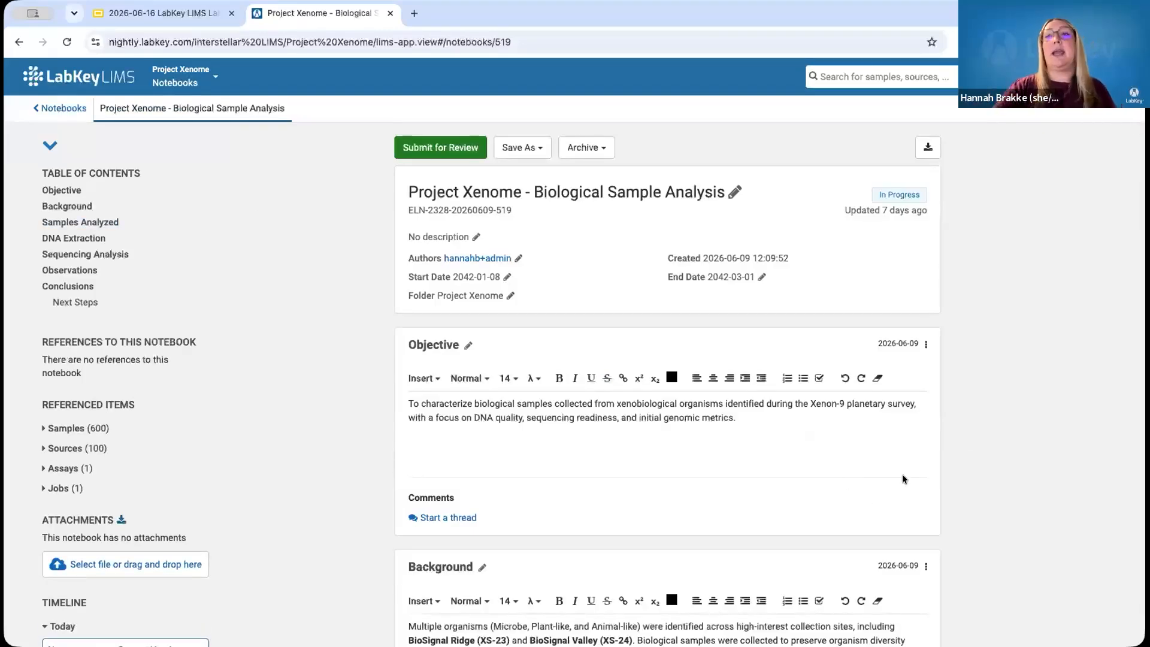
scroll(935, 460, "down", 1)
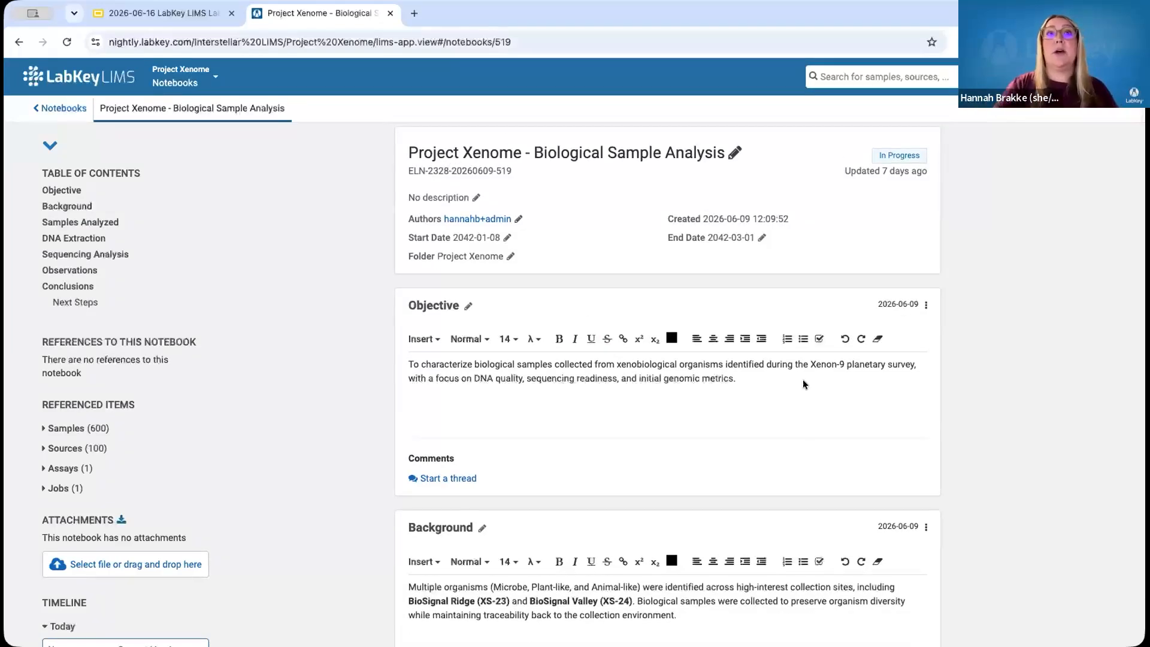
scroll(807, 429, "down", 7)
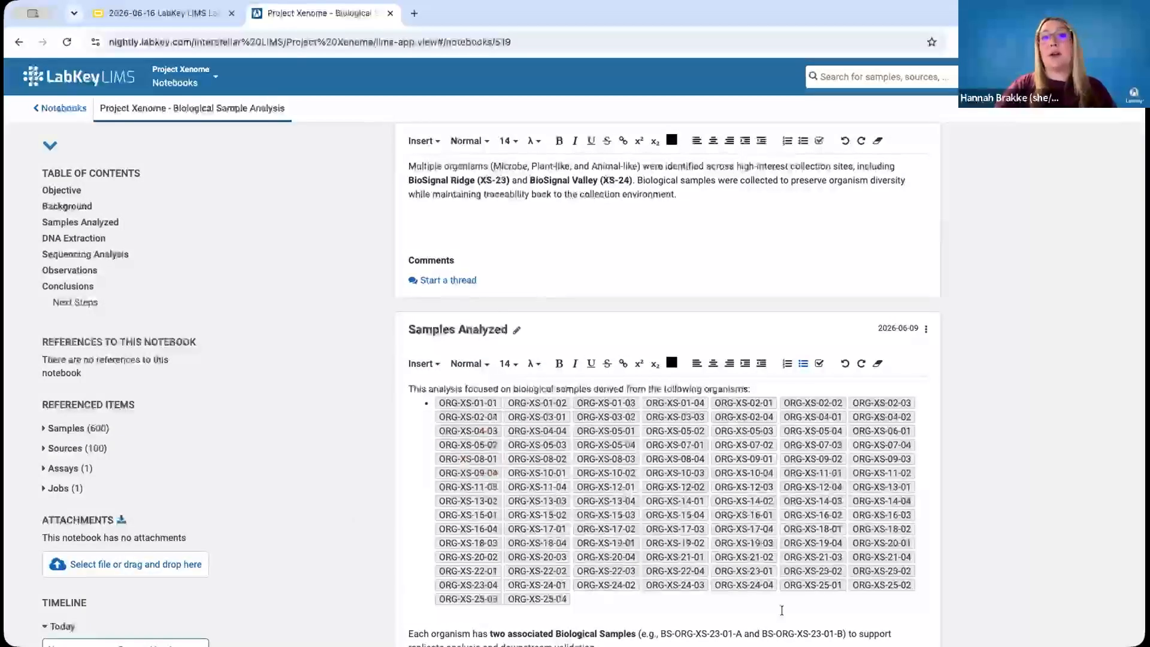
scroll(784, 612, "down", 1)
scroll(1007, 547, "down", 4)
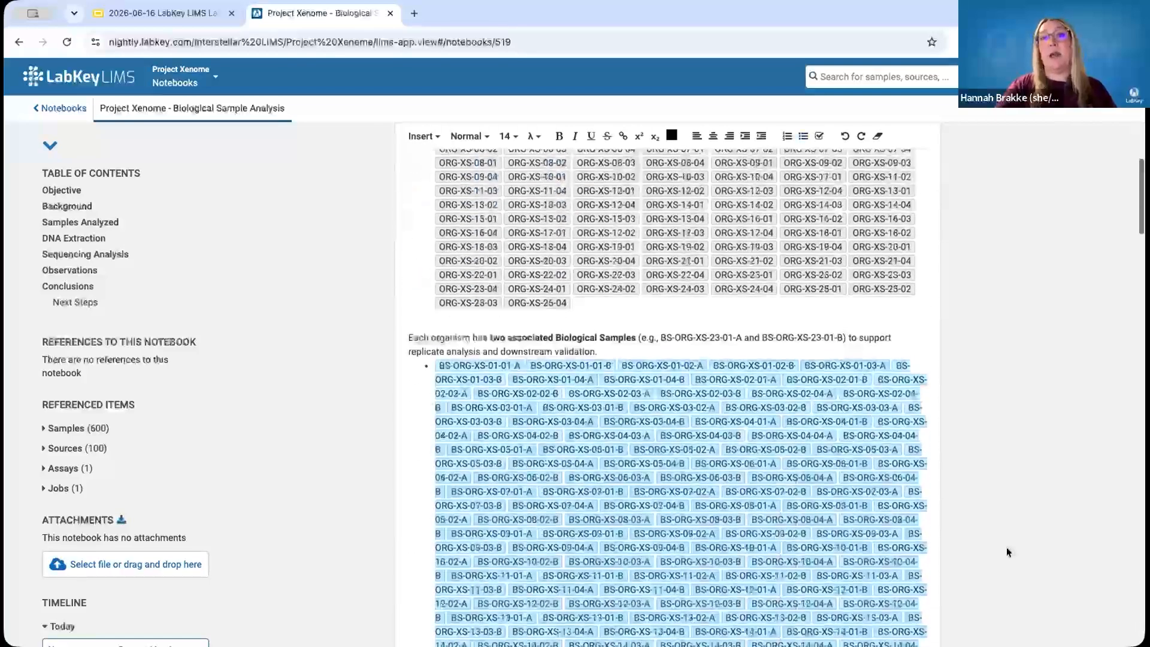
scroll(1006, 548, "down", 3)
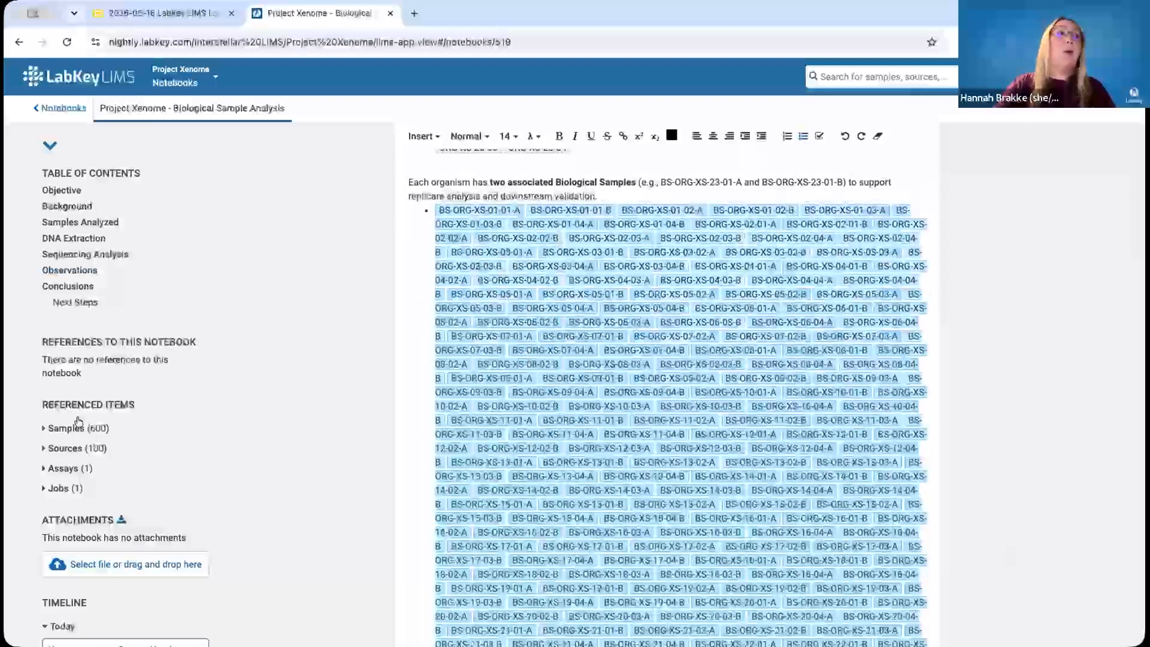
scroll(312, 426, "down", 9)
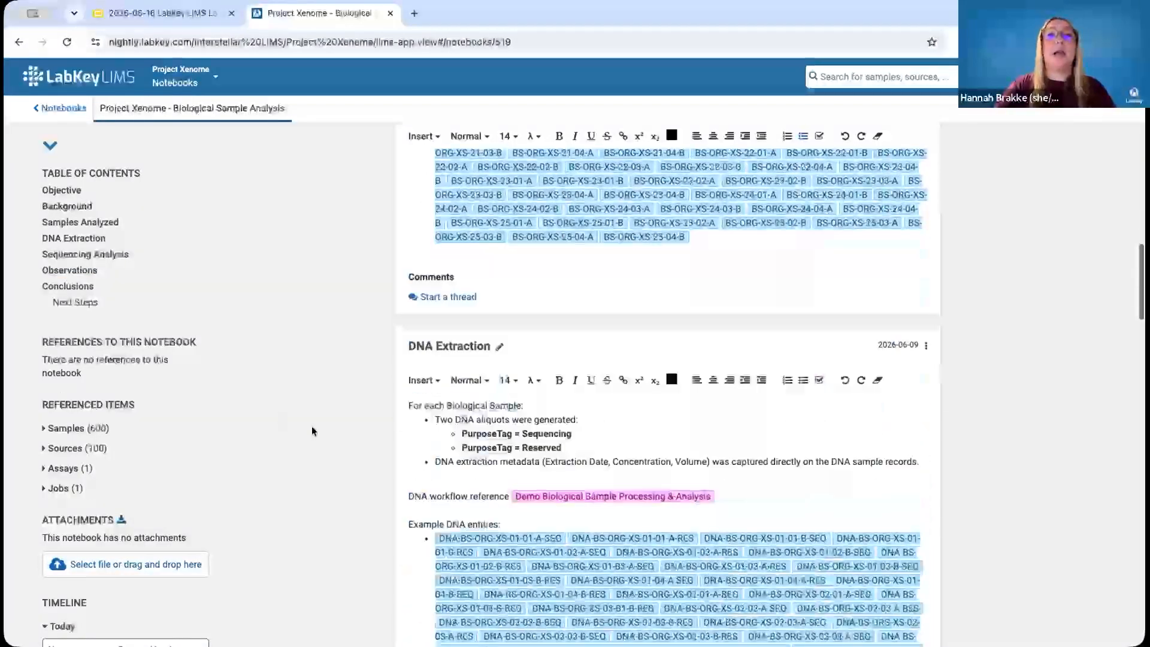
scroll(312, 426, "down", 2)
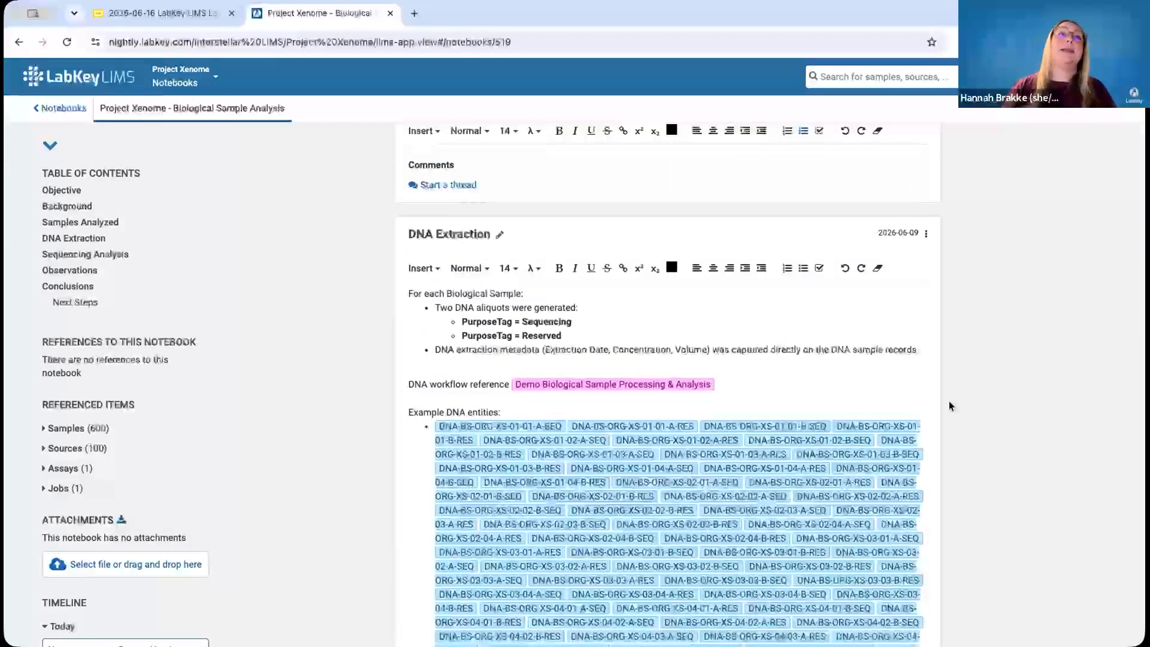
Return from the notebook to the Notebooks list, and switch to the Google Slides presentation to resume its full-screen slide show
scroll(949, 406, "up", 17)
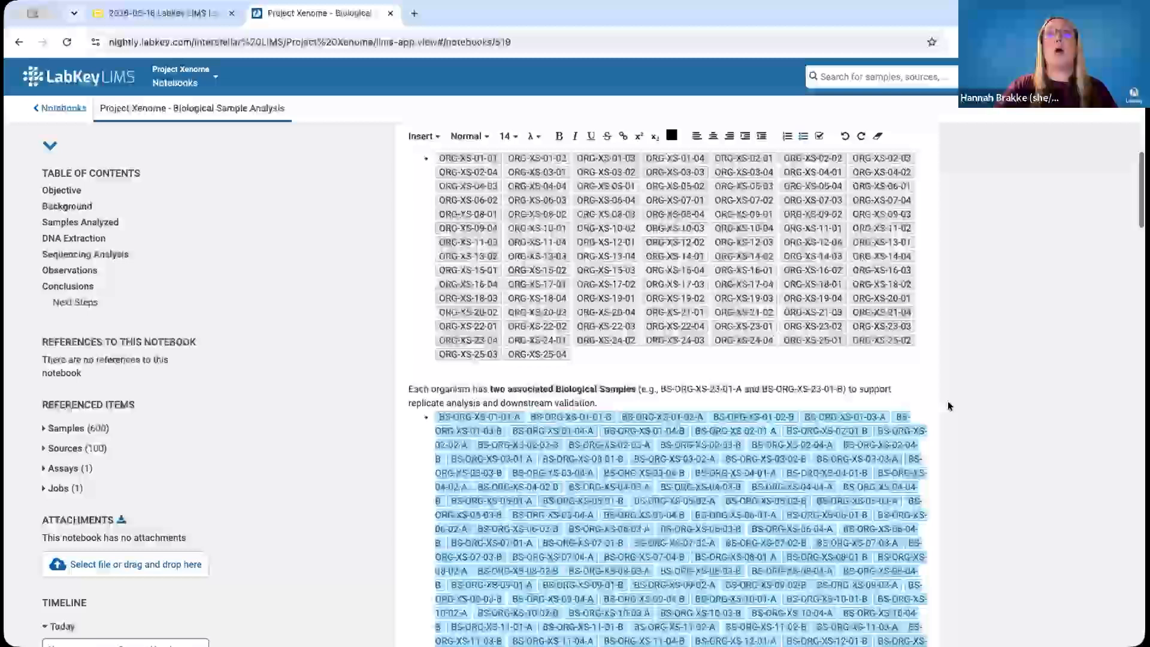
scroll(619, 236, "up", 8)
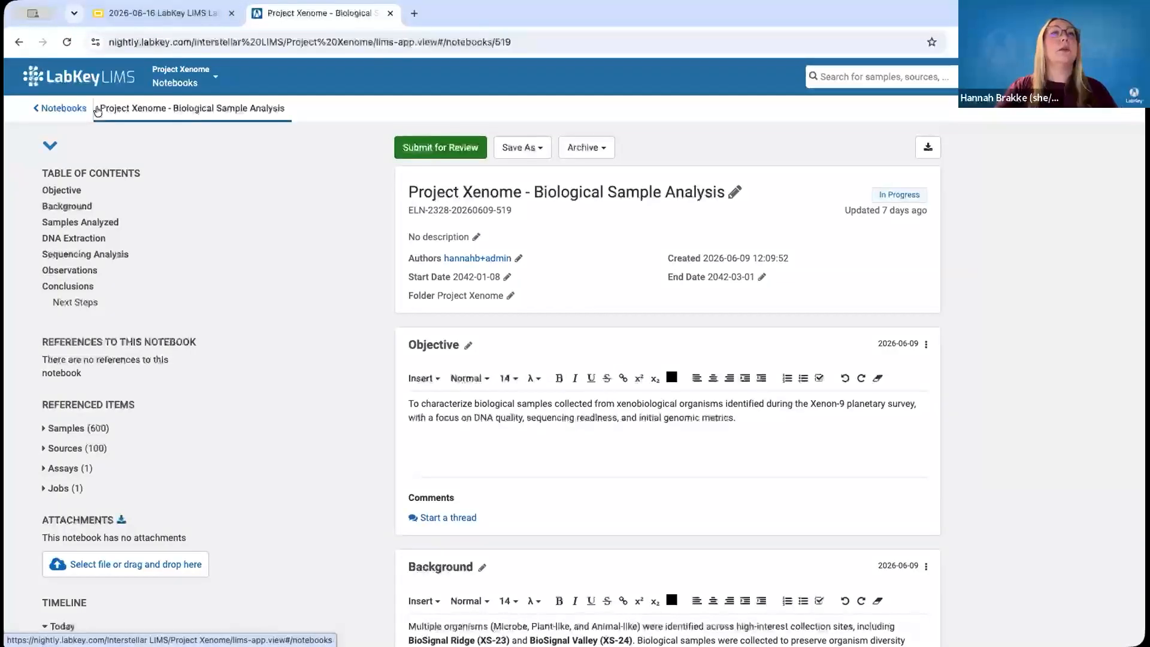
left_click(62, 109)
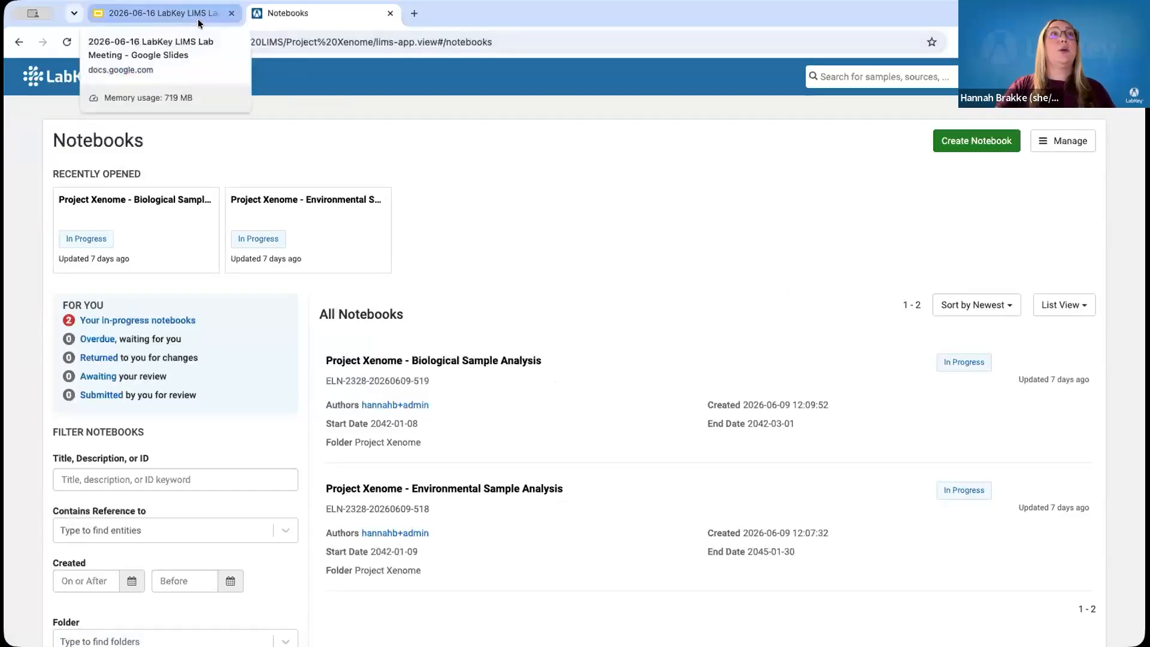
left_click(179, 16)
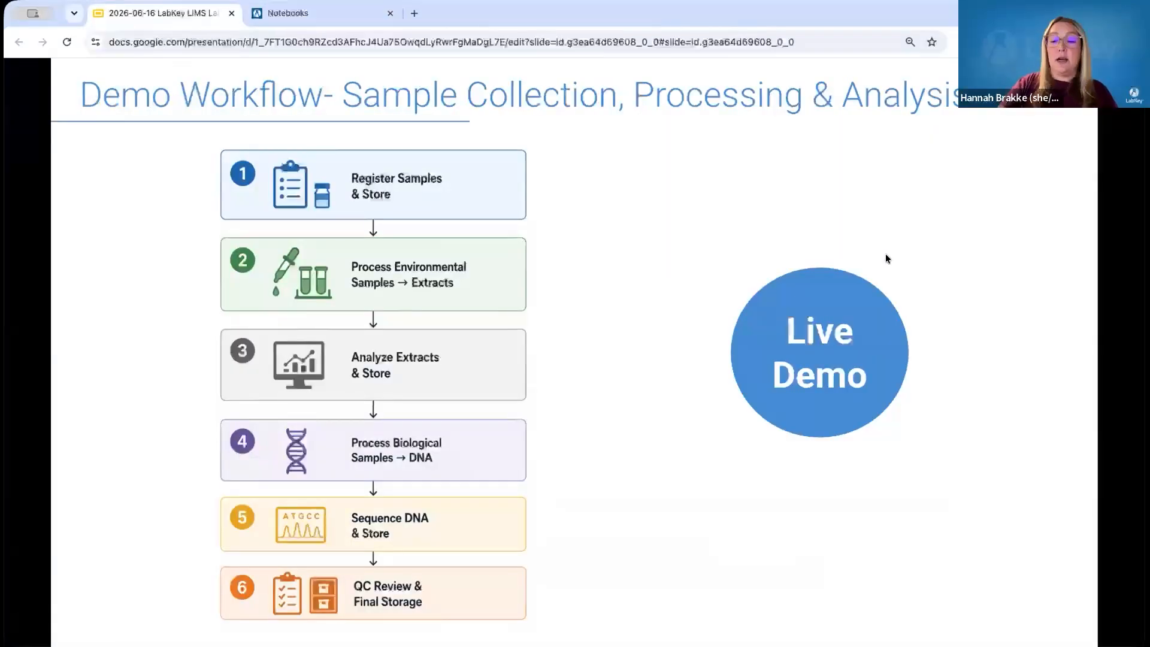
left_click(886, 257)
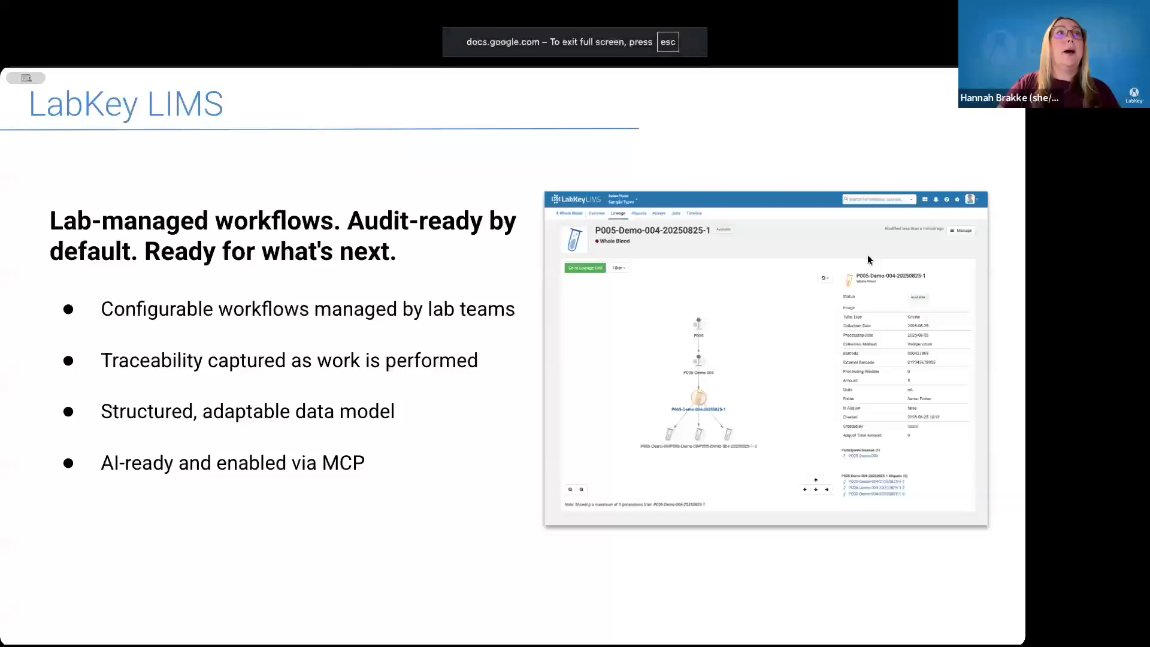
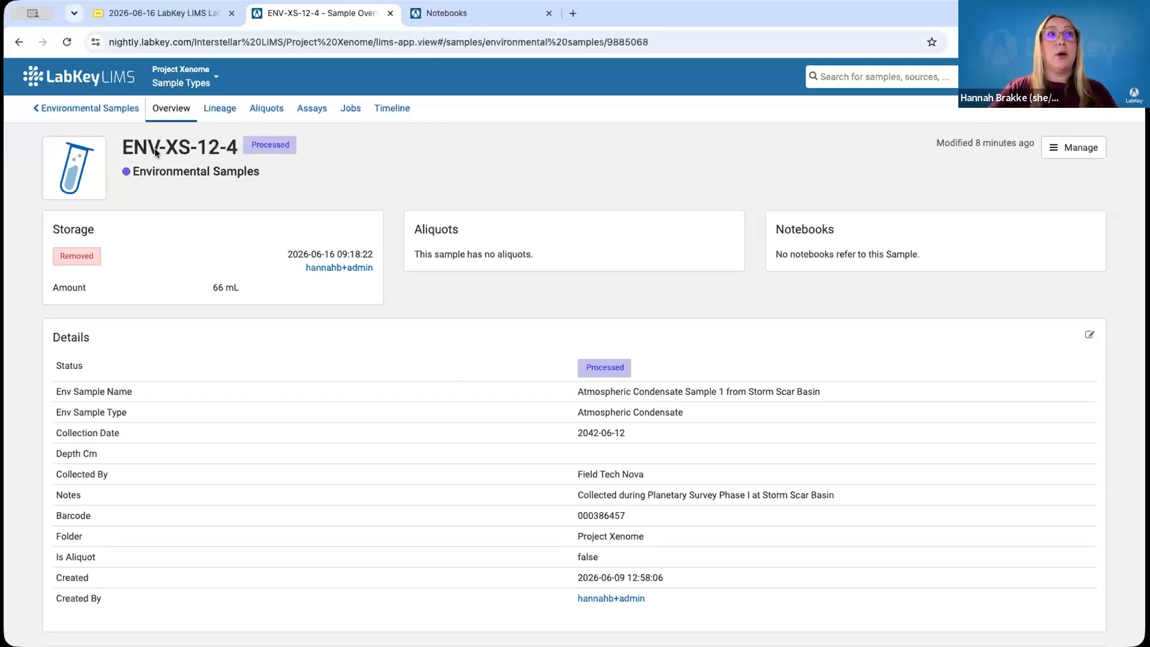
Return from sample ENV-XS-12-4 to the Environmental Samples list and display the available options for finding samples
left_click(102, 107)
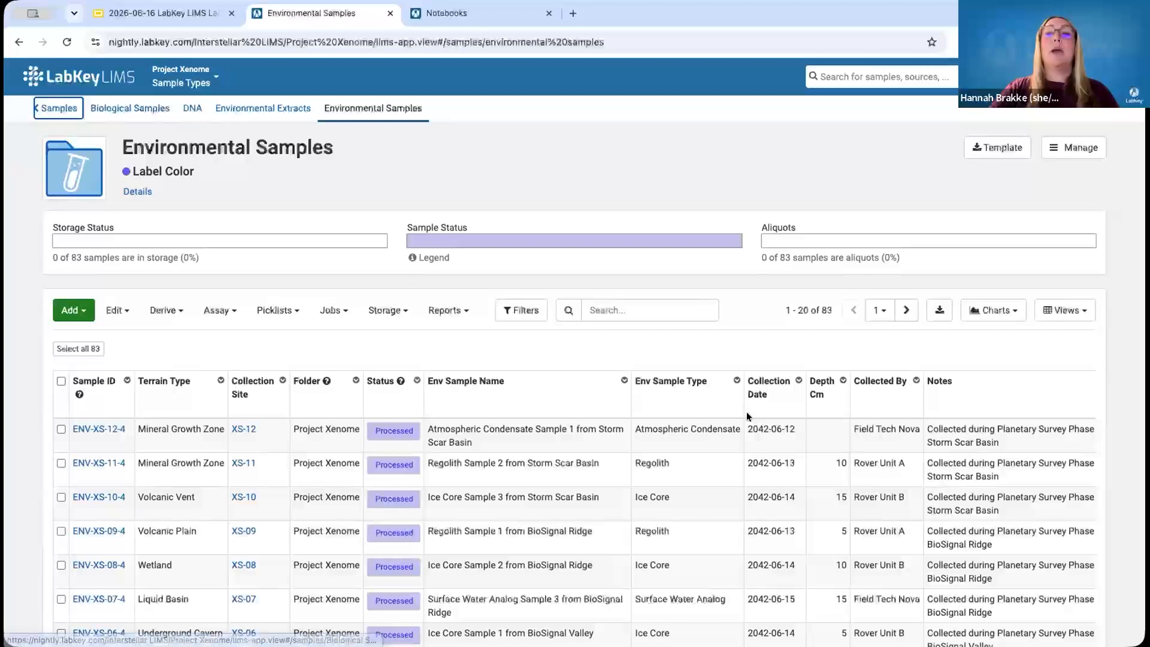
scroll(747, 416, "down", 1)
scroll(747, 416, "up", 1)
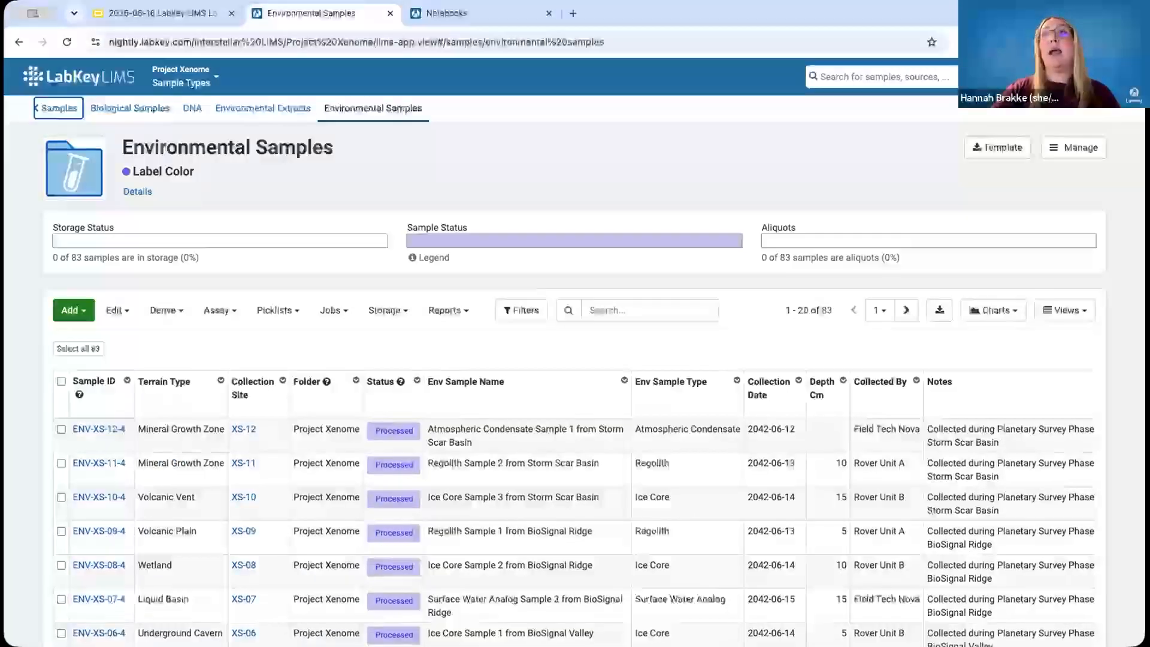
left_click(965, 77)
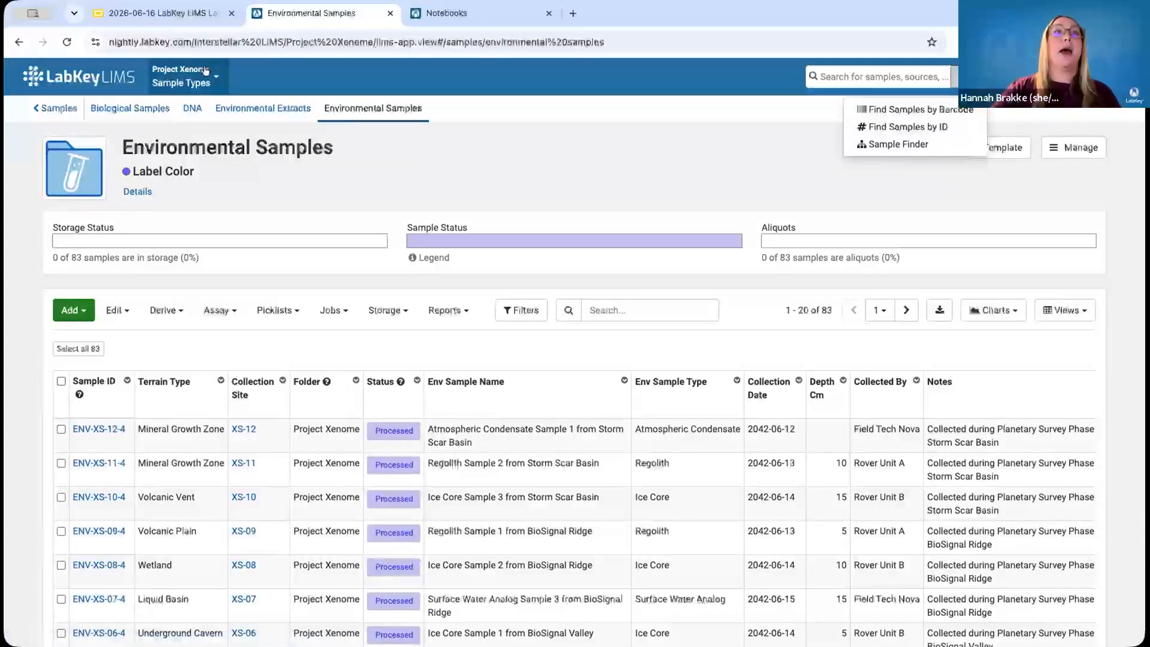
Open Webinar Demo Workflow from the list of all workflow jobs and display its Process Biological Samples -> DNA task
left_click(225, 72)
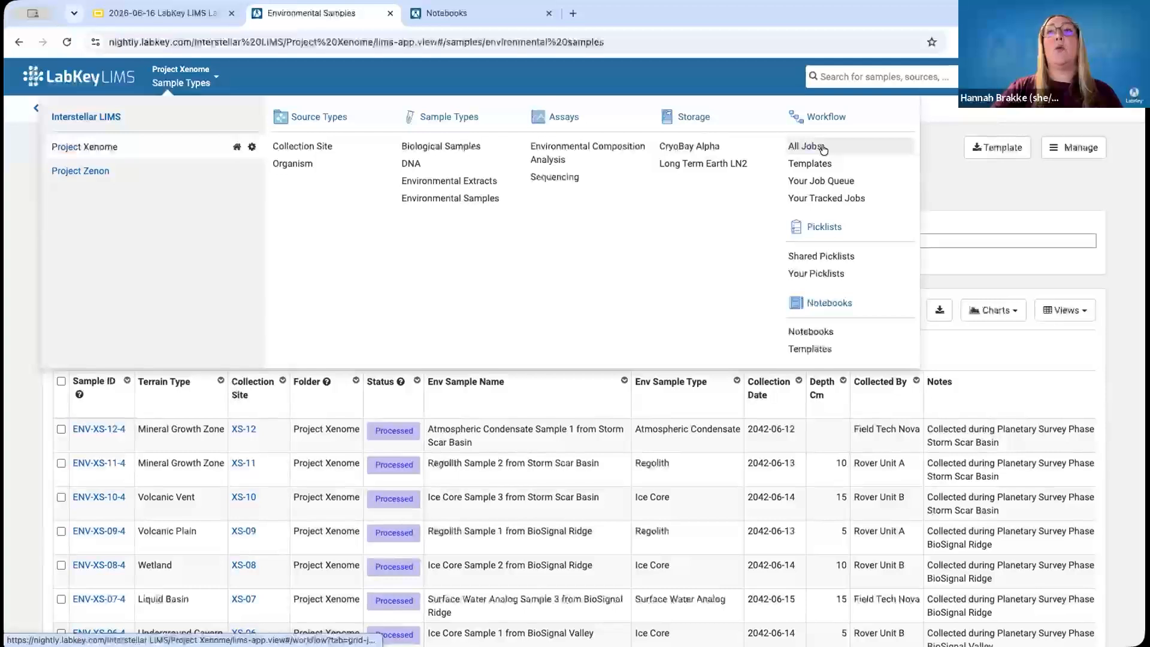
left_click(806, 147)
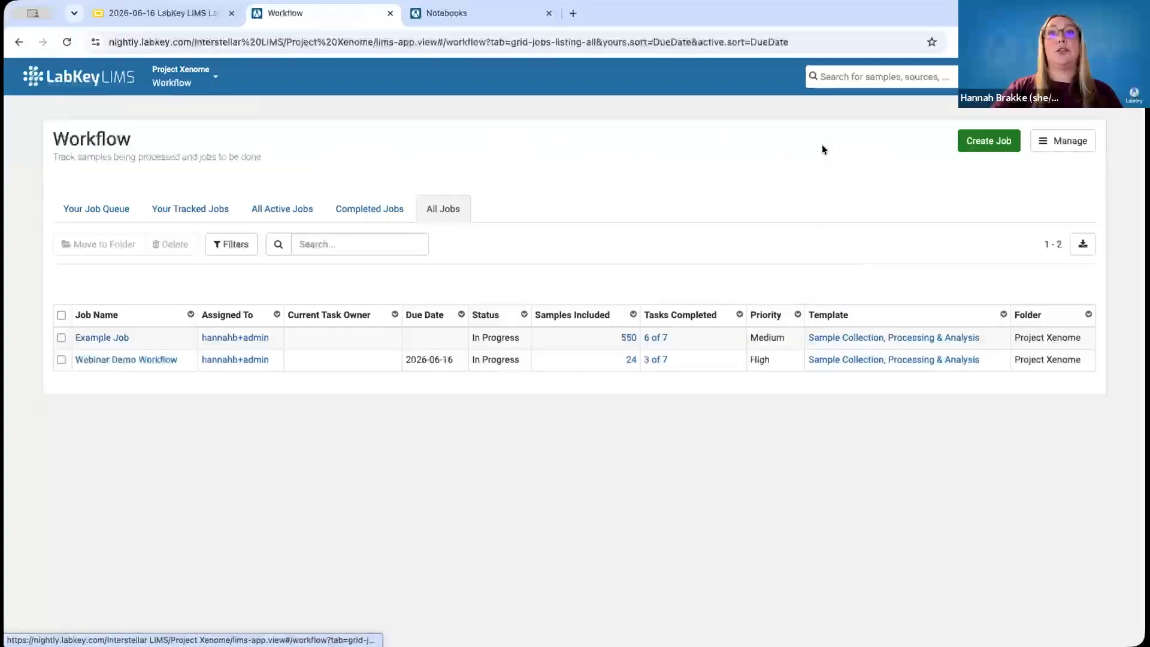
left_click(95, 362)
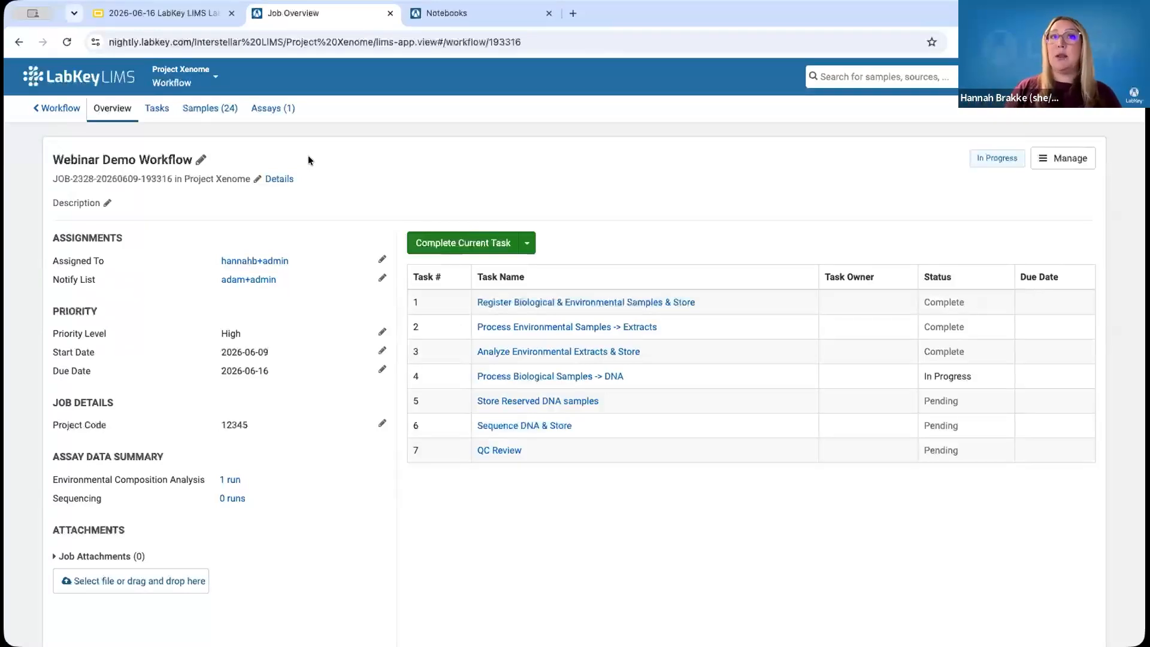
left_click(535, 374)
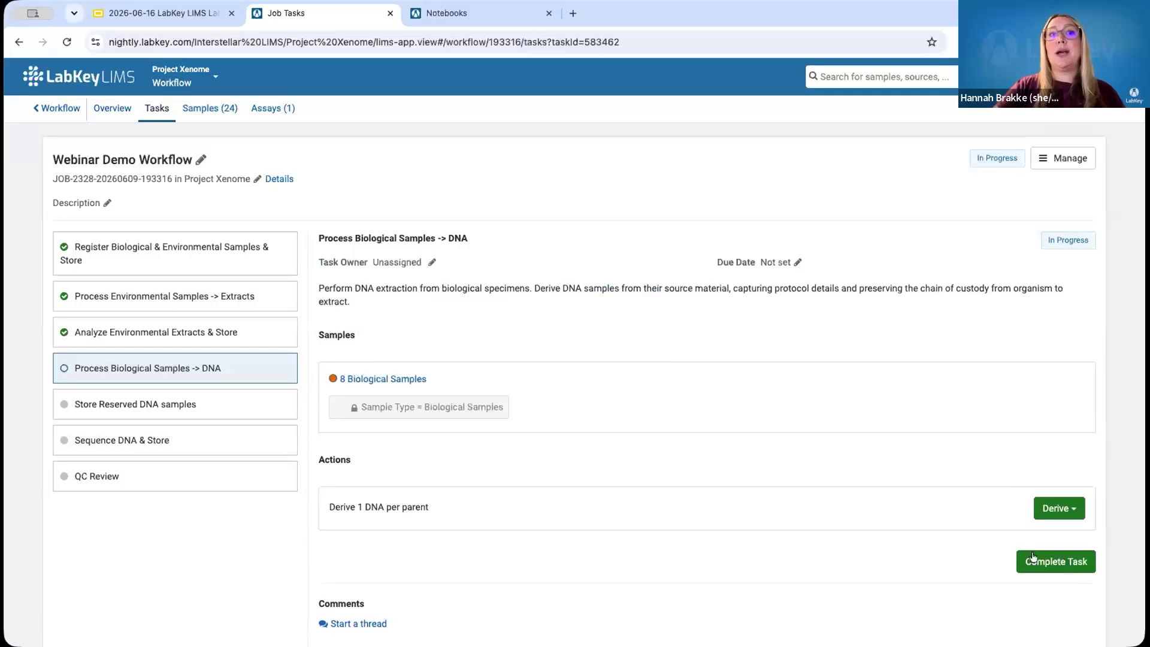
Open the creation grid for 1 DNA derivative per biological sample, examine the Sample ID column, and cancel the derivation
left_click(1057, 508)
left_click(1029, 534)
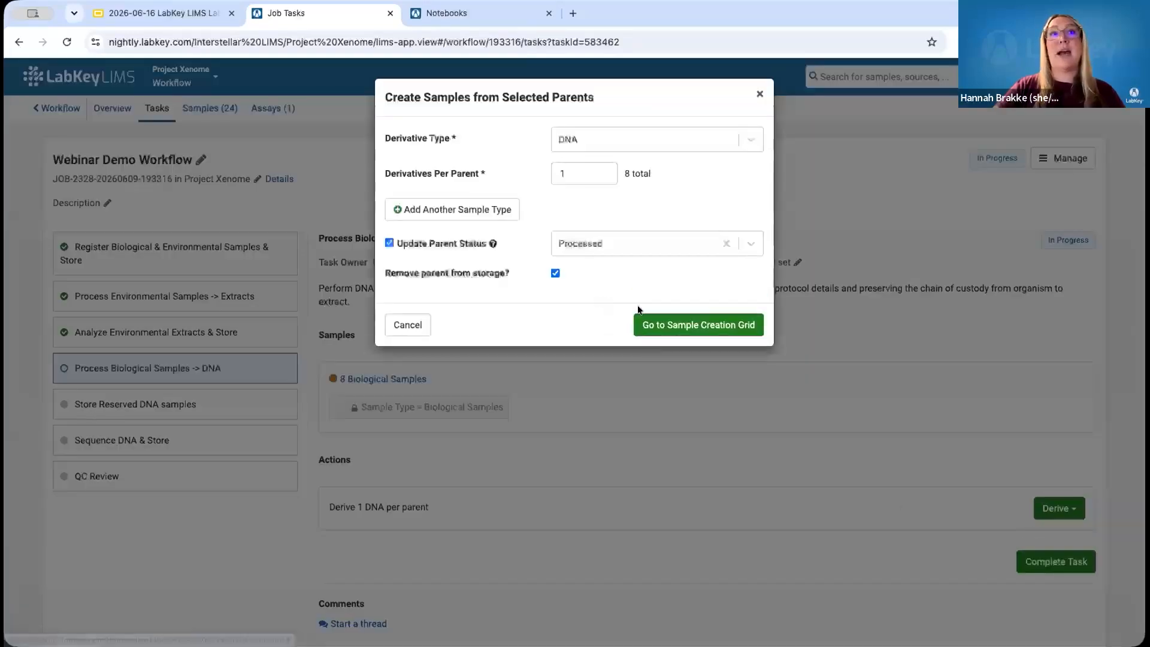
left_click(688, 325)
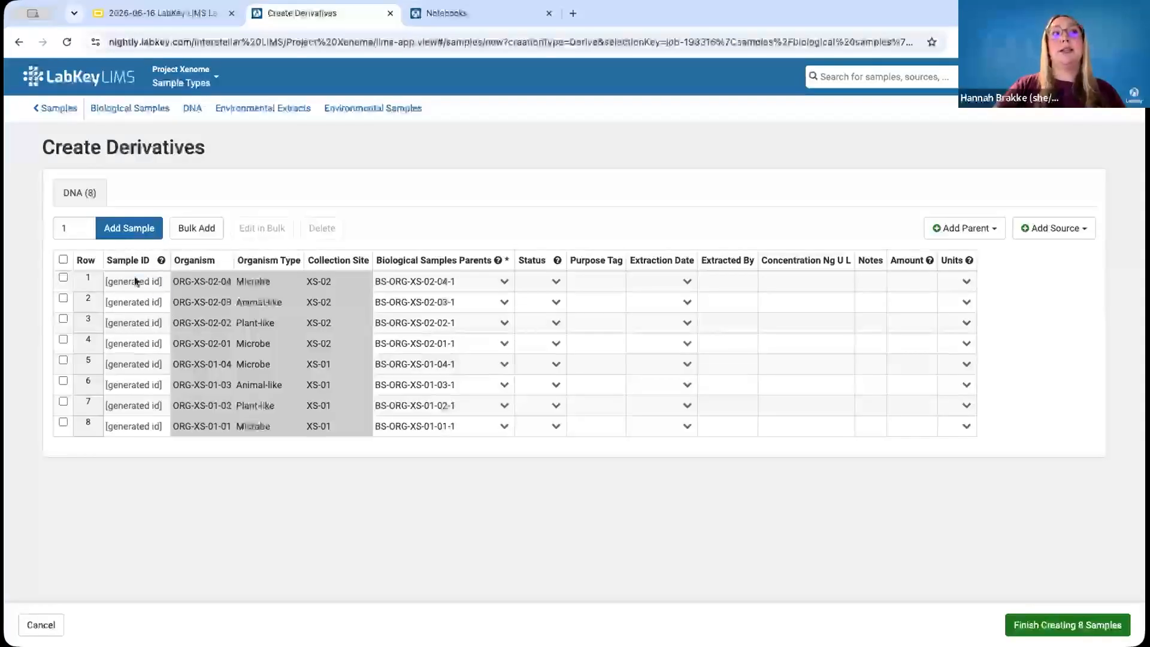
left_click(135, 279)
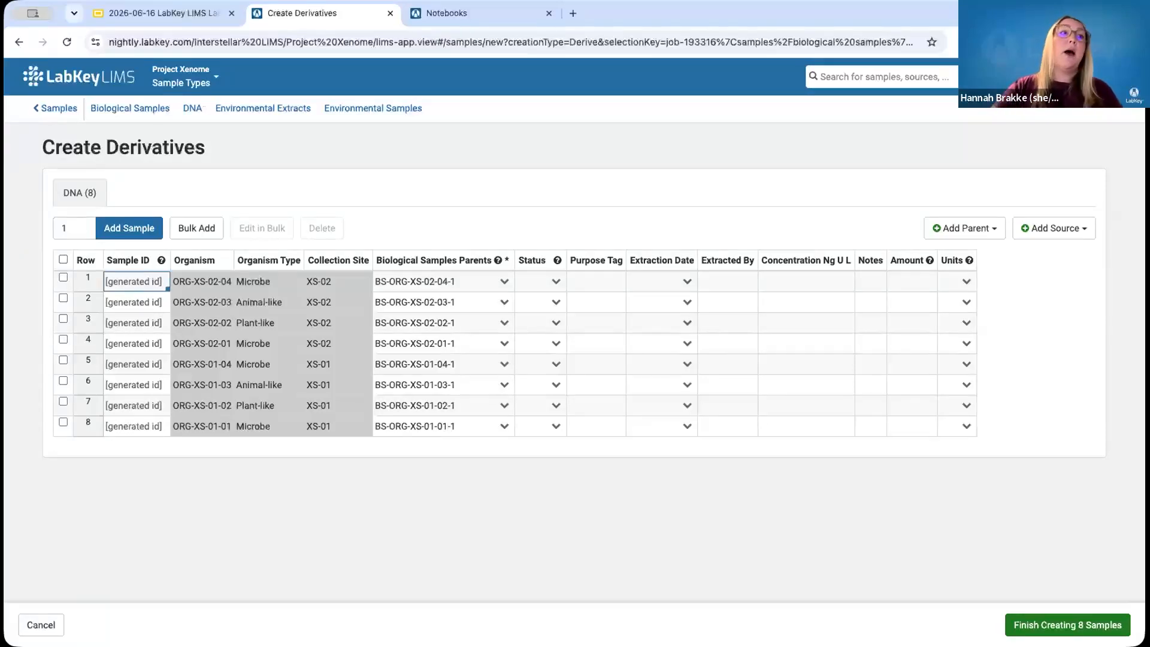
left_click(48, 627)
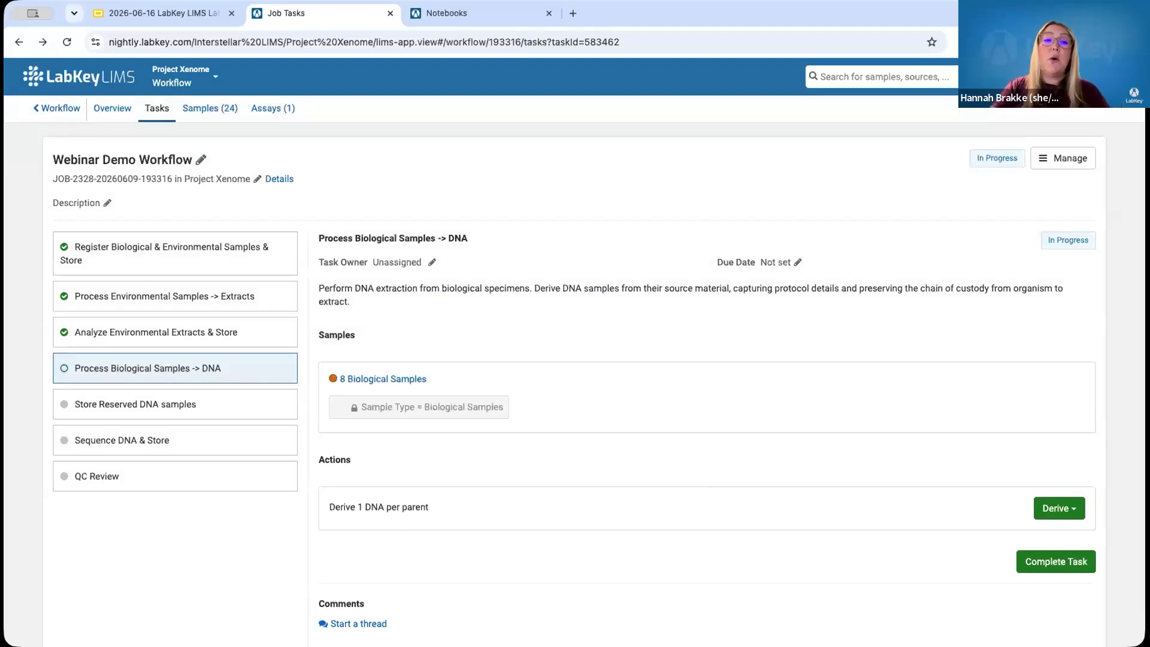
Display the Environmental Composition Analysis assay results for Webinar Demo Workflow
left_click(270, 117)
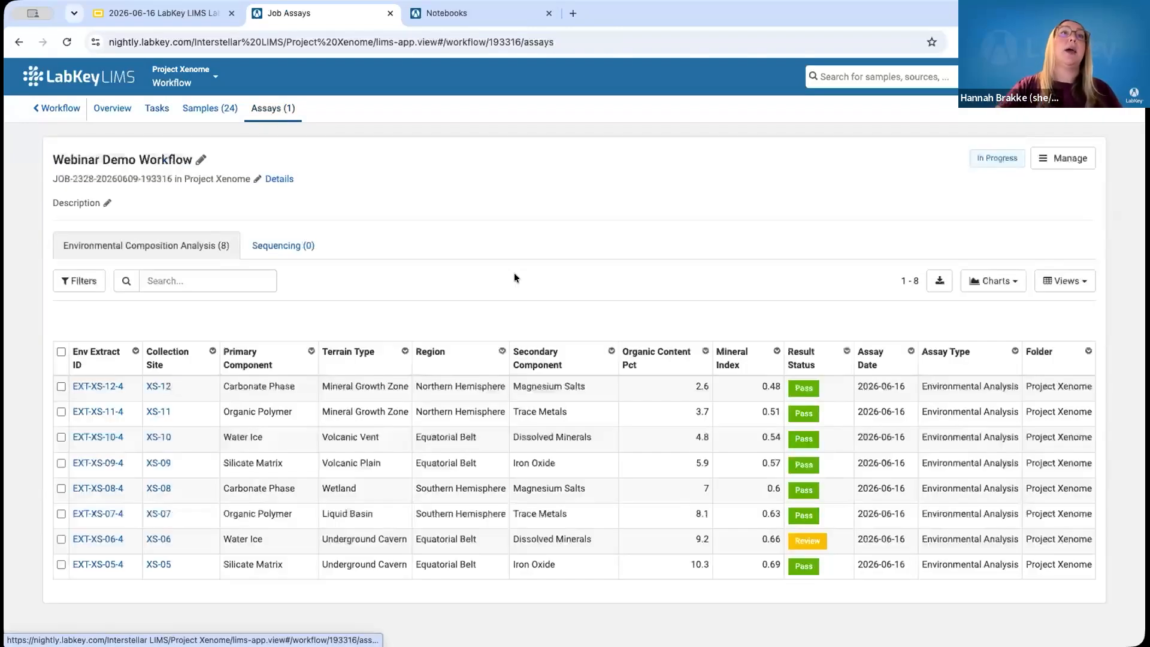